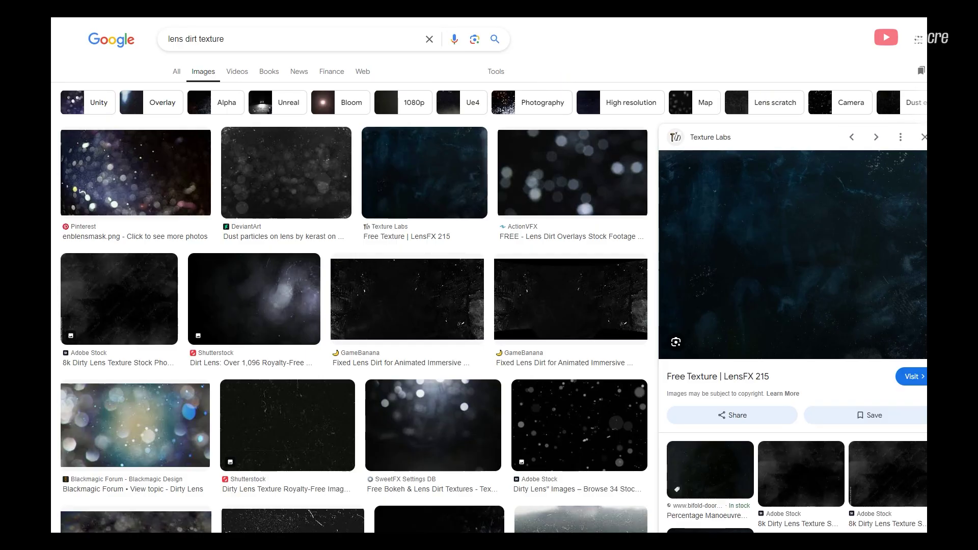
# Look through the image search results for lens dirt texture
pyautogui.scroll(-10, 354, 285)
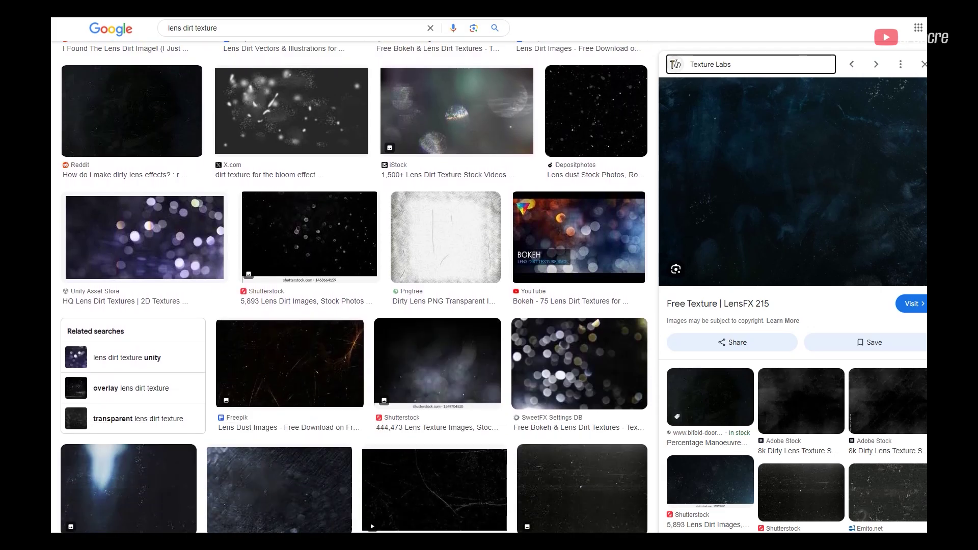
pyautogui.scroll(-10, 794, 290)
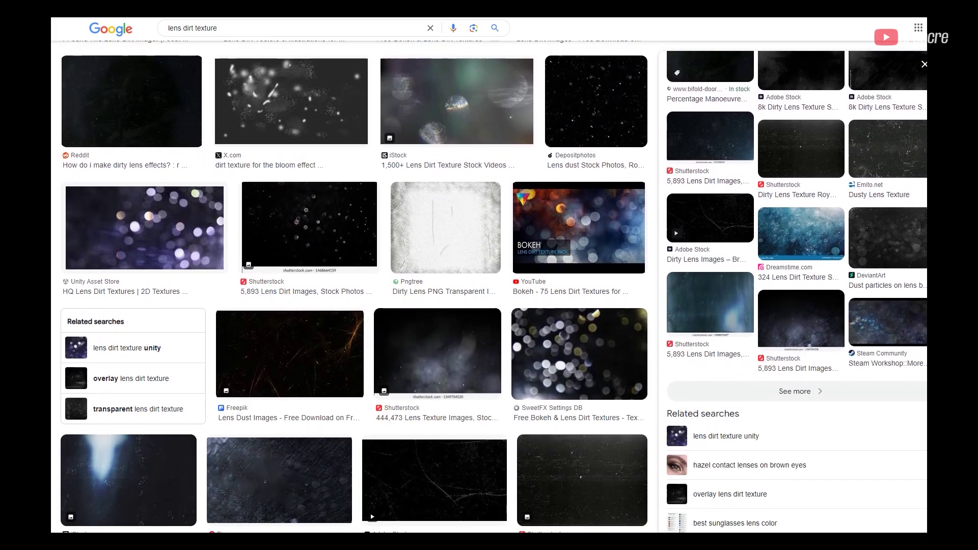
pyautogui.scroll(10, 795, 290)
# Search images for "graph" and examine the multi-colored joint-velocity graph along with the surrounding graph and lens dirt results
pyautogui.moveTo(220, 28); pyautogui.dragTo(131, 28)
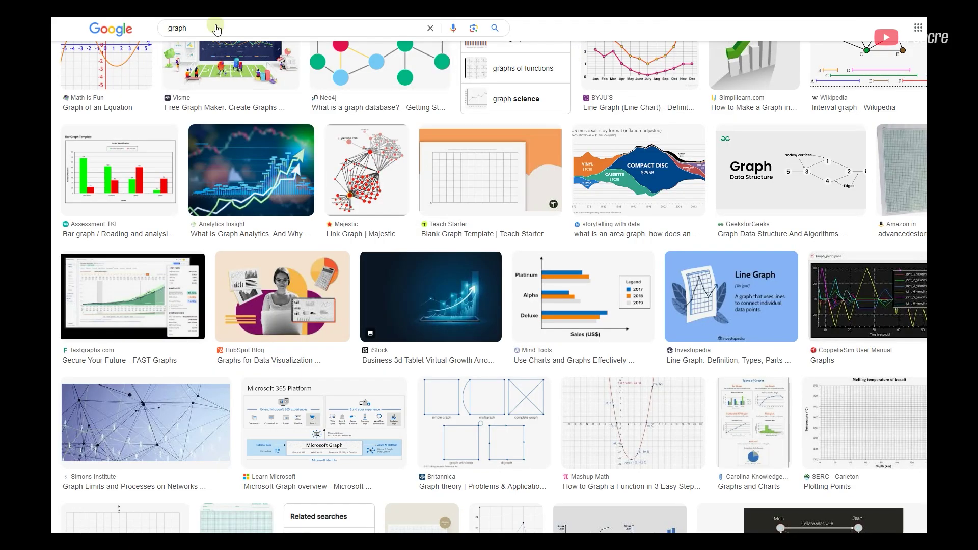
pyautogui.moveTo(212, 28); pyautogui.dragTo(117, 29)
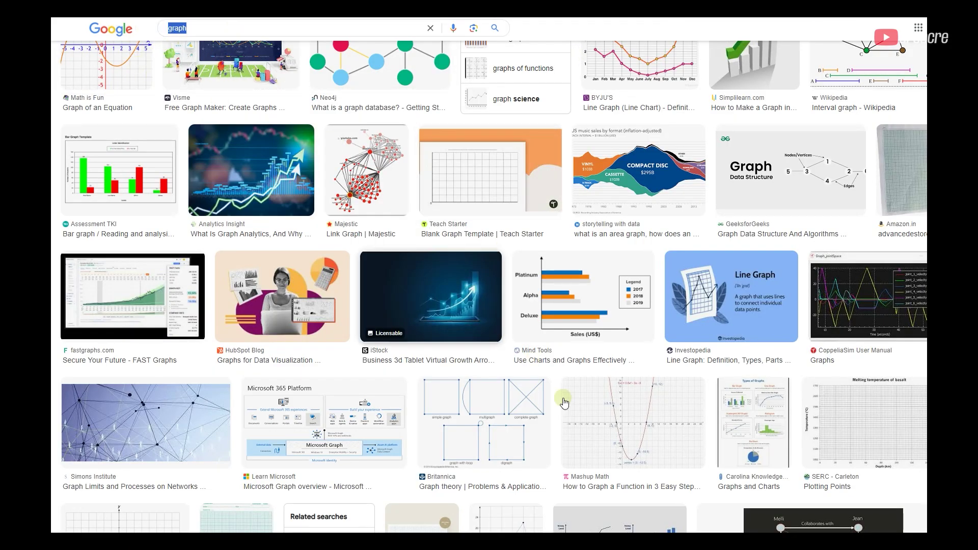
pyautogui.click(862, 302)
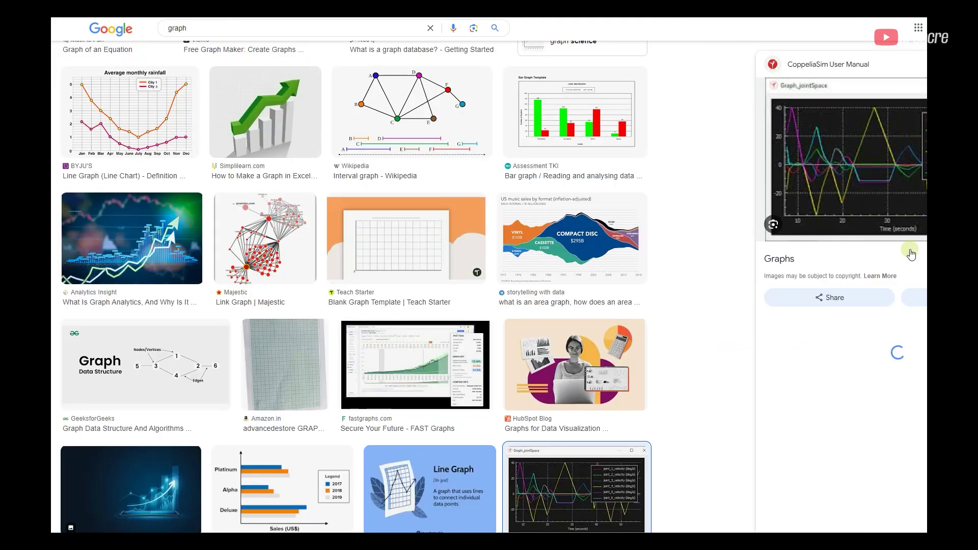
pyautogui.scroll(-20, 351, 285)
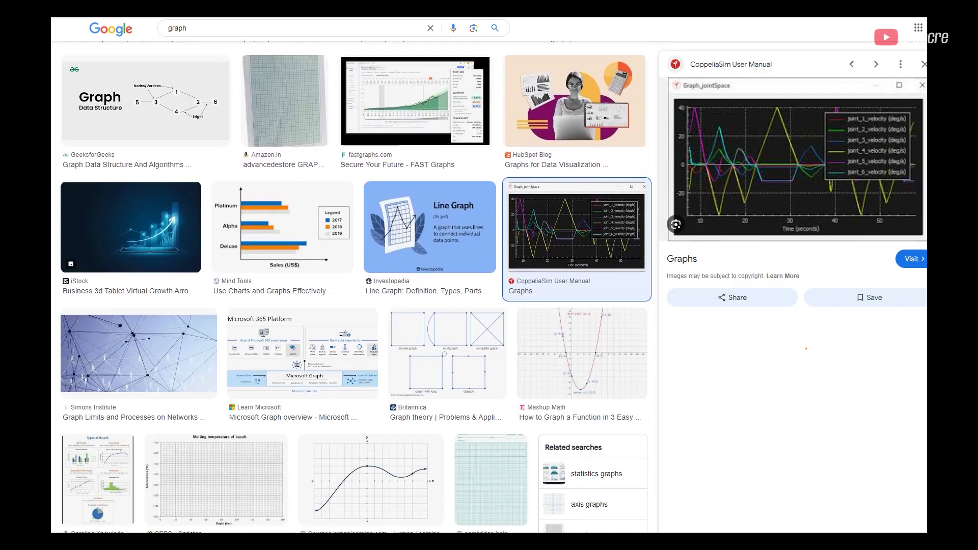
pyautogui.scroll(-5, 351, 286)
pyautogui.scroll(4, 351, 285)
pyautogui.scroll(8, 351, 306)
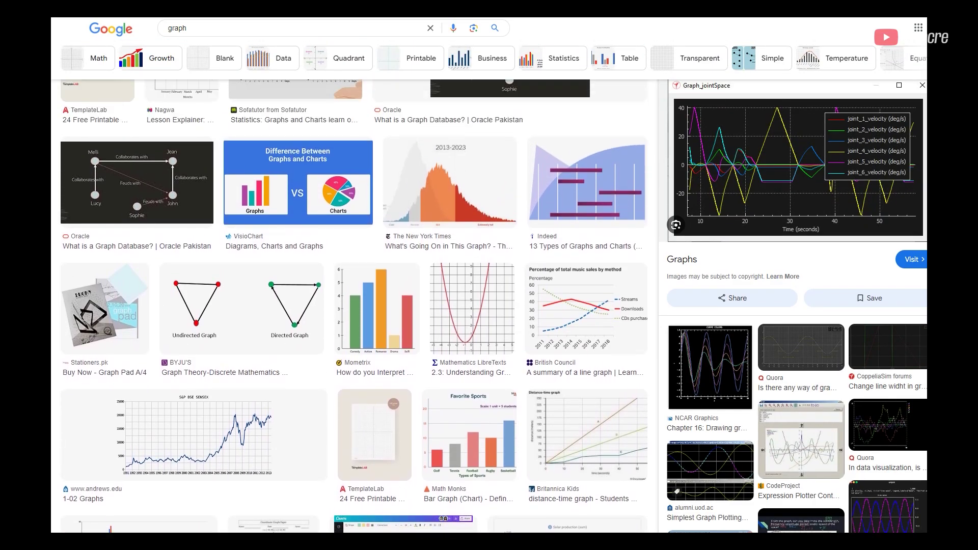
pyautogui.scroll(-6, 351, 306)
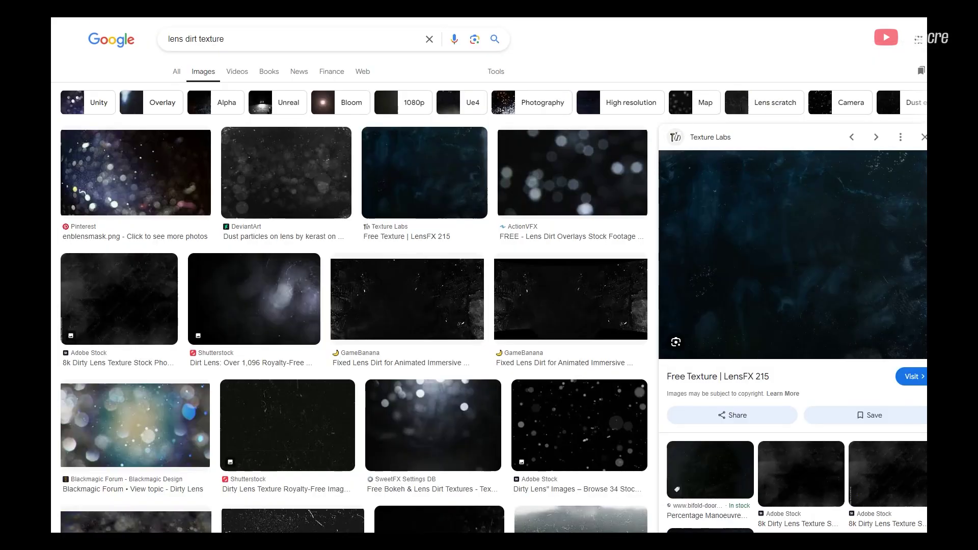
pyautogui.scroll(-10, 351, 305)
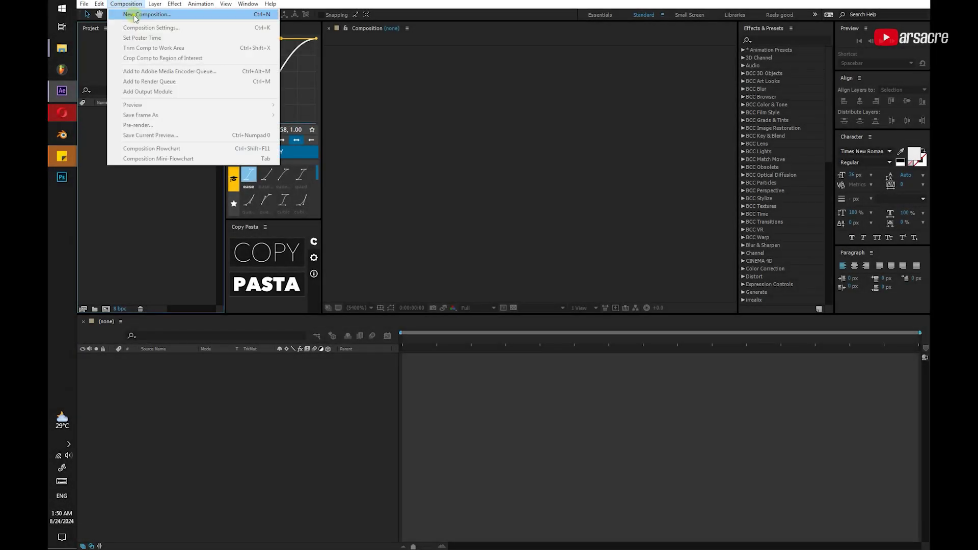
# In After Effects, name the new composition "Main tutorial"
pyautogui.click(392, 157)
pyautogui.write('Main tt')
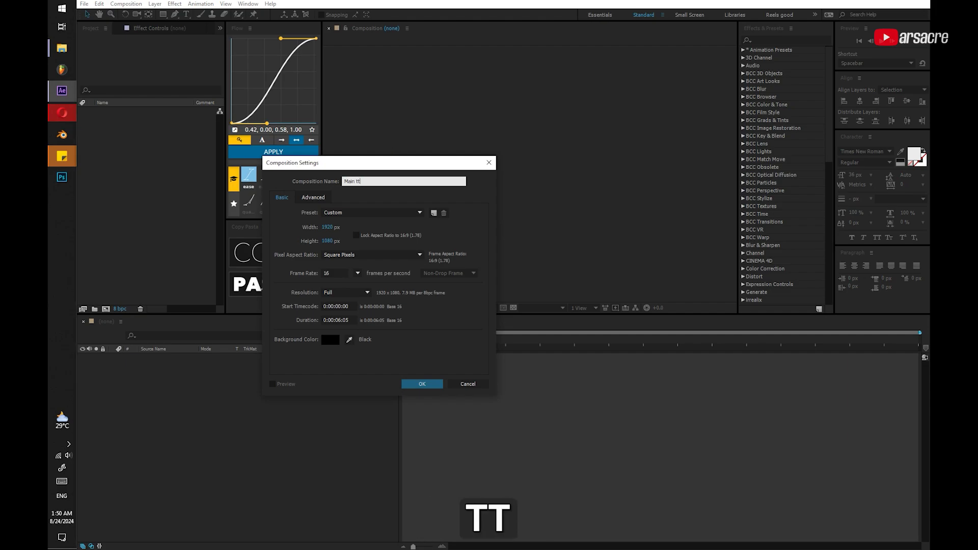
pyautogui.press('BackSpace')
pyautogui.write('utorial')
pyautogui.press('Tab')
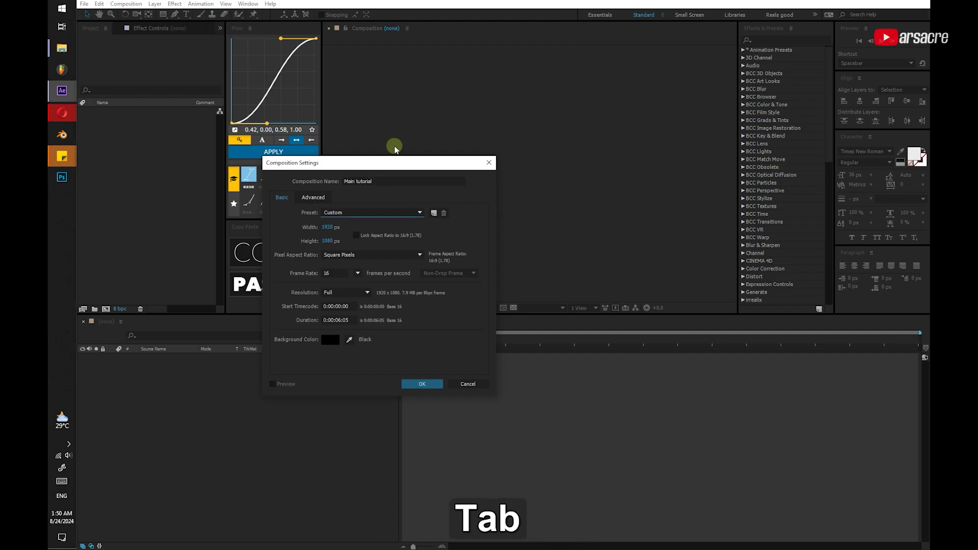
# Set the 1920 x 1080 composition's frame rate to 16 frames per second and create it
pyautogui.click(328, 229)
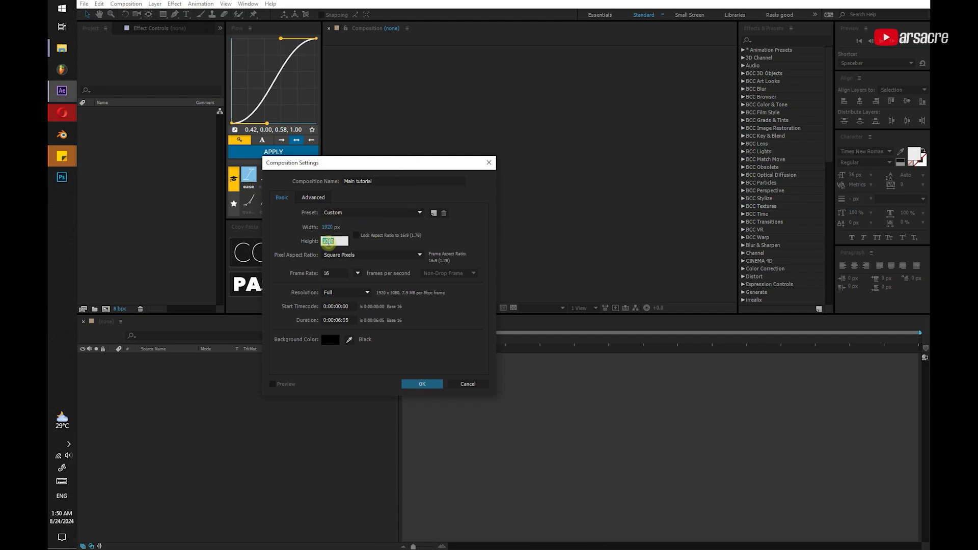
pyautogui.click(358, 273)
pyautogui.click(383, 325)
pyautogui.write('16')
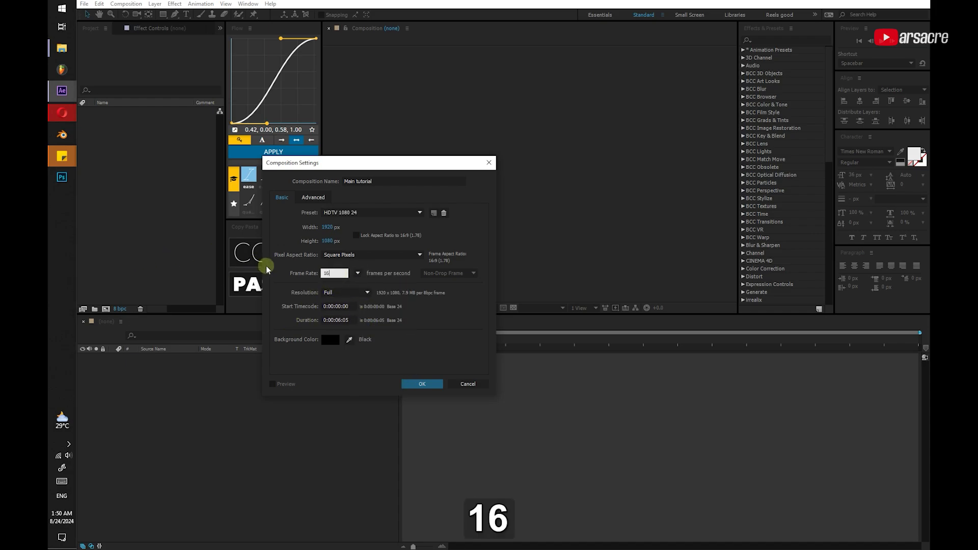
pyautogui.click(438, 383)
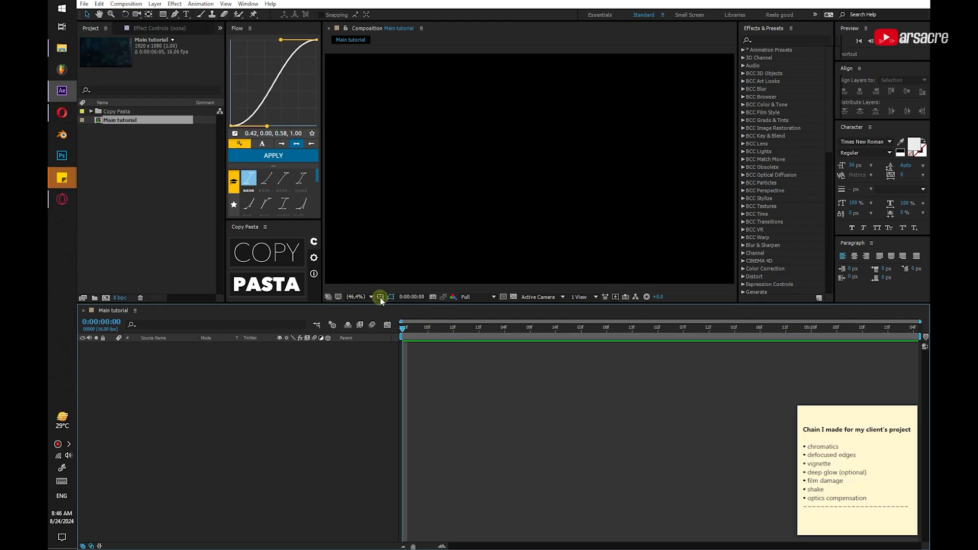
# Display the title/action safe guides and add a text layer reading "net worth" near the middle of the frame
pyautogui.click(380, 297)
pyautogui.click(402, 306)
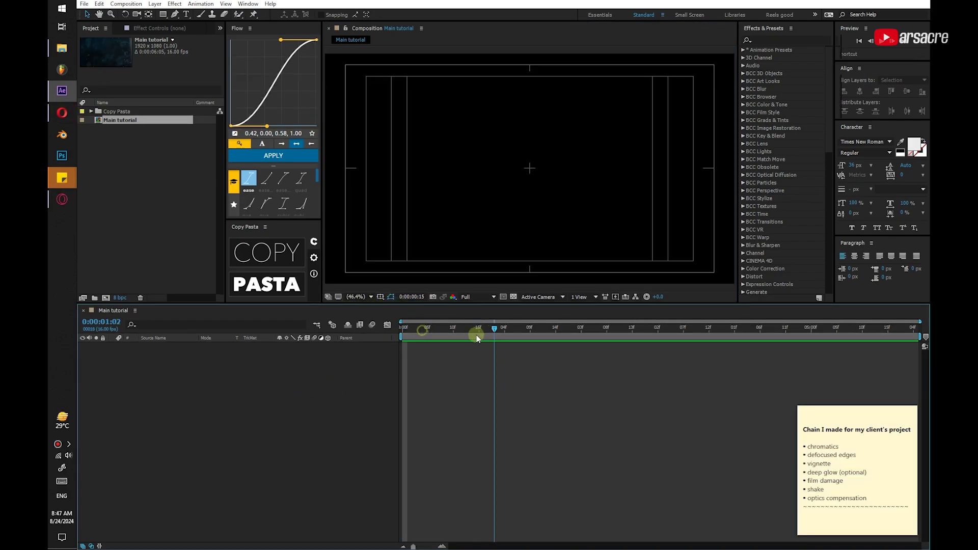
pyautogui.hotkey('ctrl', 't')
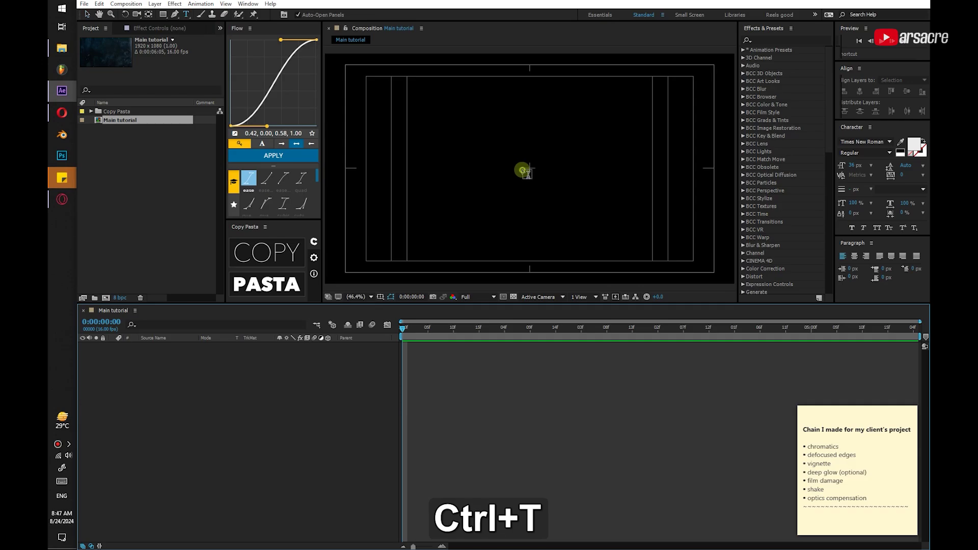
pyautogui.click(522, 170)
pyautogui.write('net wor')
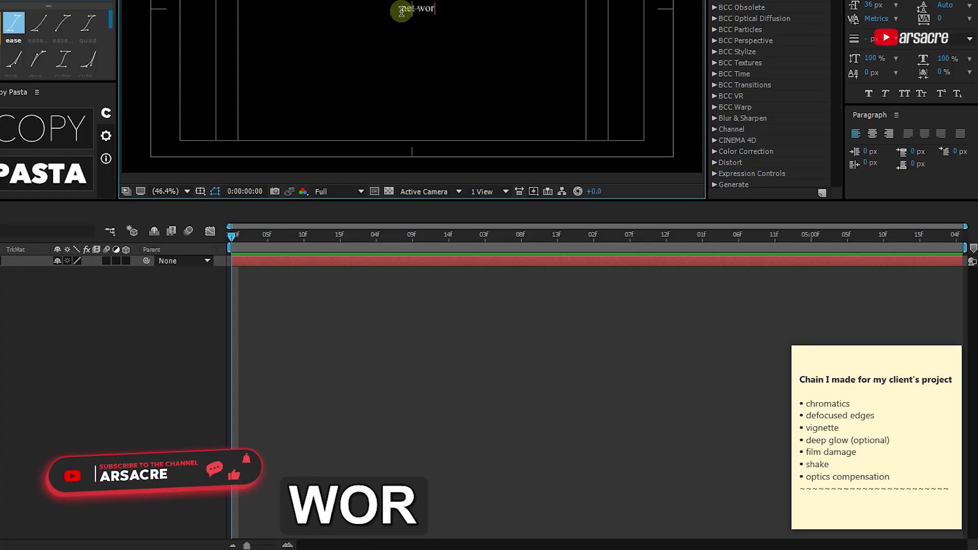
pyautogui.write('th')
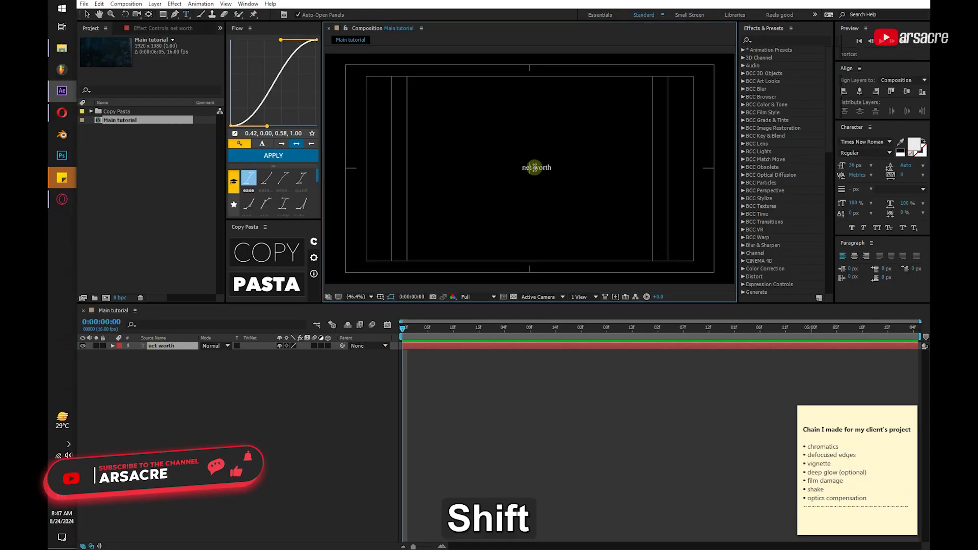
# Change the text to "net profit" in Balto Bold Italic and center it in the composition
pyautogui.press('KP_2')
pyautogui.press('v')
pyautogui.click(859, 142)
pyautogui.press('Up')
pyautogui.hotkey('ctrl', 'alt', 'Home')
# Add a second text layer reading "$$$$" below the net profit text
pyautogui.click(453, 329)
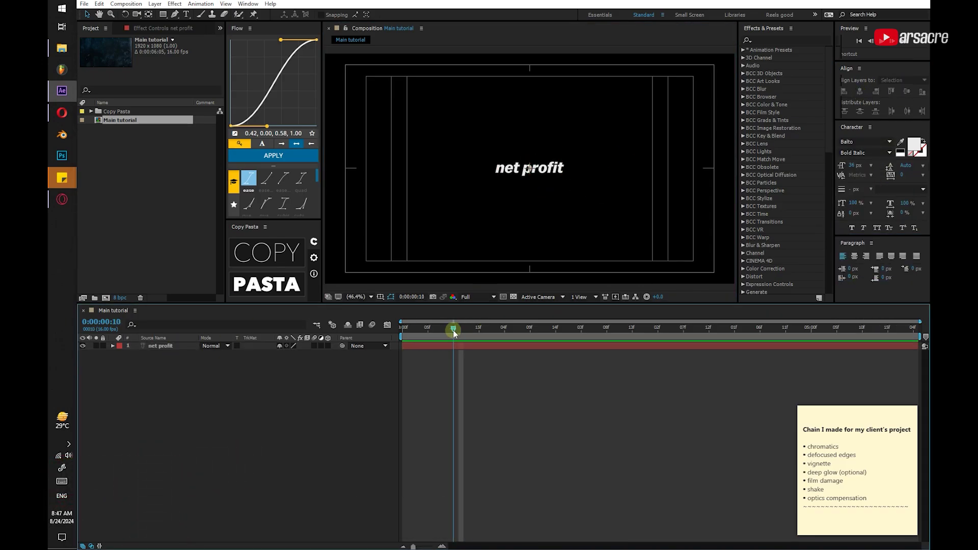
pyautogui.hotkey('ctrl', 't')
pyautogui.keyDown('shift'); pyautogui.click(448, 222); pyautogui.keyUp('shift')
pyautogui.write('$$$$')
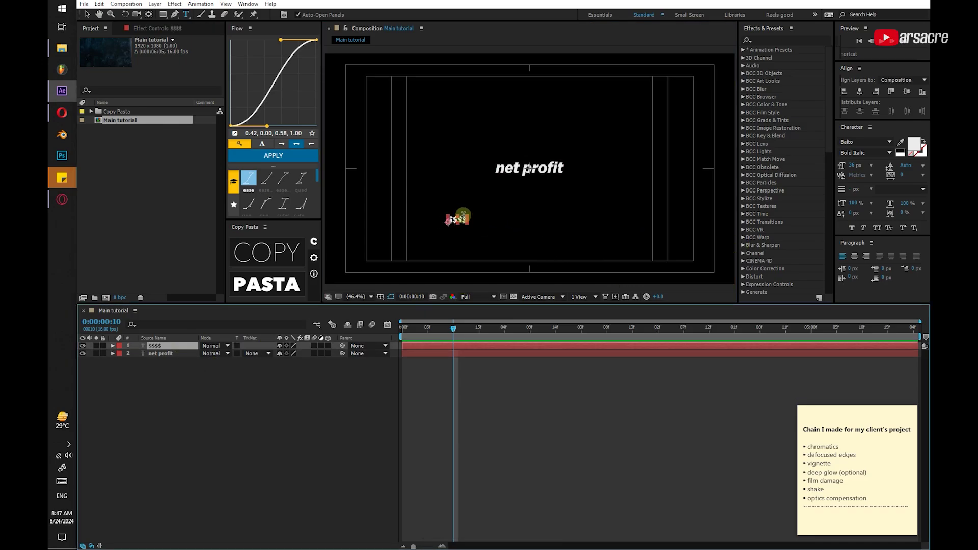
pyautogui.write('v')
# Set the $$$$ text to 183 px in the Gobold High Bold font
pyautogui.moveTo(875, 169); pyautogui.dragTo(885, 170)
pyautogui.write('Gobold')
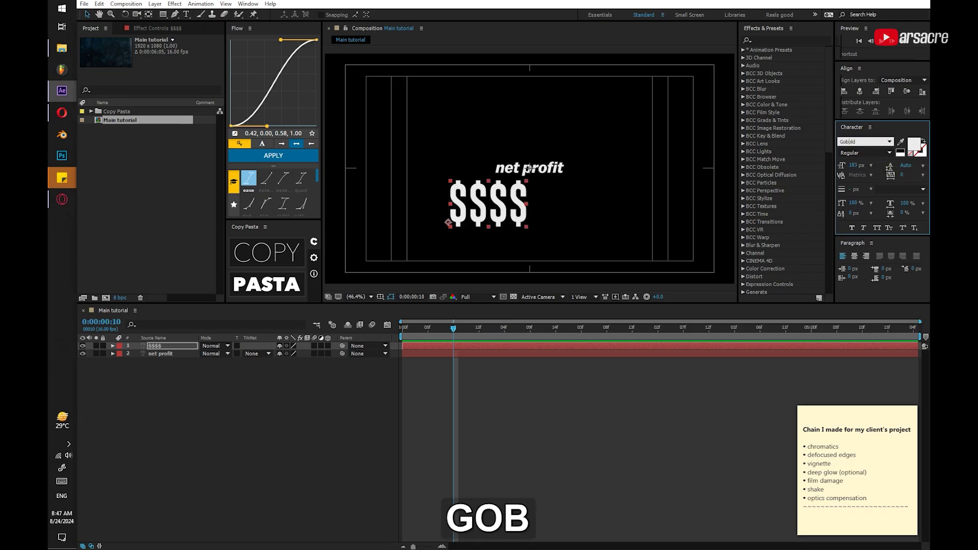
pyautogui.click(876, 170)
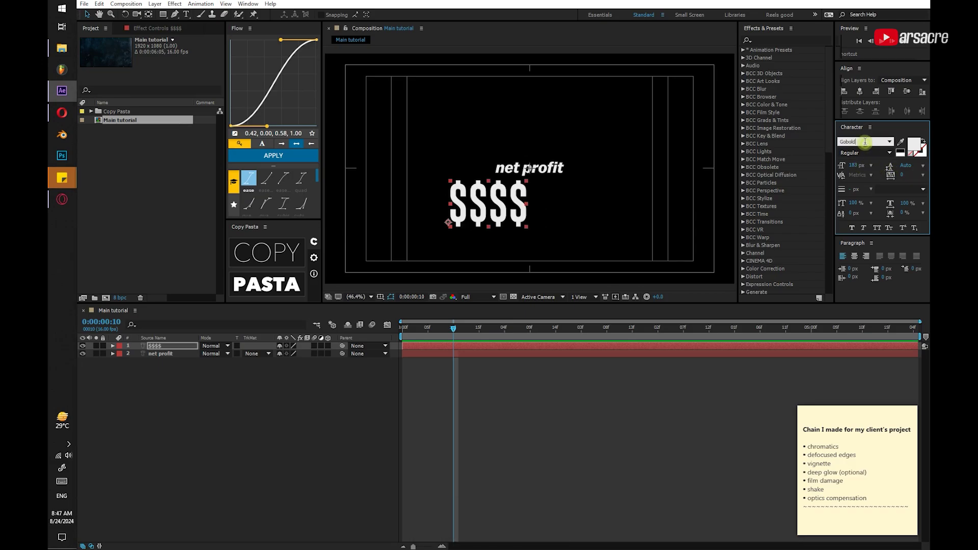
pyautogui.press('Down')
pyautogui.press('Down')
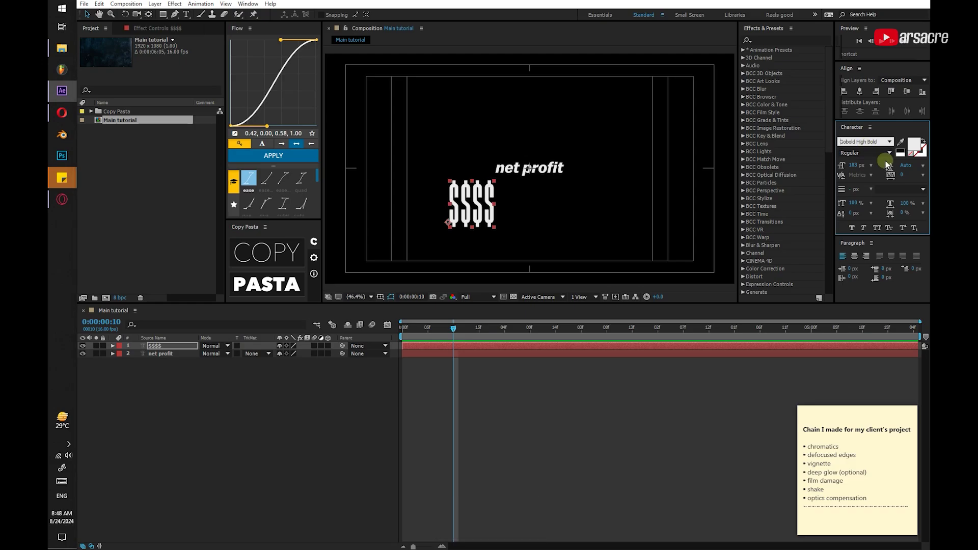
# Make the $$$$ text italic and swap its fill and stroke for a 1 px white outline without fill
pyautogui.click(868, 152)
pyautogui.click(869, 174)
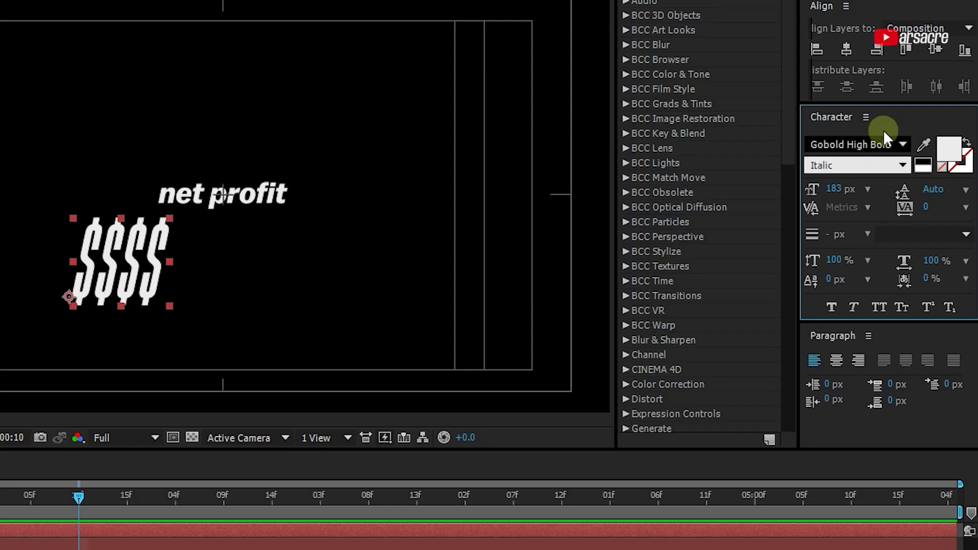
pyautogui.click(968, 142)
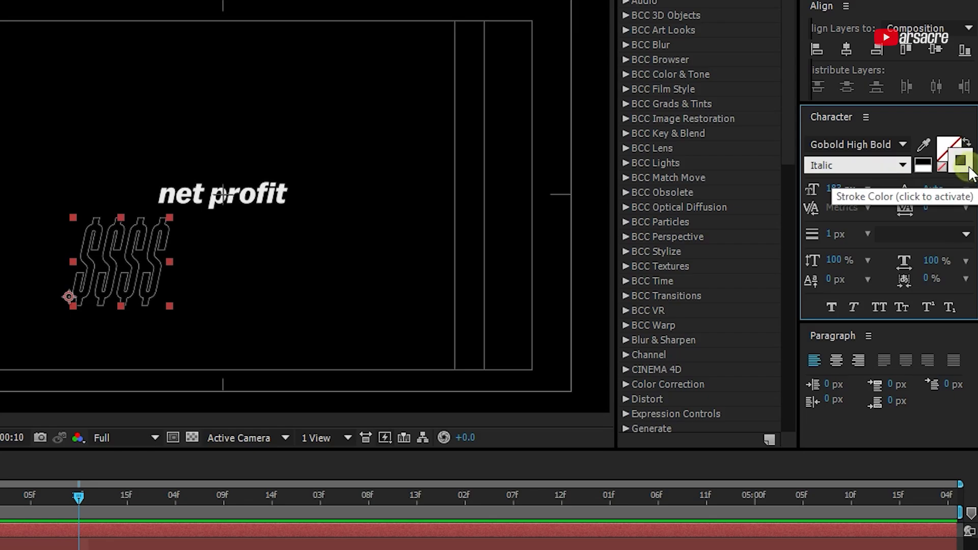
# Enlarge the outlined $$$$ text, and center its anchor point and the layer in the composition
pyautogui.press('v')
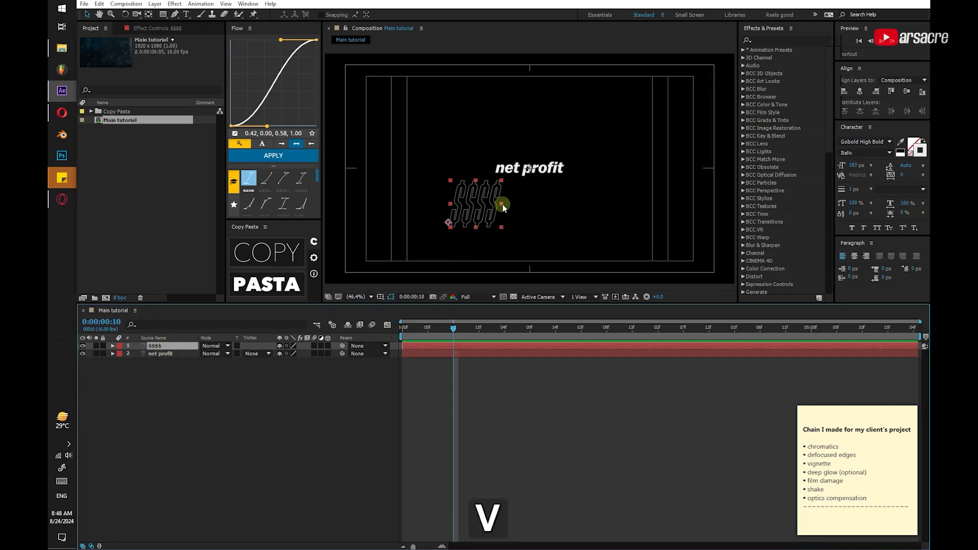
pyautogui.moveTo(169, 261); pyautogui.dragTo(408, 197)
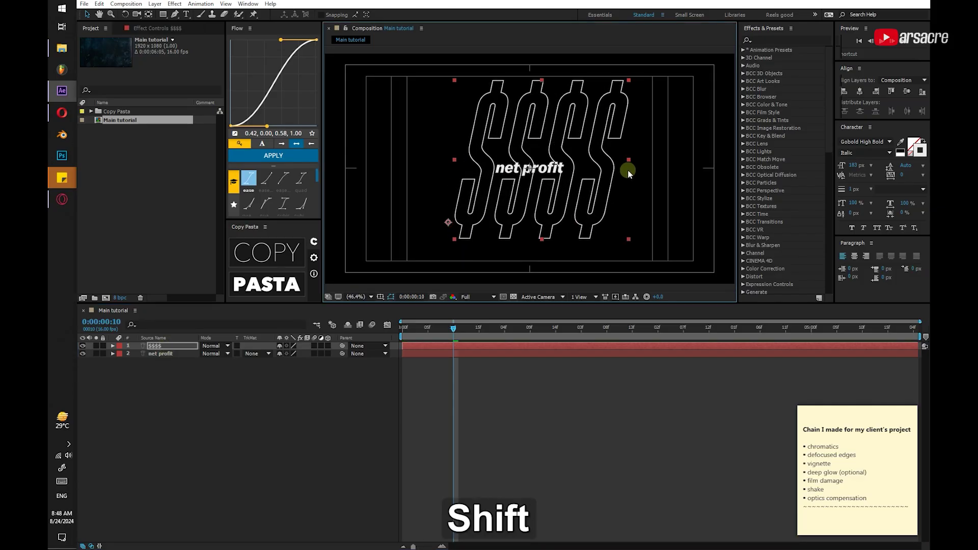
pyautogui.moveTo(627, 170); pyautogui.dragTo(603, 176)
pyautogui.hotkey('ctrl', 'alt', 'Home')
pyautogui.click(860, 91)
pyautogui.click(907, 91)
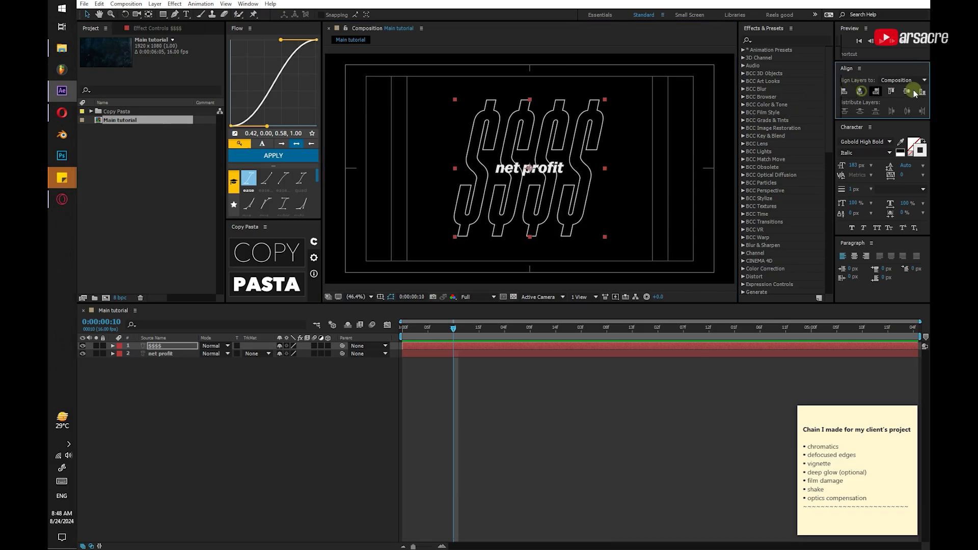
# Hide the net profit layer and preview the composition
pyautogui.click(179, 383)
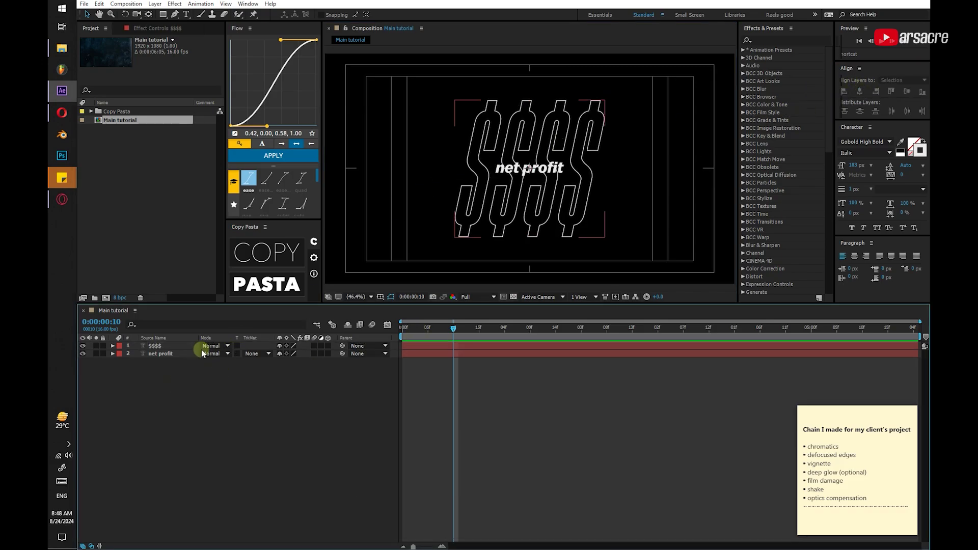
pyautogui.click(82, 354)
pyautogui.press('space')
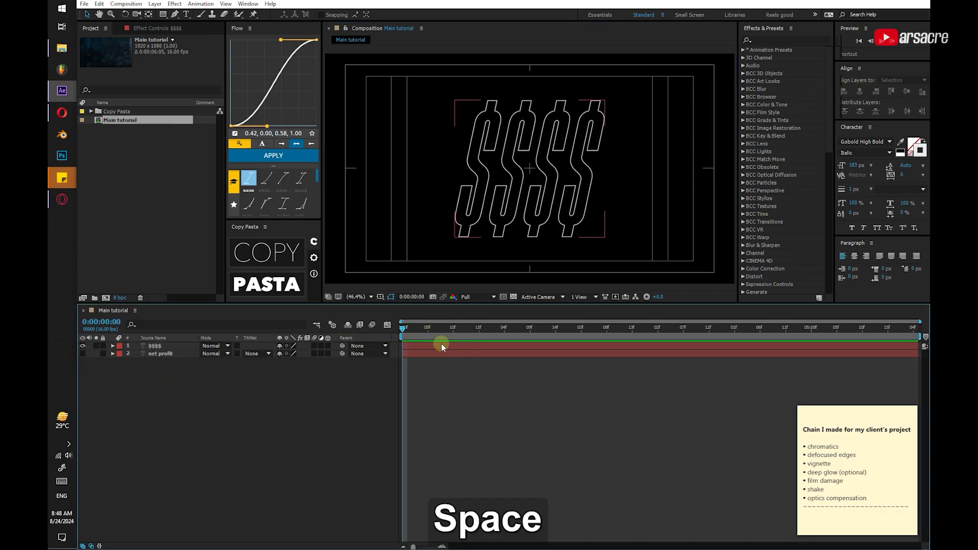
pyautogui.press('space')
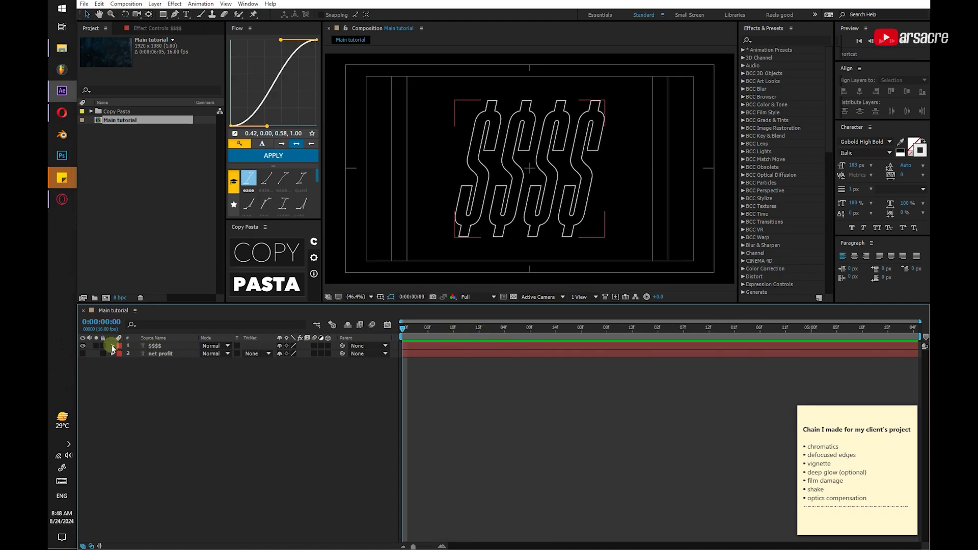
# Add an Opacity text animator to the $$$$ layer
pyautogui.click(112, 347)
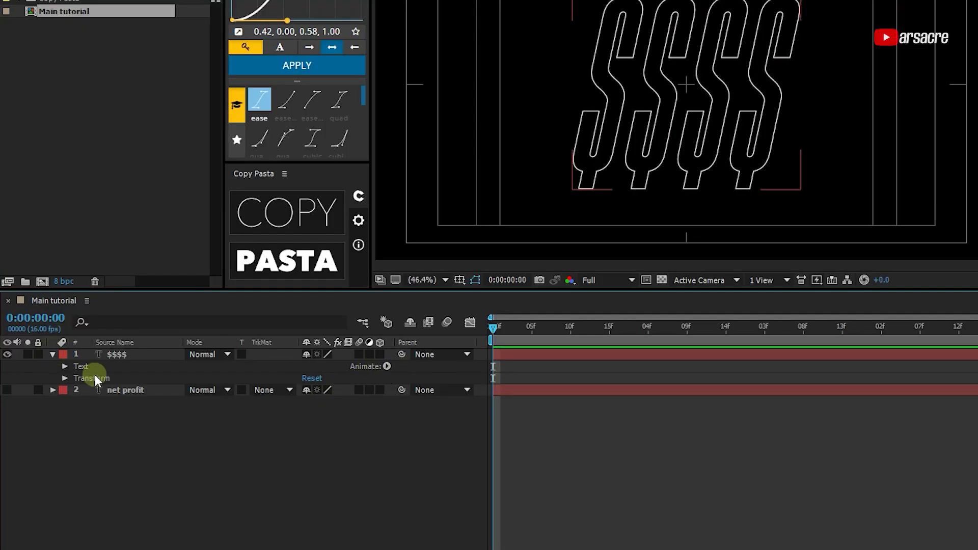
pyautogui.click(63, 366)
pyautogui.click(76, 402)
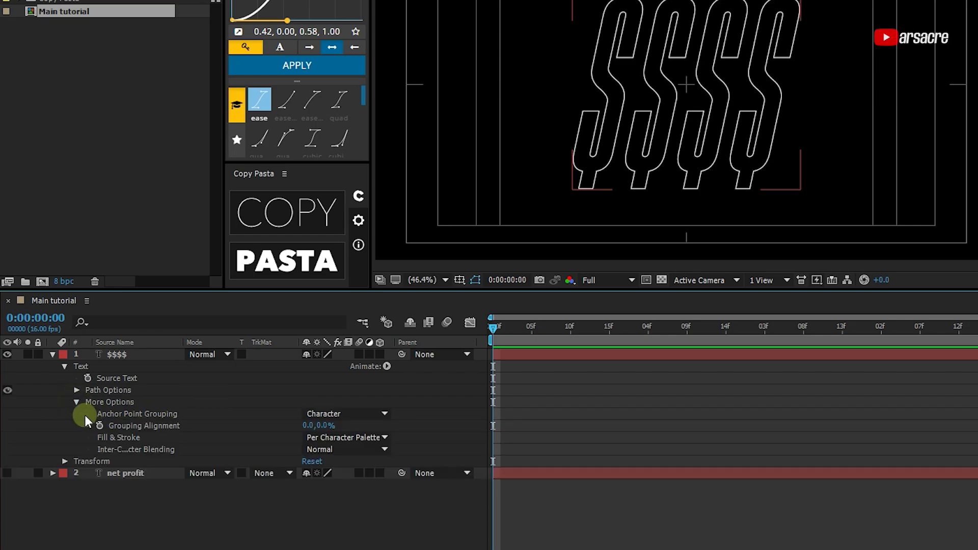
pyautogui.click(74, 402)
pyautogui.click(386, 365)
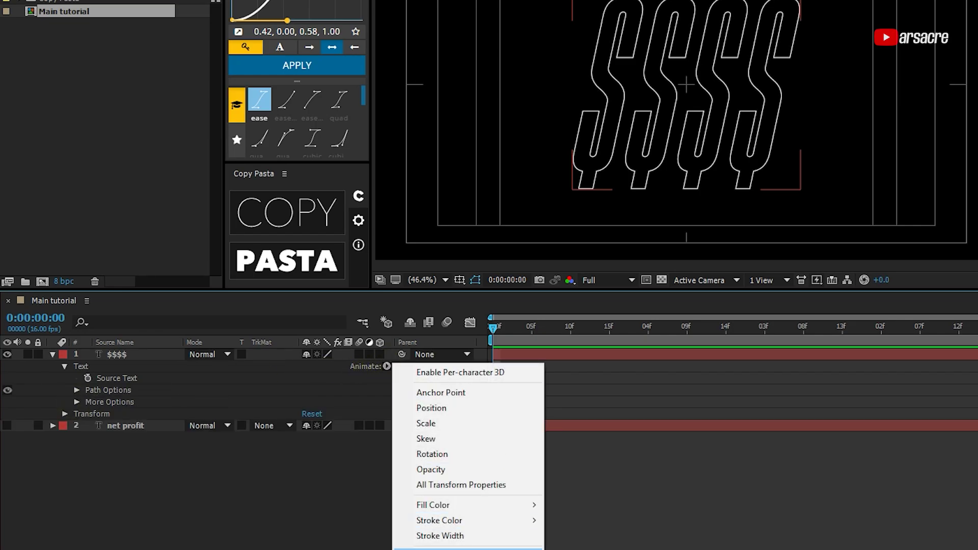
pyautogui.click(431, 469)
pyautogui.click(67, 429)
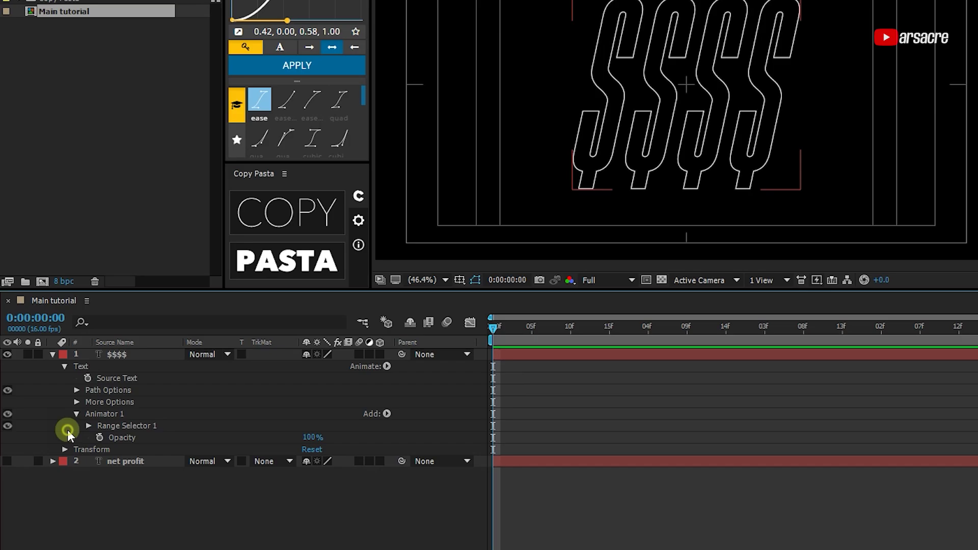
# Replace Range Selector 1 in the $$$$ layer's Animator 1 with a Wiggly selector
pyautogui.click(111, 427)
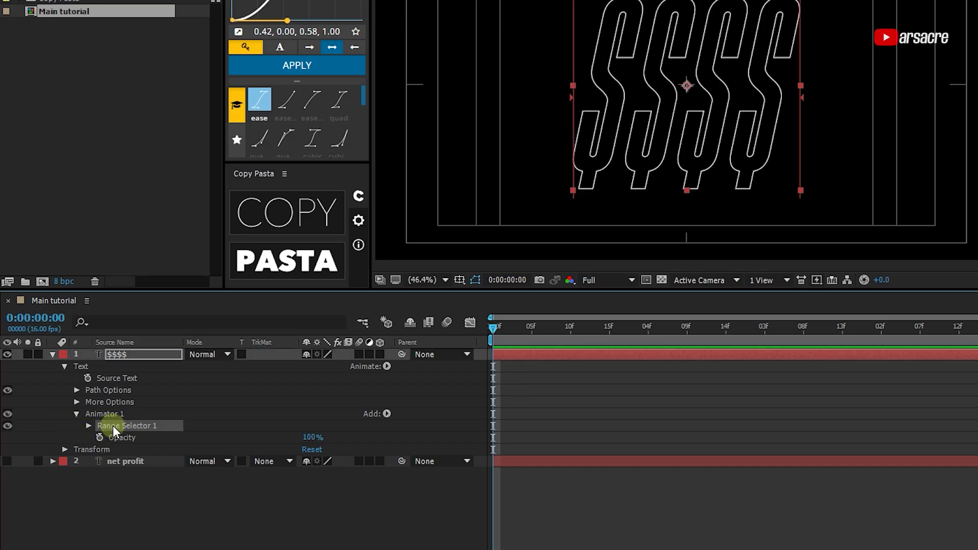
pyautogui.press('Delete')
pyautogui.click(381, 414)
pyautogui.moveTo(421, 435)
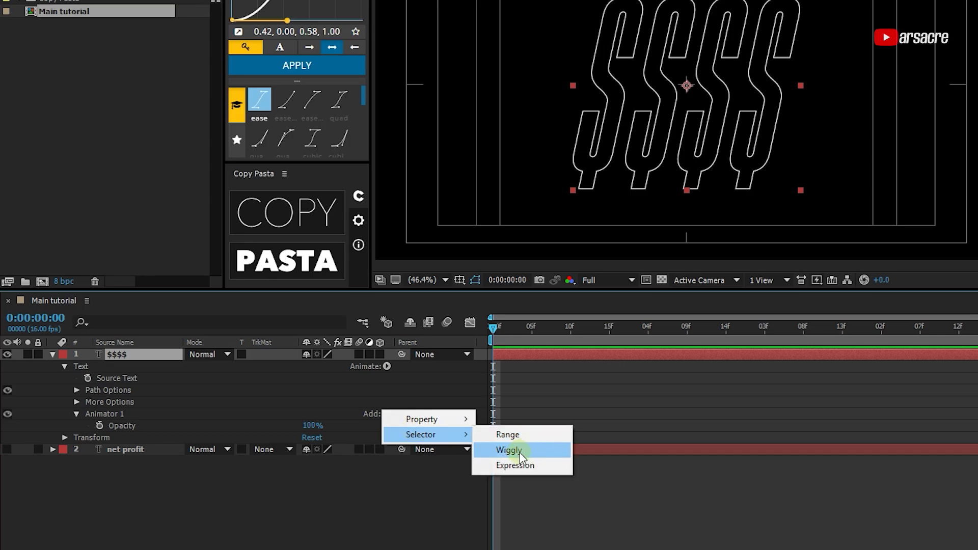
pyautogui.click(517, 451)
pyautogui.click(69, 433)
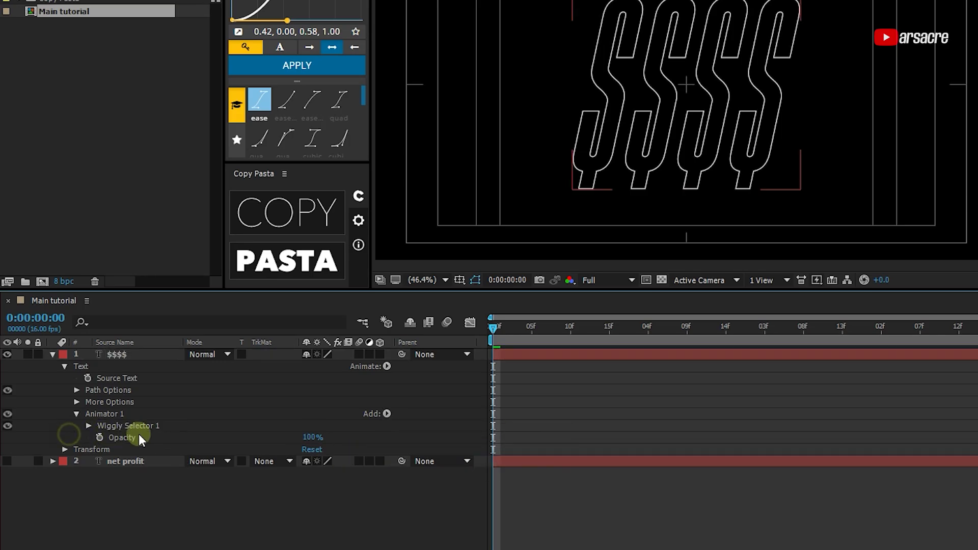
# Set the Wiggly selector's Wiggles/Second to 42 and its Correlation to 71%
pyautogui.moveTo(507, 335); pyautogui.dragTo(491, 340)
pyautogui.click(89, 426)
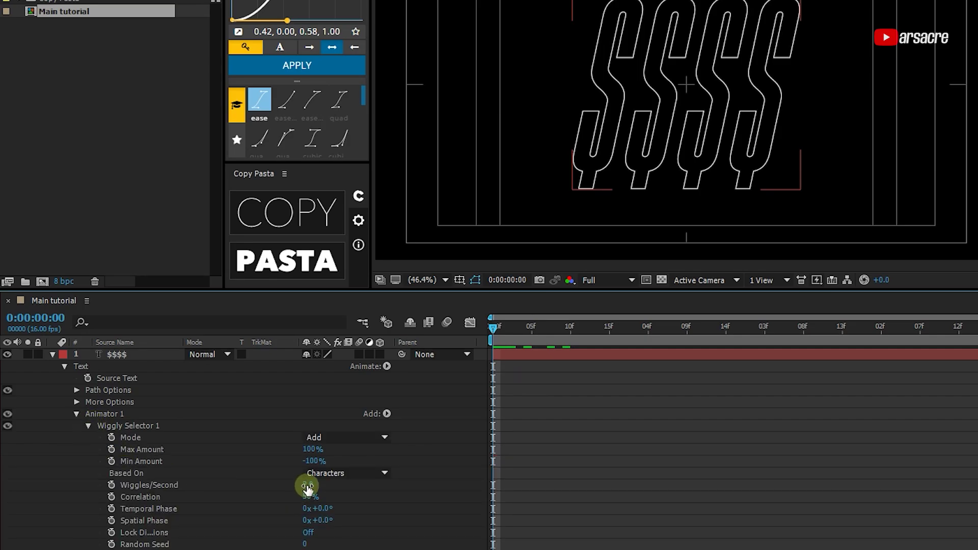
pyautogui.moveTo(307, 488)
pyautogui.mouseDown()
pyautogui.moveTo(329, 487)
pyautogui.moveTo(307, 502)
pyautogui.mouseUp()
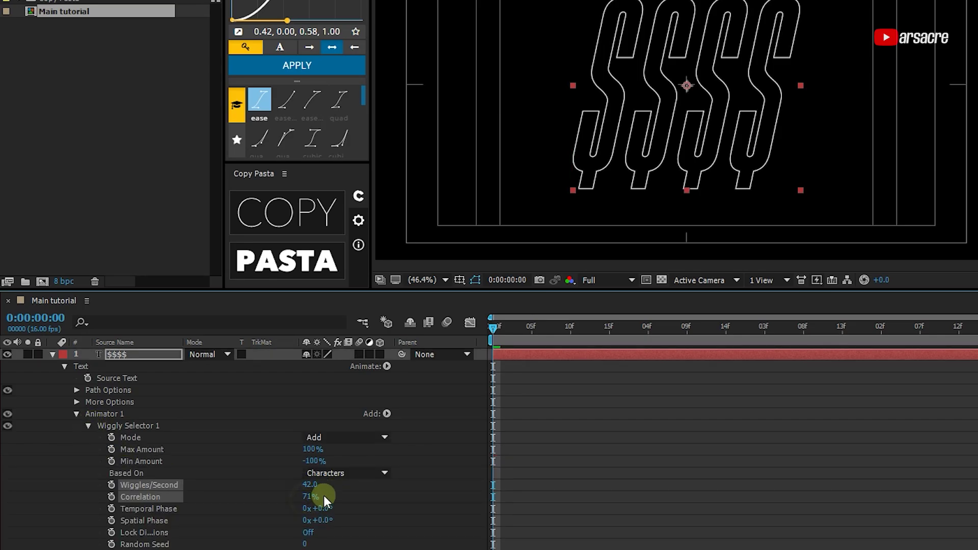
# Set the $$$$ animator's Opacity to 0% and preview the wiggling characters
pyautogui.click(75, 436)
pyautogui.click(88, 425)
pyautogui.moveTo(308, 437); pyautogui.dragTo(114, 461)
pyautogui.press('space')
pyautogui.press('space')
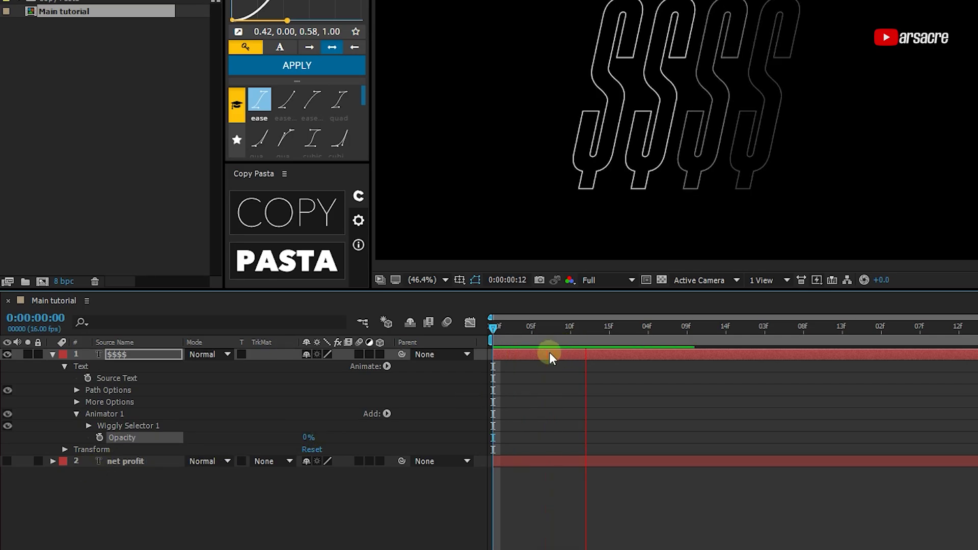
pyautogui.press('space')
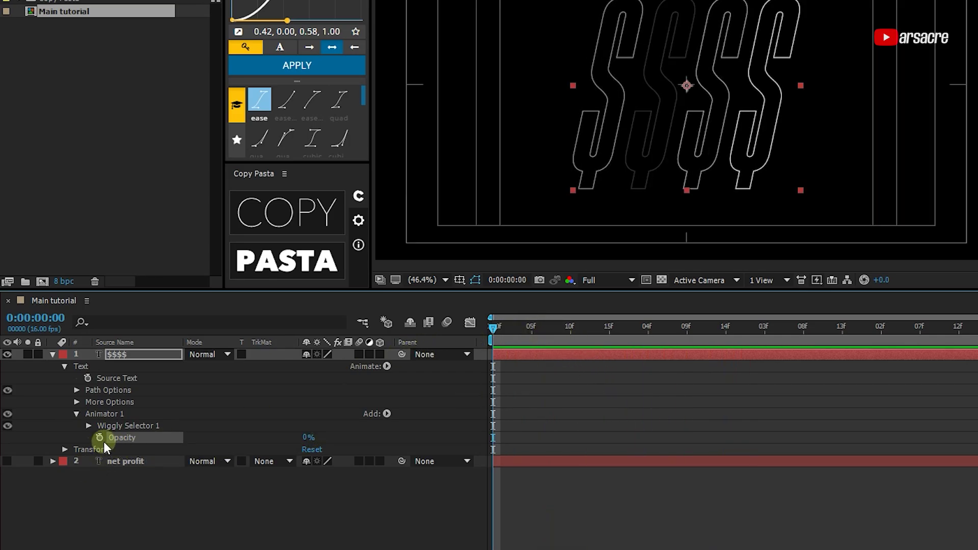
# Keyframe the $$$$ animator's Opacity to rise from 0% at frame 0, shorten the rise to about frame 7, and preview it
pyautogui.moveTo(524, 330); pyautogui.dragTo(602, 332)
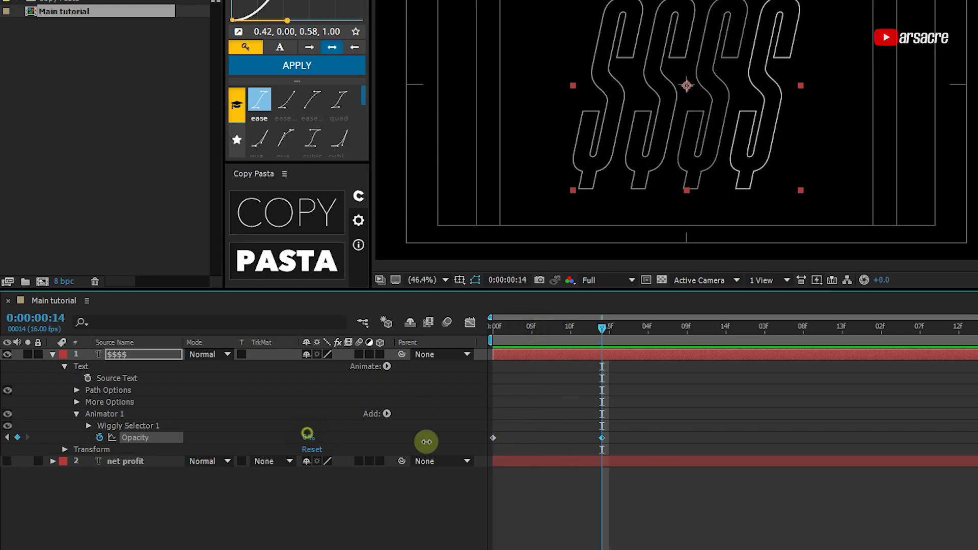
pyautogui.moveTo(426, 442); pyautogui.dragTo(615, 341)
pyautogui.press('space')
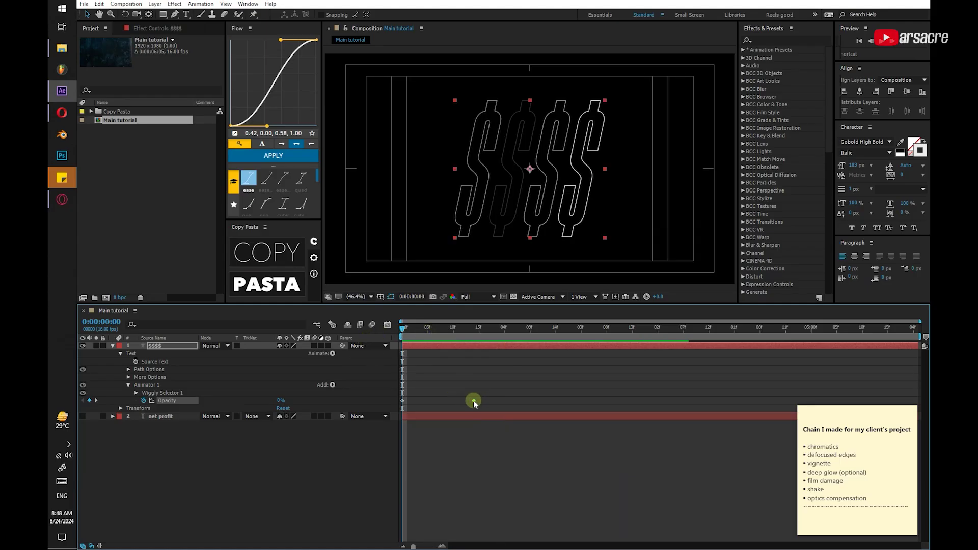
pyautogui.press('space')
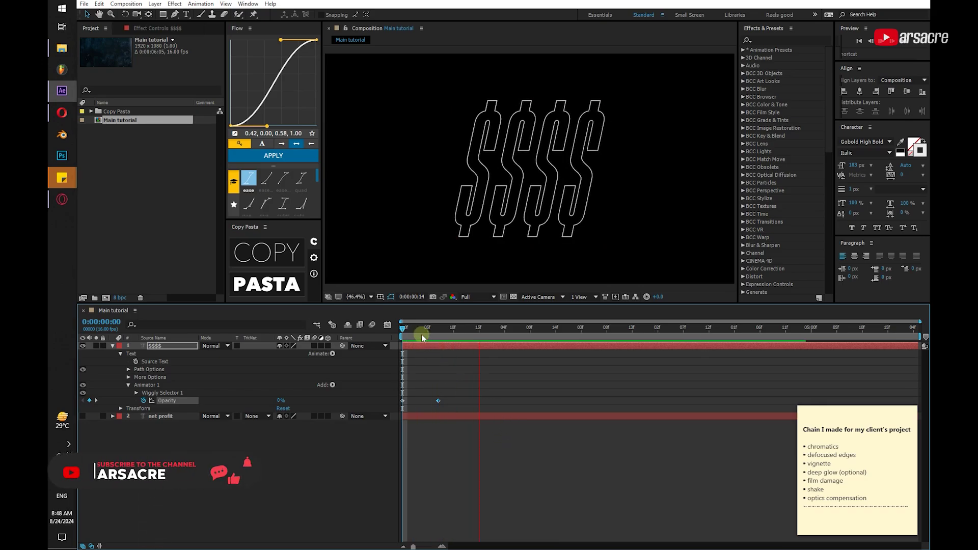
# Collapse the $$$$ layer's properties and show the net profit layer again
pyautogui.click(128, 384)
pyautogui.click(120, 353)
pyautogui.click(112, 346)
pyautogui.click(82, 353)
pyautogui.click(356, 393)
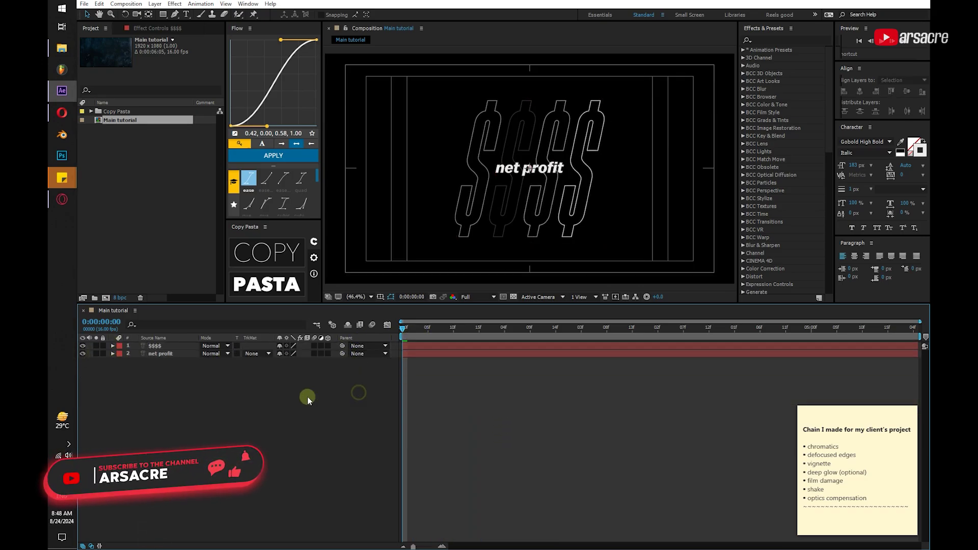
# Draw a rounded rectangle over the net profit text and set its roundness to 19
pyautogui.click(163, 14)
pyautogui.moveTo(463, 158); pyautogui.dragTo(517, 174)
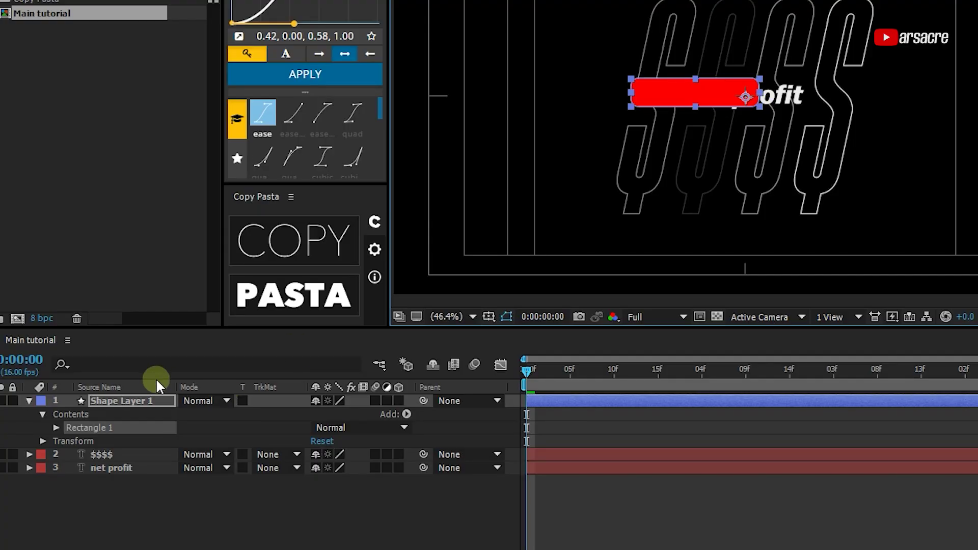
pyautogui.click(163, 363)
pyautogui.write('round')
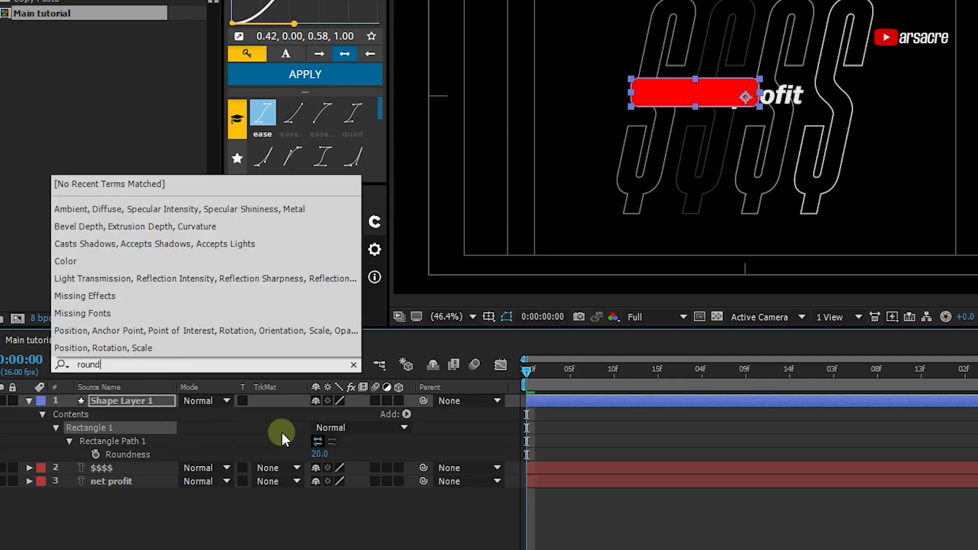
pyautogui.moveTo(316, 460); pyautogui.dragTo(323, 459)
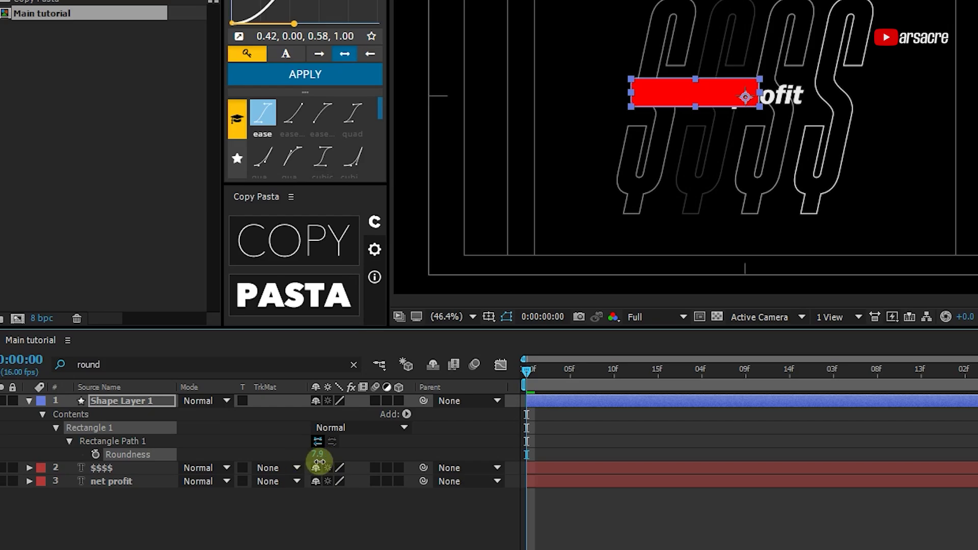
pyautogui.moveTo(420, 462); pyautogui.dragTo(410, 460)
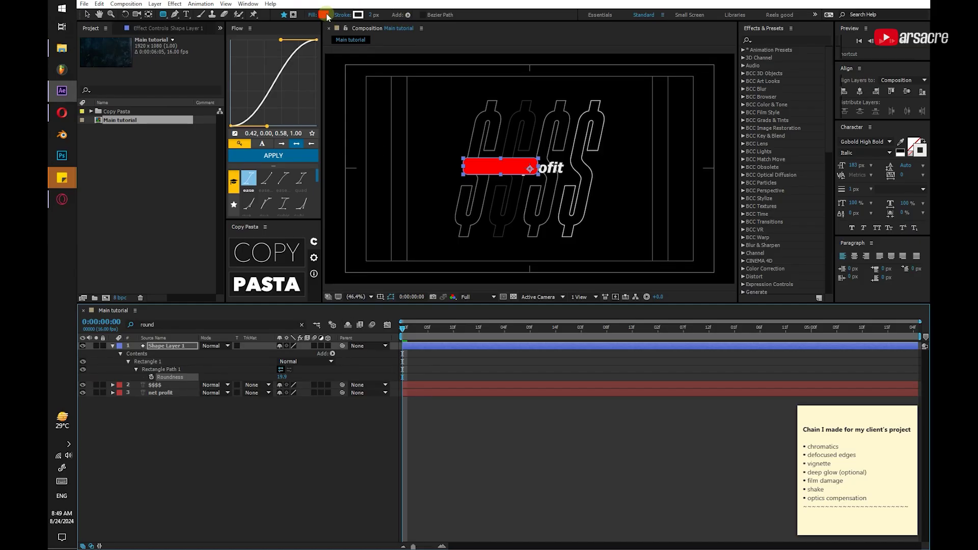
# Give the rectangle a #121212 fill and no stroke, and move its layer beneath the net profit layer, centered behind the text
pyautogui.click(323, 15)
pyautogui.moveTo(377, 407); pyautogui.dragTo(331, 424)
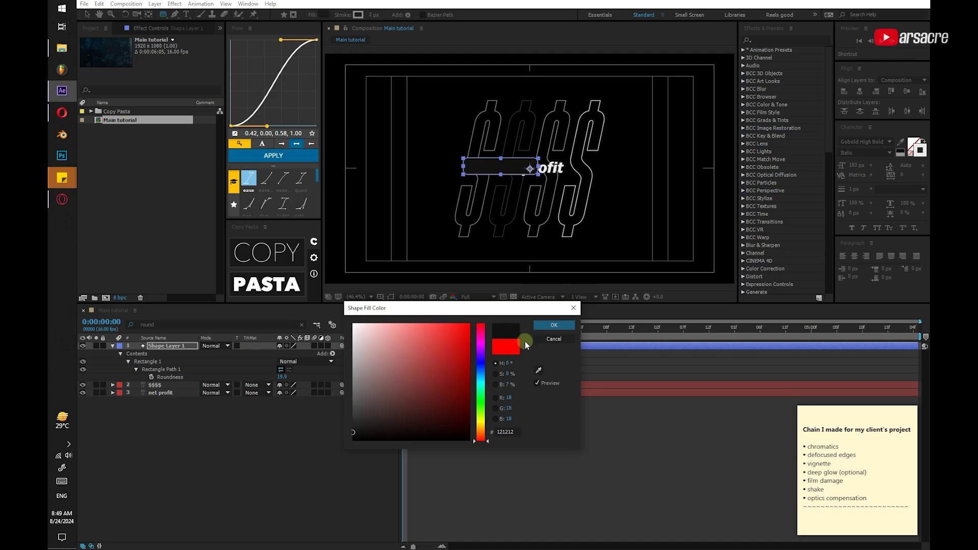
pyautogui.click(547, 326)
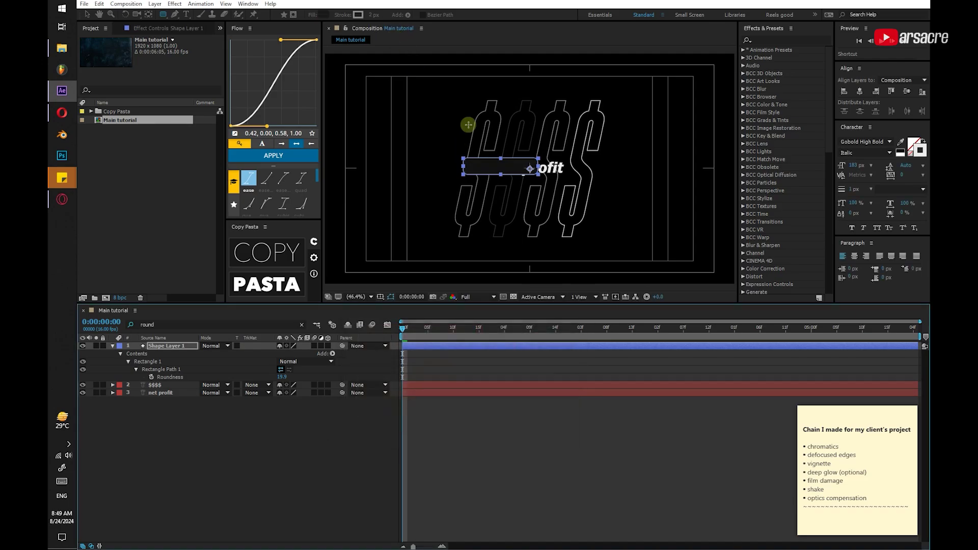
pyautogui.click(348, 15)
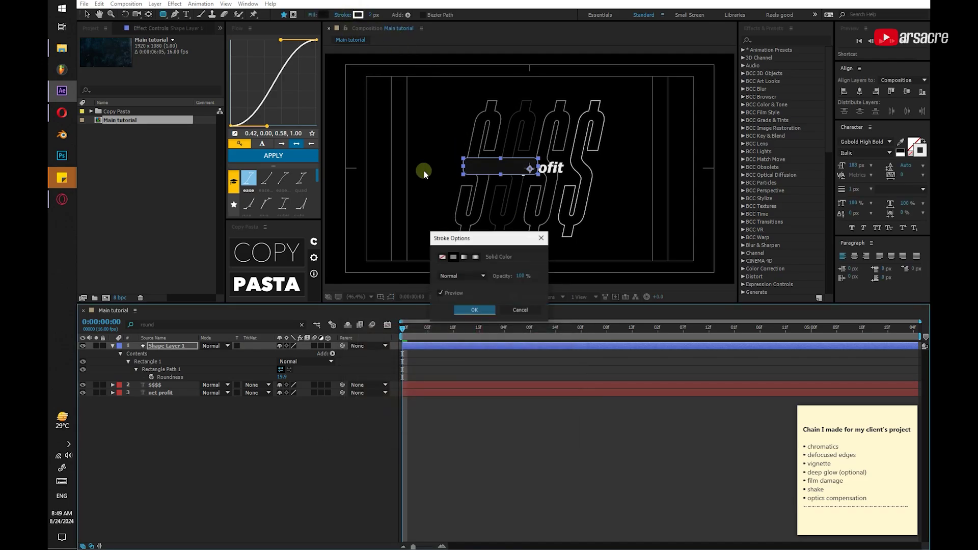
pyautogui.click(196, 335)
pyautogui.moveTo(178, 346)
pyautogui.mouseDown()
pyautogui.moveTo(175, 410)
pyautogui.moveTo(203, 415)
pyautogui.mouseUp()
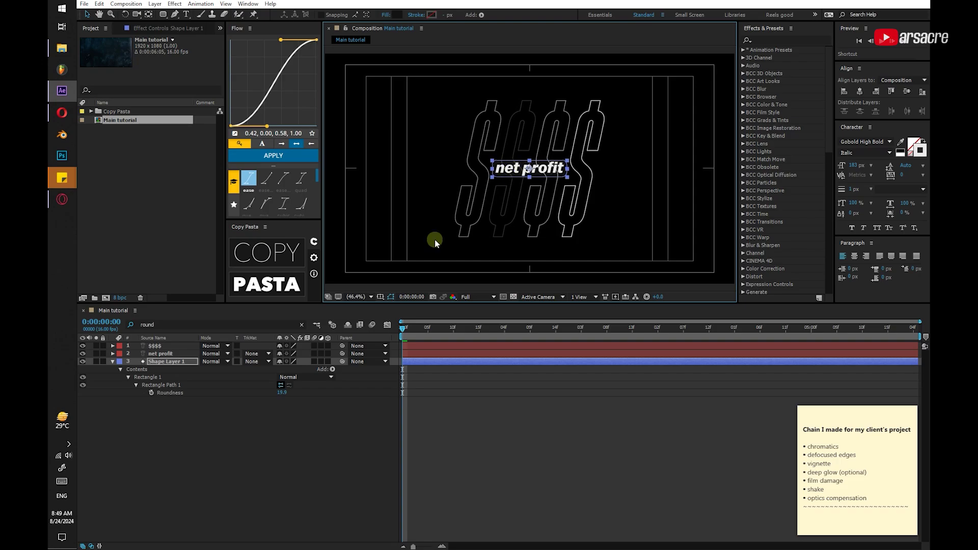
pyautogui.rightClick(331, 373)
pyautogui.click(310, 423)
pyautogui.hotkey('ctrl', 'y')
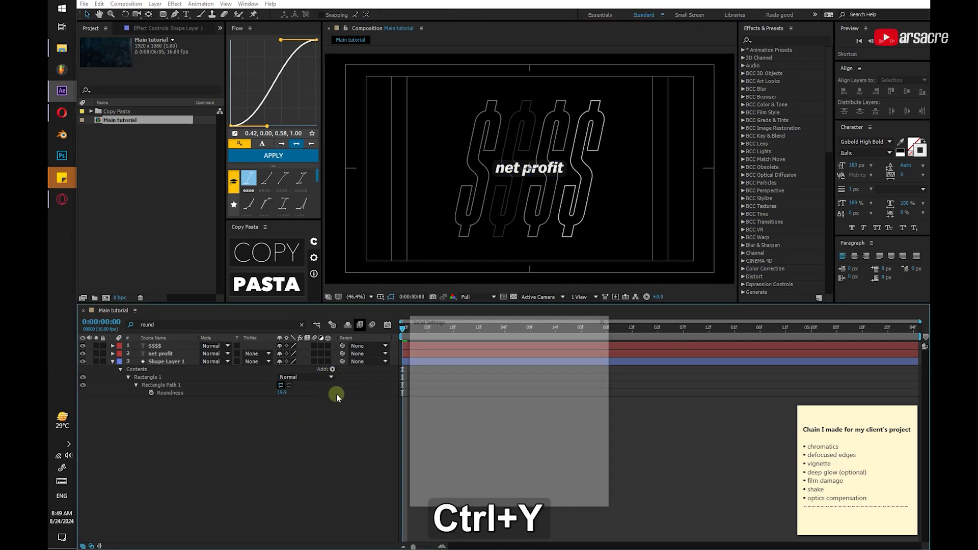
pyautogui.click(586, 499)
# Create a composition-sized dark gray solid named BG and place it beneath all other layers
pyautogui.rightClick(276, 456)
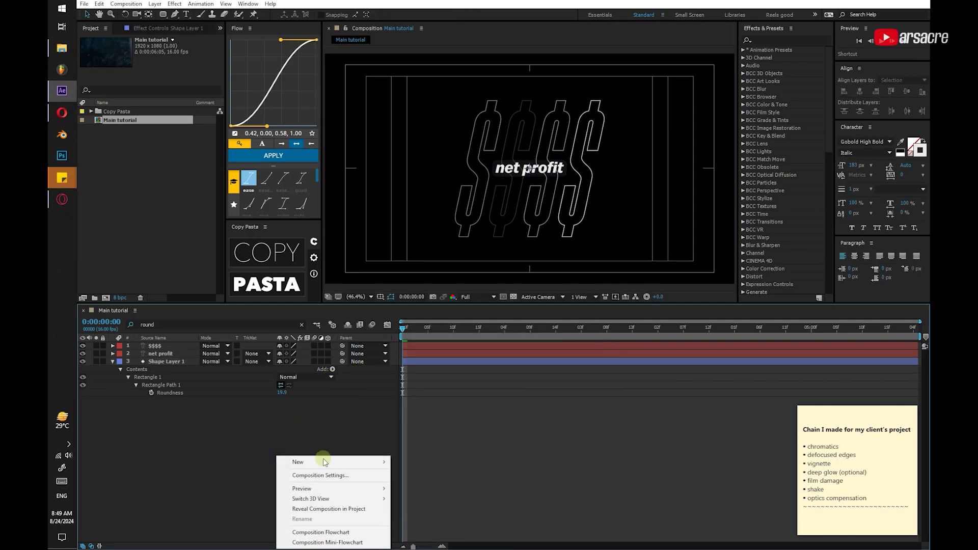
pyautogui.moveTo(326, 462)
pyautogui.click(407, 391)
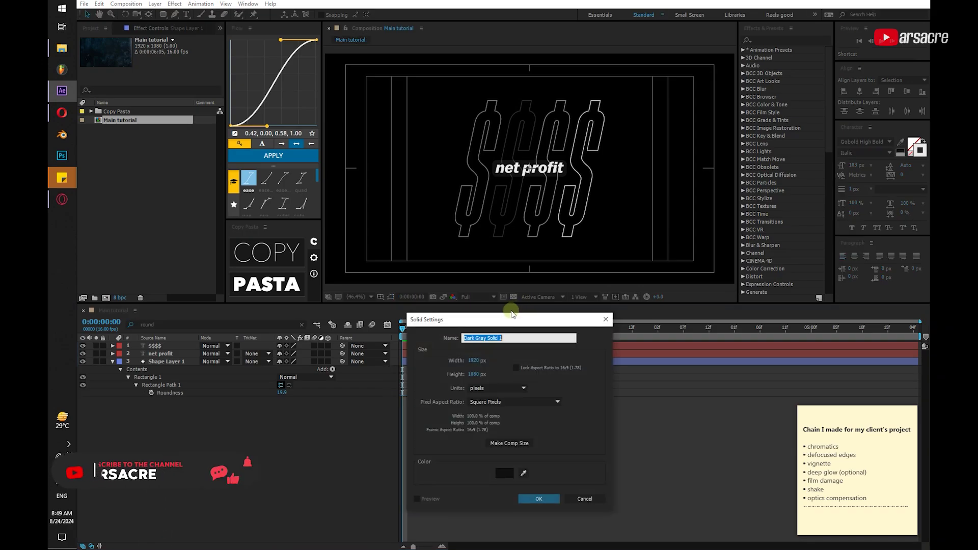
pyautogui.write('BG')
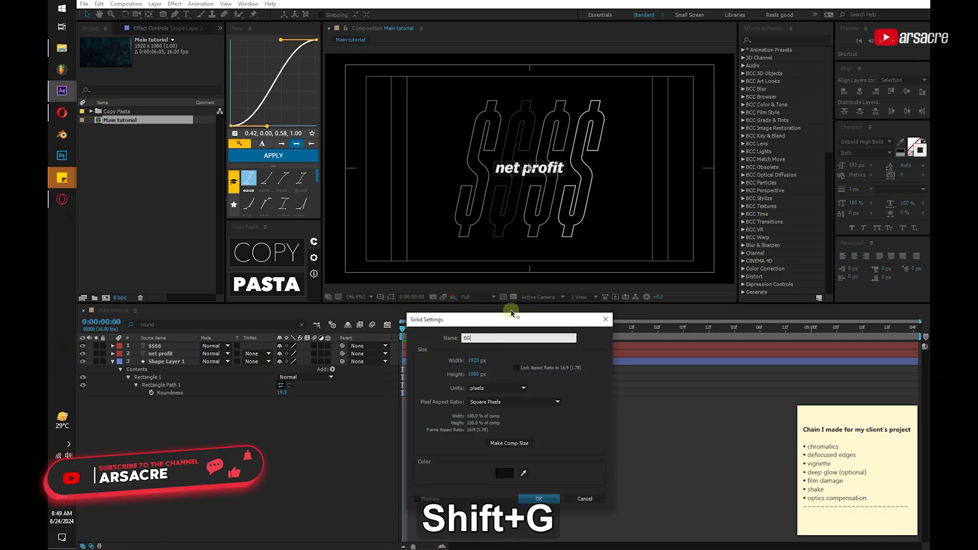
pyautogui.click(538, 498)
pyautogui.moveTo(152, 413); pyautogui.dragTo(153, 414)
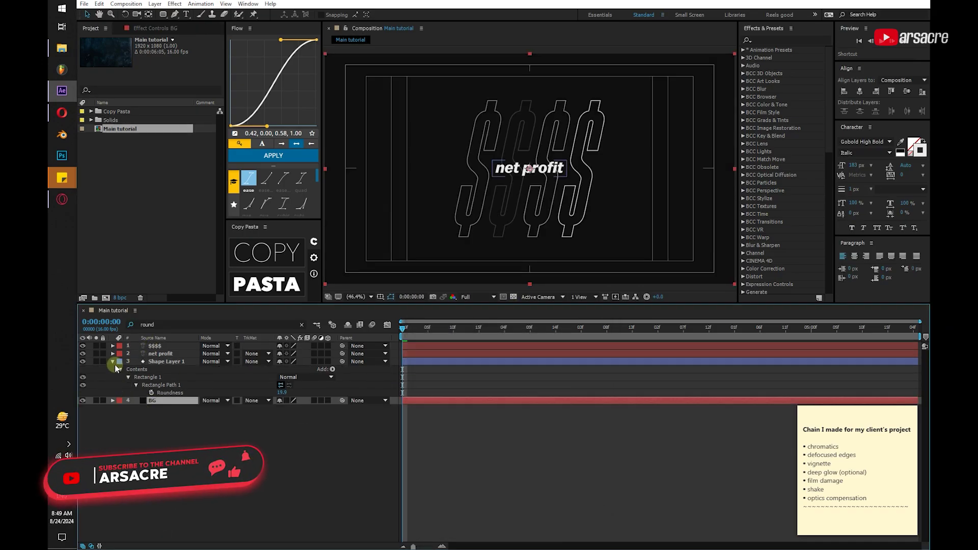
# Scale the BG solid to 150% and lock its layer
pyautogui.click(112, 361)
pyautogui.press('s')
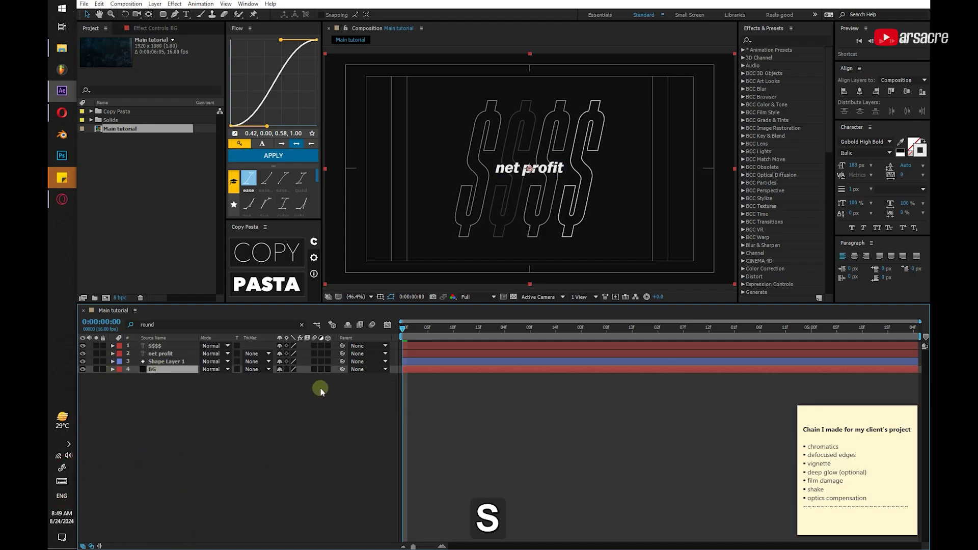
pyautogui.click(308, 377)
pyautogui.write('150')
pyautogui.press('Return')
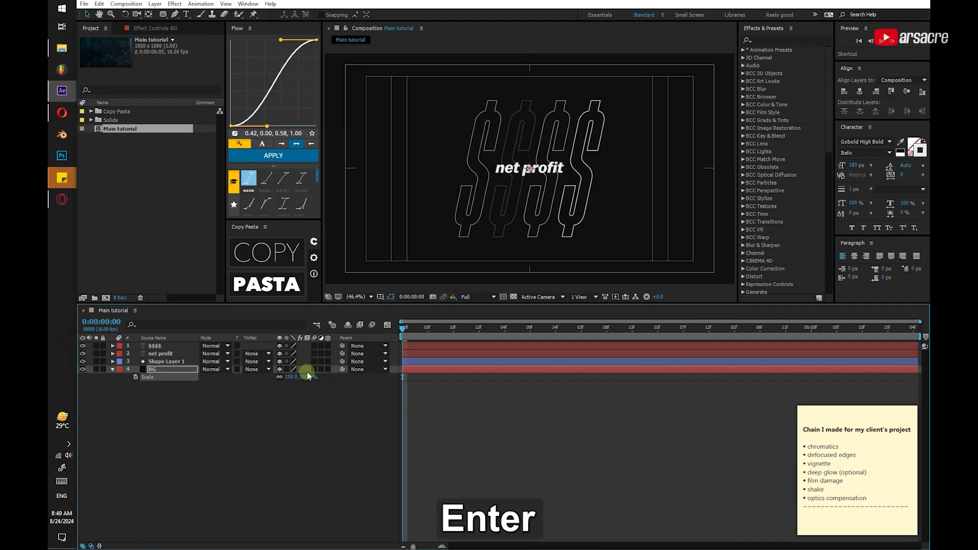
pyautogui.click(281, 427)
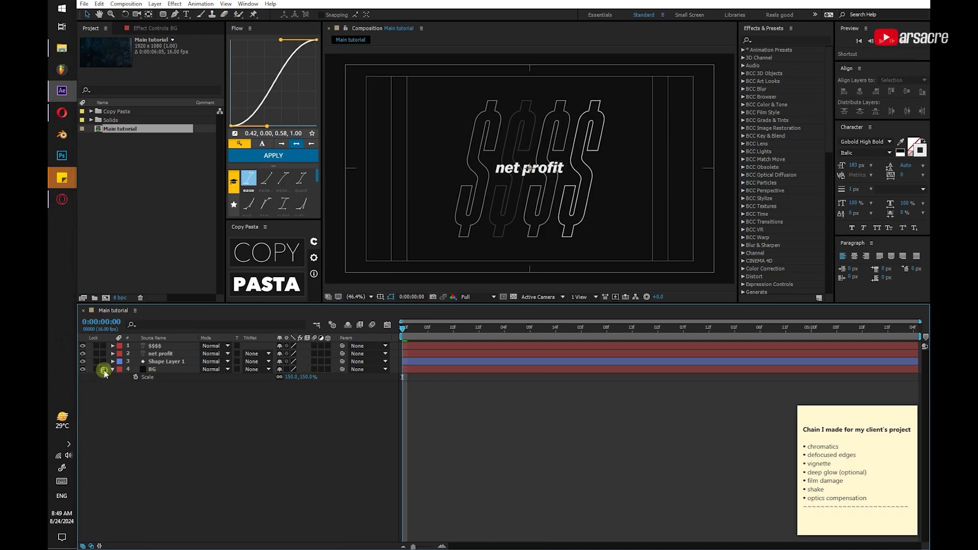
# Turn on the transparency grid and hide the BG layer to inspect the rectangle behind the net profit text
pyautogui.press('KP_2')
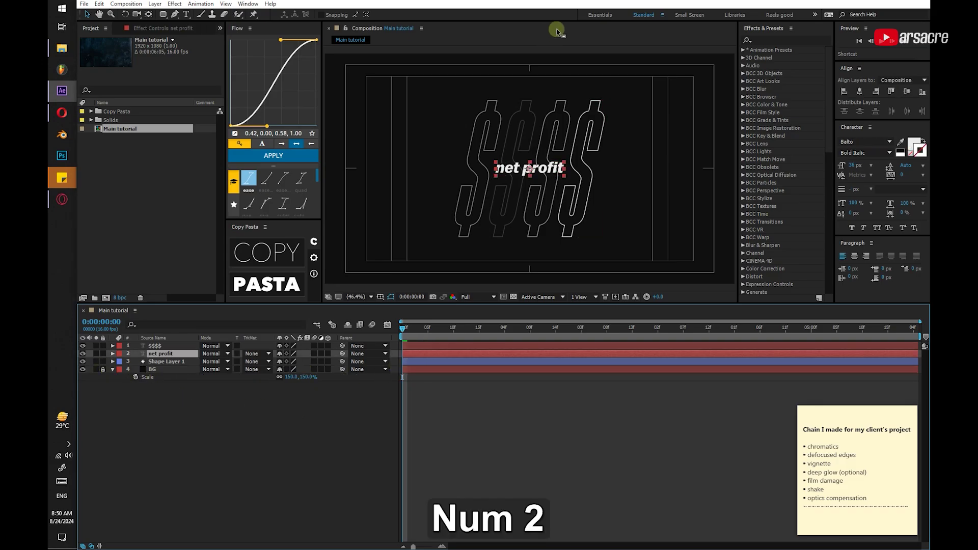
pyautogui.click(238, 432)
pyautogui.click(160, 353)
pyautogui.click(163, 362)
pyautogui.click(513, 297)
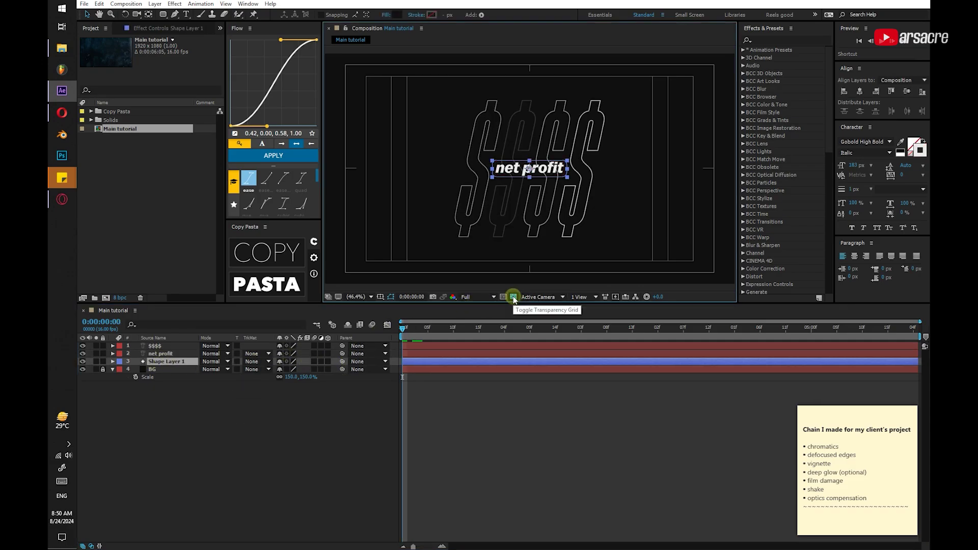
pyautogui.click(83, 369)
pyautogui.click(227, 445)
pyautogui.click(286, 410)
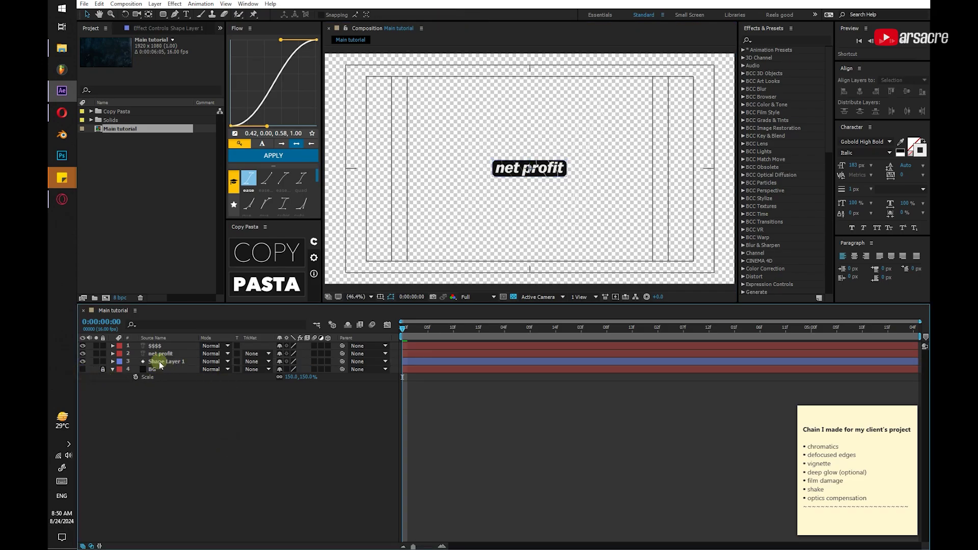
# Set the composition's background color to gray #3C3C3C and select the rectangle's shape layer
pyautogui.click(126, 4)
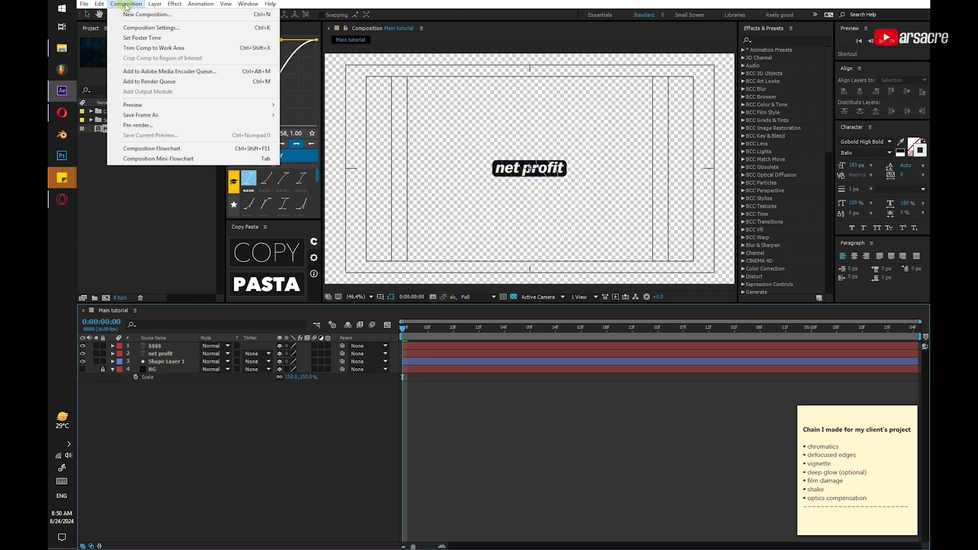
pyautogui.click(211, 30)
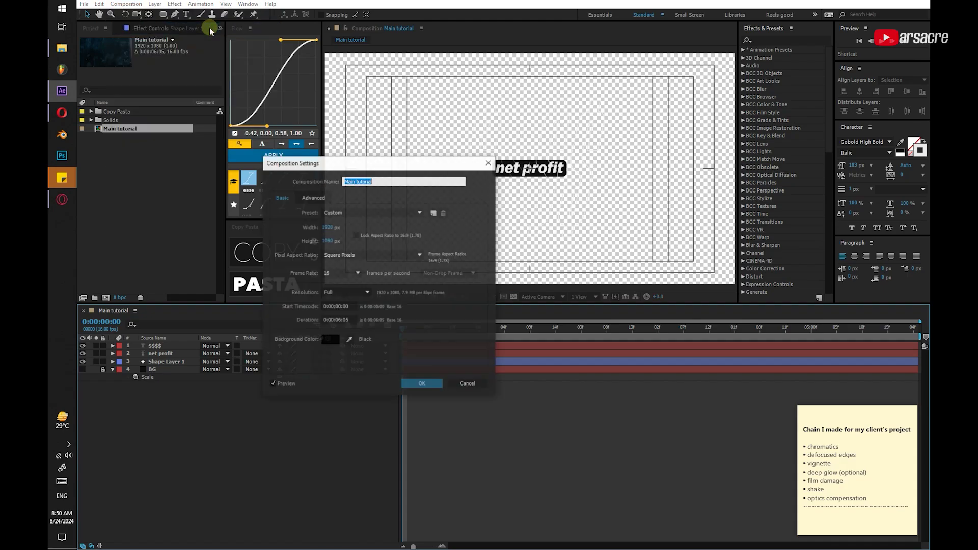
pyautogui.click(325, 342)
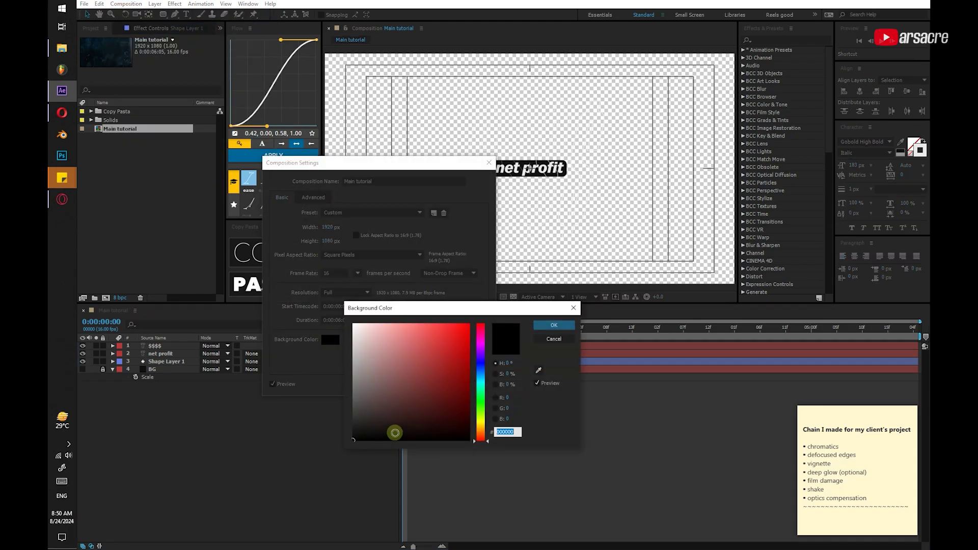
pyautogui.moveTo(364, 433)
pyautogui.mouseDown()
pyautogui.moveTo(344, 408)
pyautogui.moveTo(347, 417)
pyautogui.mouseUp()
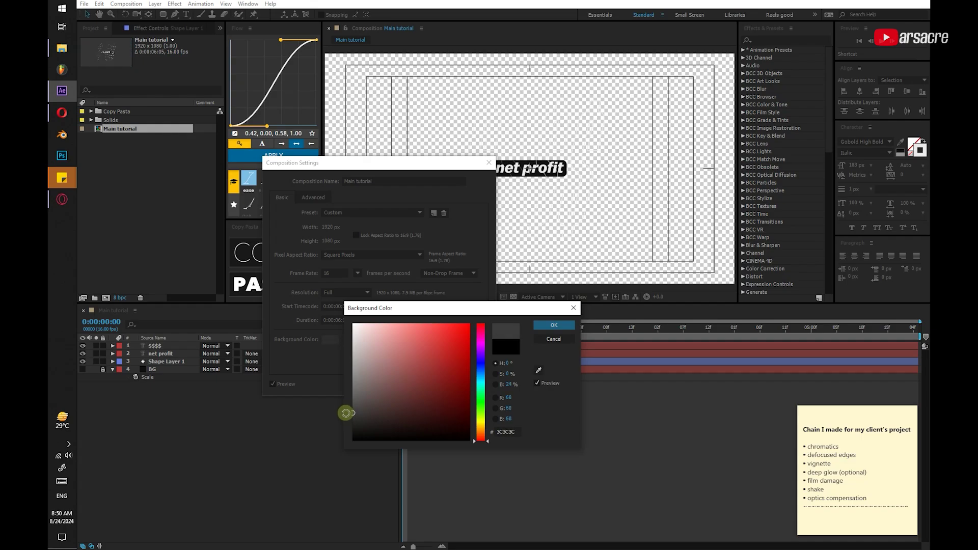
pyautogui.click(554, 325)
pyautogui.click(421, 384)
pyautogui.click(166, 362)
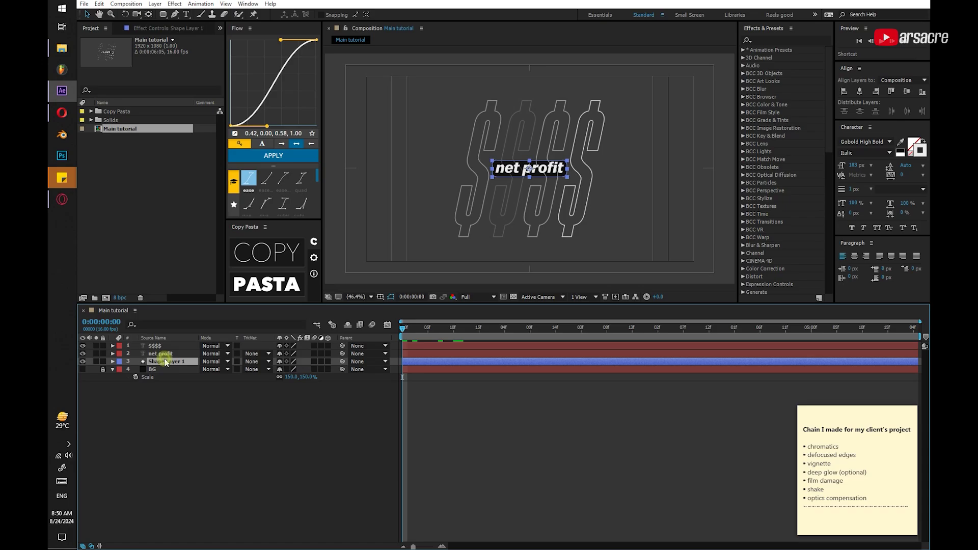
# Parent the net profit text to the rectangle's shape layer and move the $$$$ layer beneath both
pyautogui.click(329, 353)
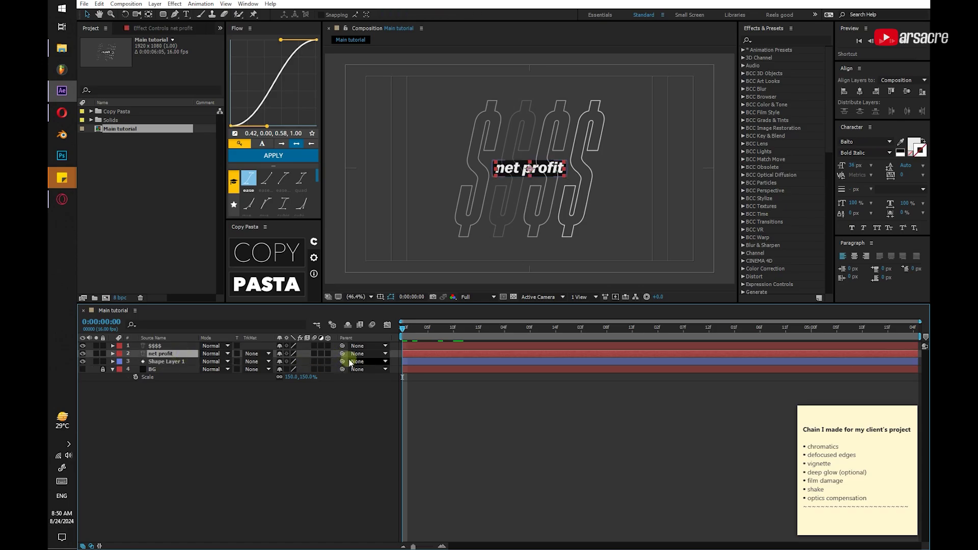
pyautogui.moveTo(163, 365); pyautogui.dragTo(163, 365)
pyautogui.click(301, 408)
pyautogui.click(204, 443)
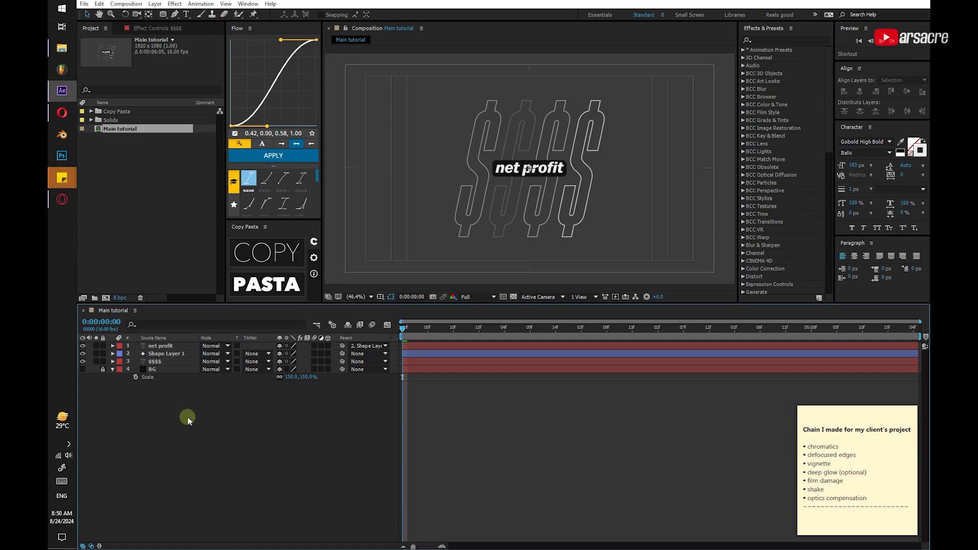
# Create a one-node camera and make the net profit, rectangle and $$$$ layers 3D
pyautogui.rightClick(204, 415)
pyautogui.moveTo(305, 421)
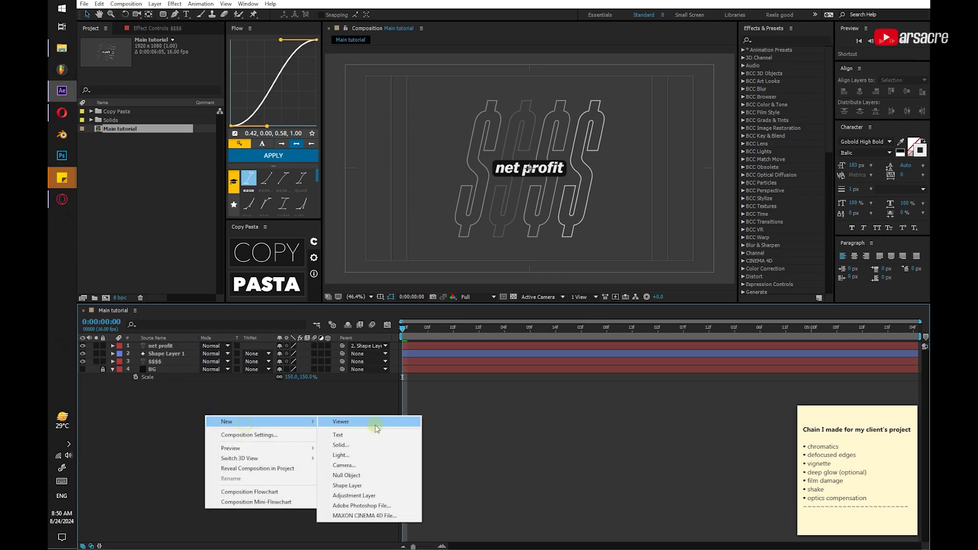
pyautogui.click(360, 467)
pyautogui.click(558, 214)
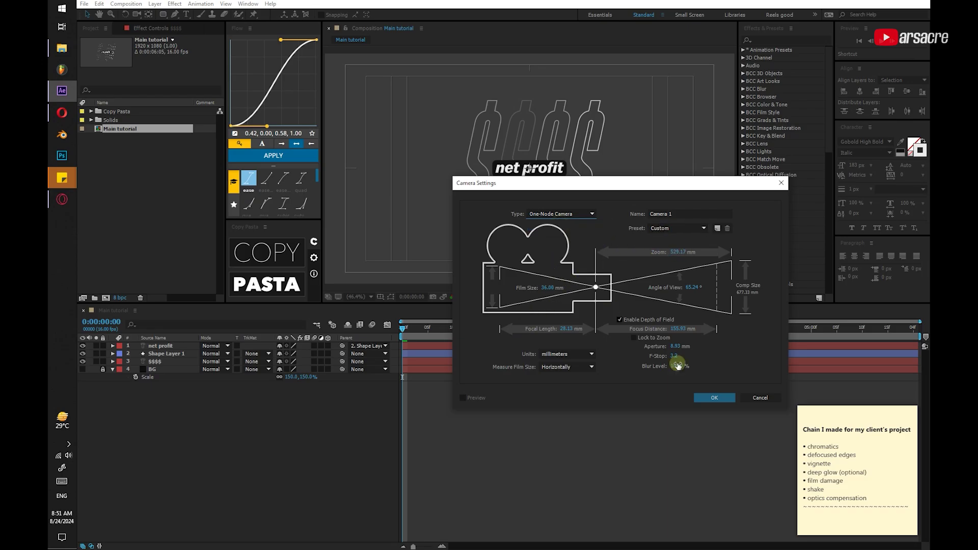
pyautogui.press('Return')
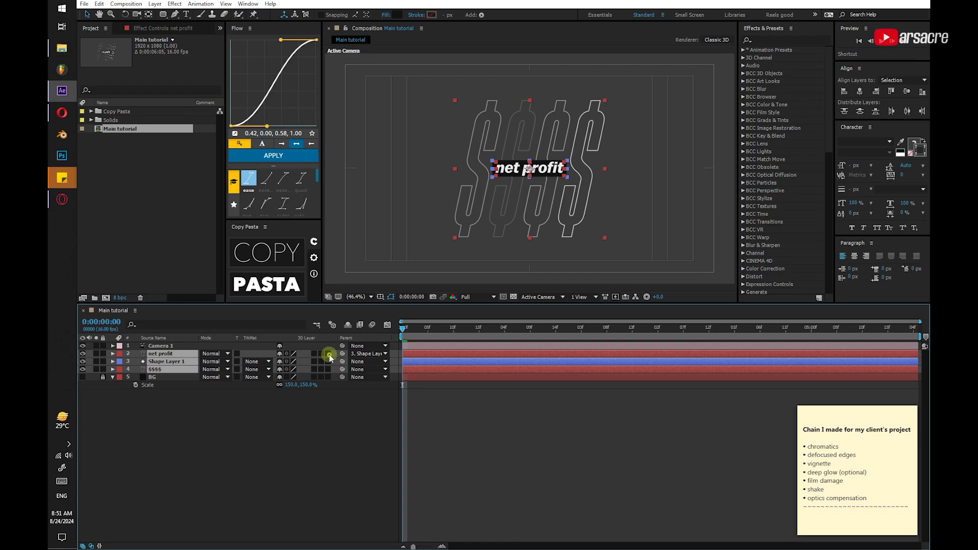
pyautogui.click(329, 354)
# Turn off depth of field in the camera's options and collapse its properties
pyautogui.click(112, 345)
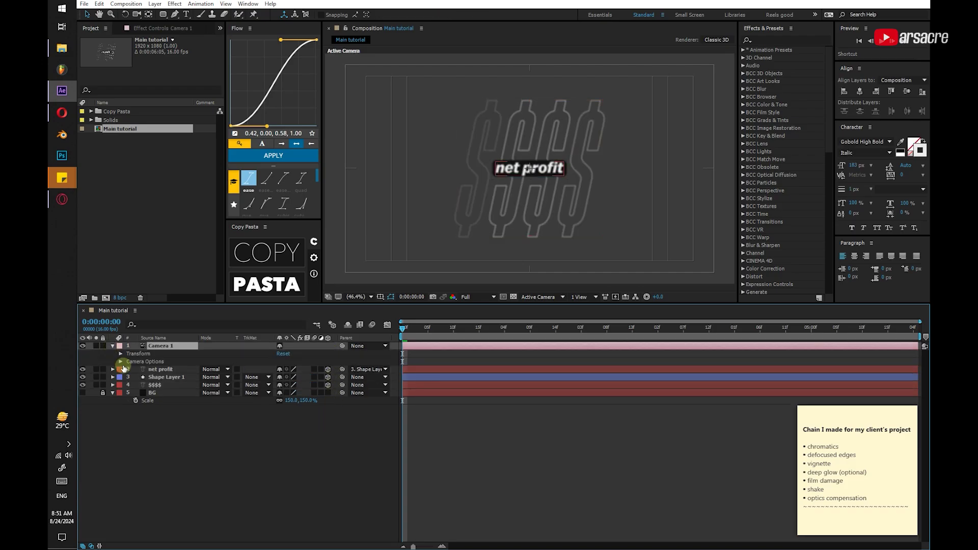
pyautogui.click(120, 361)
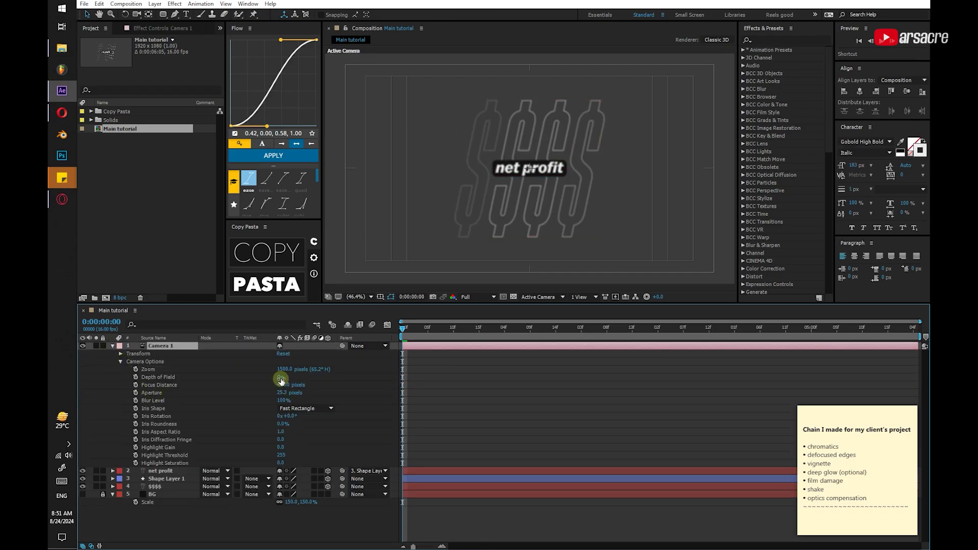
pyautogui.click(124, 362)
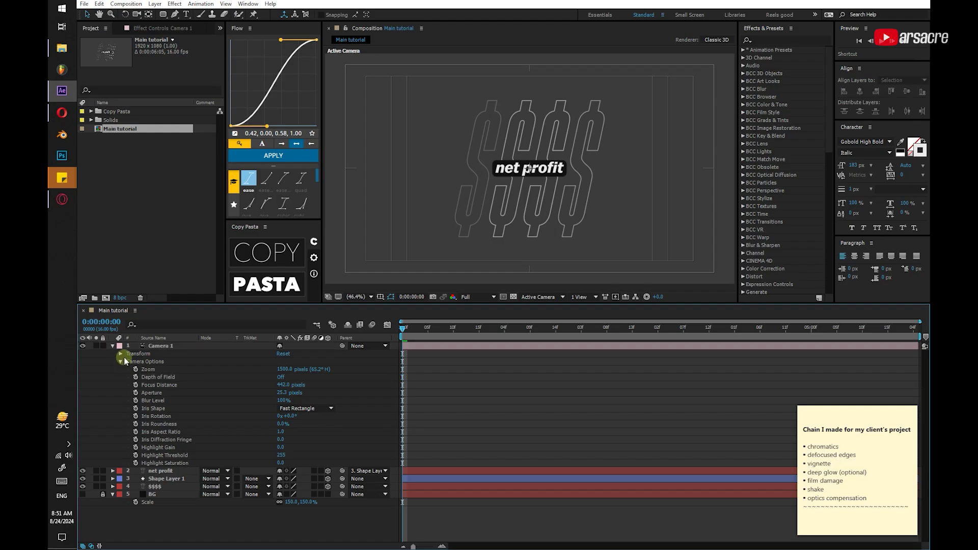
pyautogui.click(121, 361)
pyautogui.click(112, 346)
pyautogui.click(164, 354)
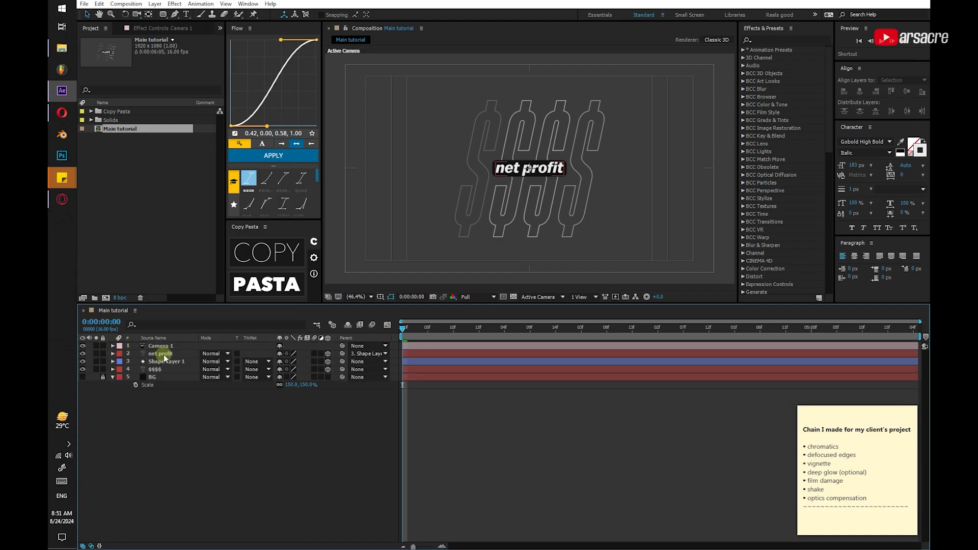
# Create a 3D null object and parent the camera to it
pyautogui.rightClick(190, 415)
pyautogui.moveTo(214, 419)
pyautogui.click(352, 468)
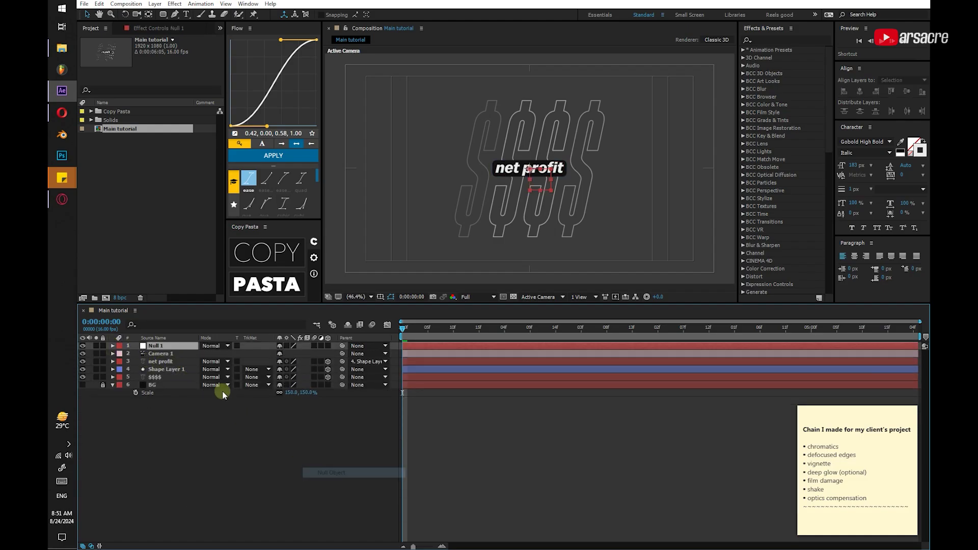
pyautogui.moveTo(342, 353); pyautogui.dragTo(181, 347)
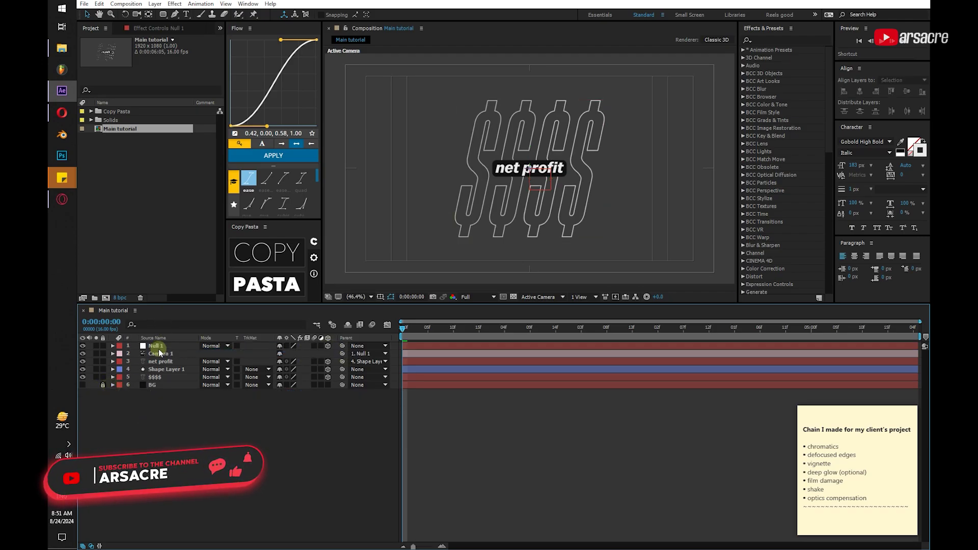
# Keyframe the null's position from Z -347 at the first frame to Z 0 at about 0:00:01:06 and preview it
pyautogui.click(162, 347)
pyautogui.press('p')
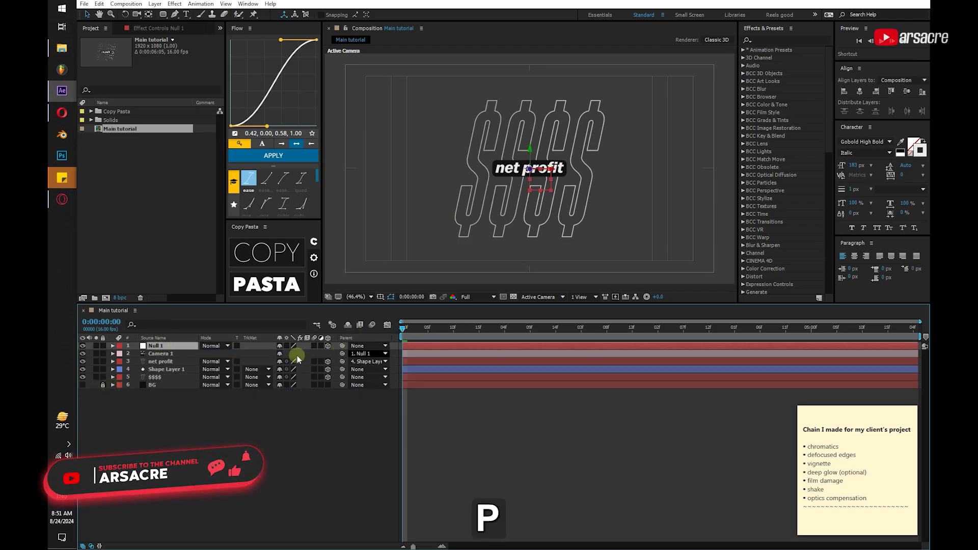
pyautogui.click(136, 354)
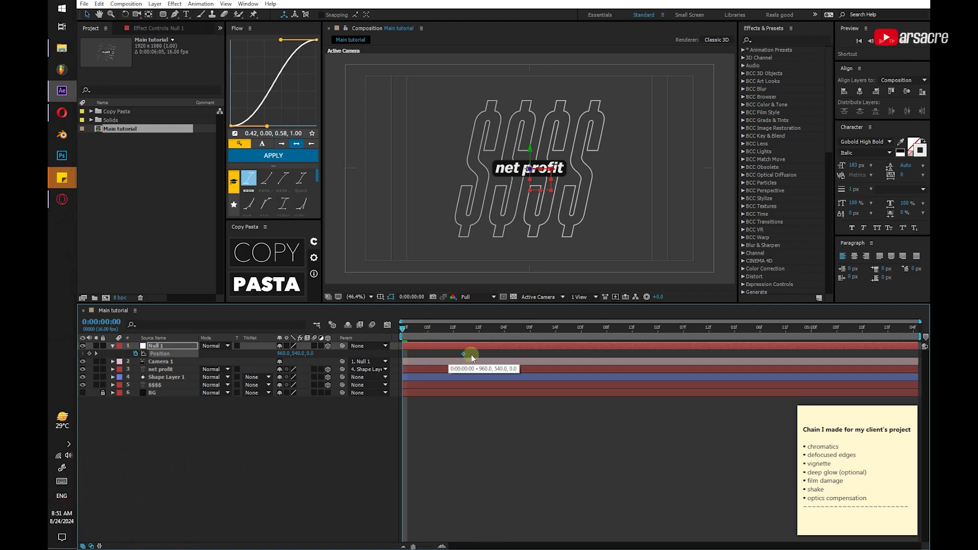
pyautogui.moveTo(310, 353); pyautogui.dragTo(405, 369)
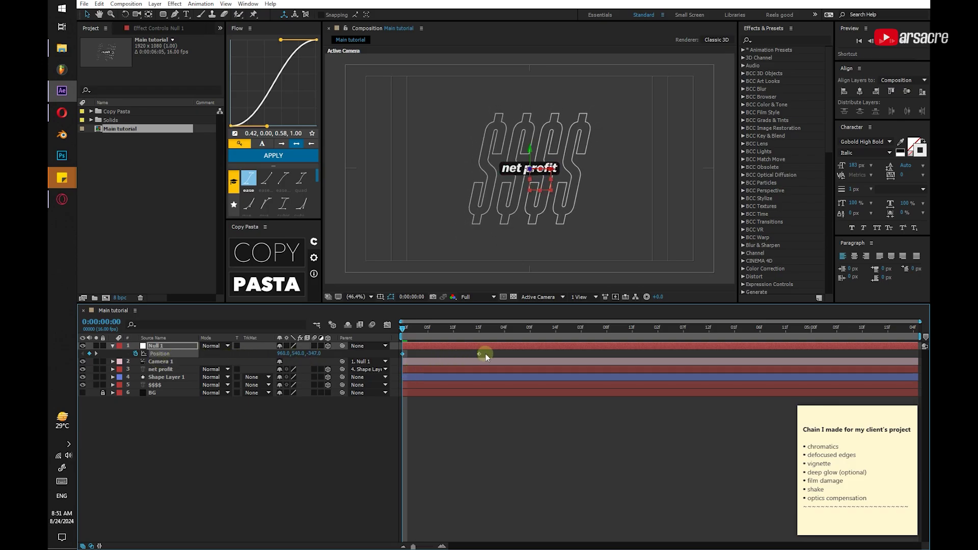
pyautogui.moveTo(491, 353); pyautogui.dragTo(495, 353)
pyautogui.press('space')
# Add null position keyframes with Z 308 at 0:00:01:09 and Z 512 at 0:00:03:08, previewing the camera move
pyautogui.moveTo(509, 331); pyautogui.dragTo(530, 350)
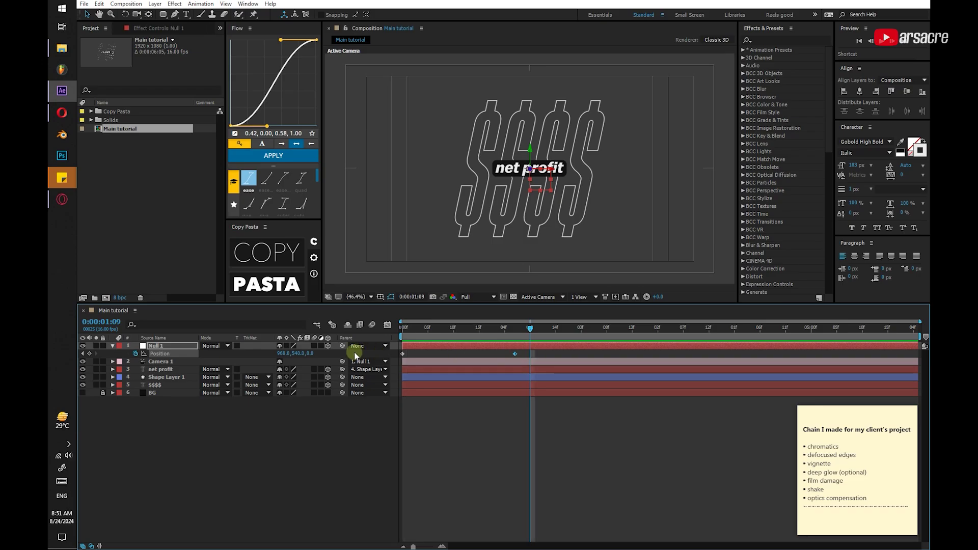
pyautogui.moveTo(311, 355); pyautogui.dragTo(453, 355)
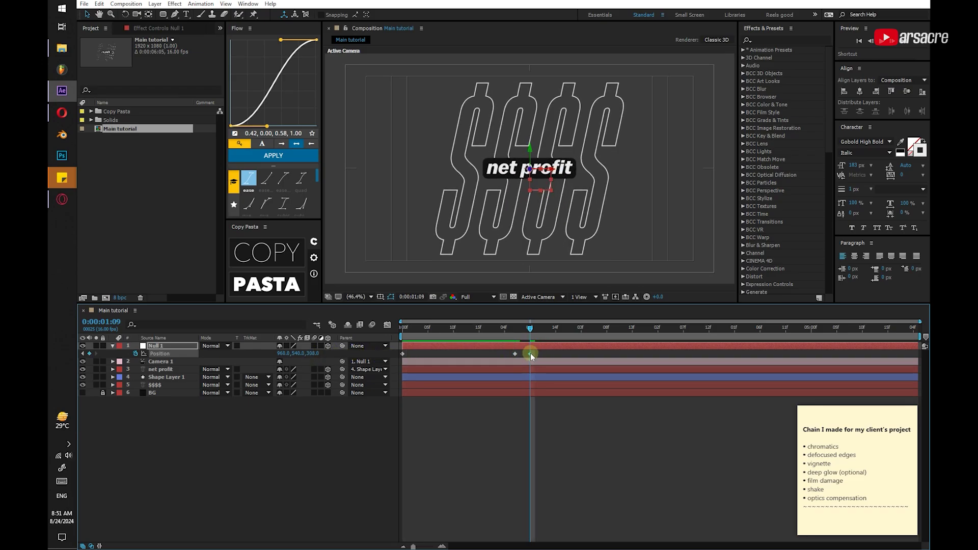
pyautogui.moveTo(530, 353); pyautogui.dragTo(545, 354)
pyautogui.press('space')
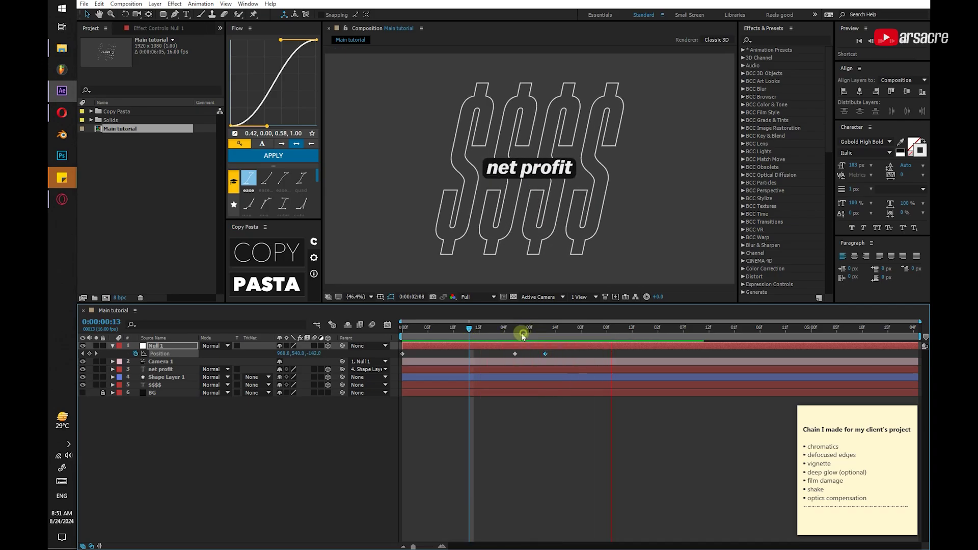
pyautogui.press('space')
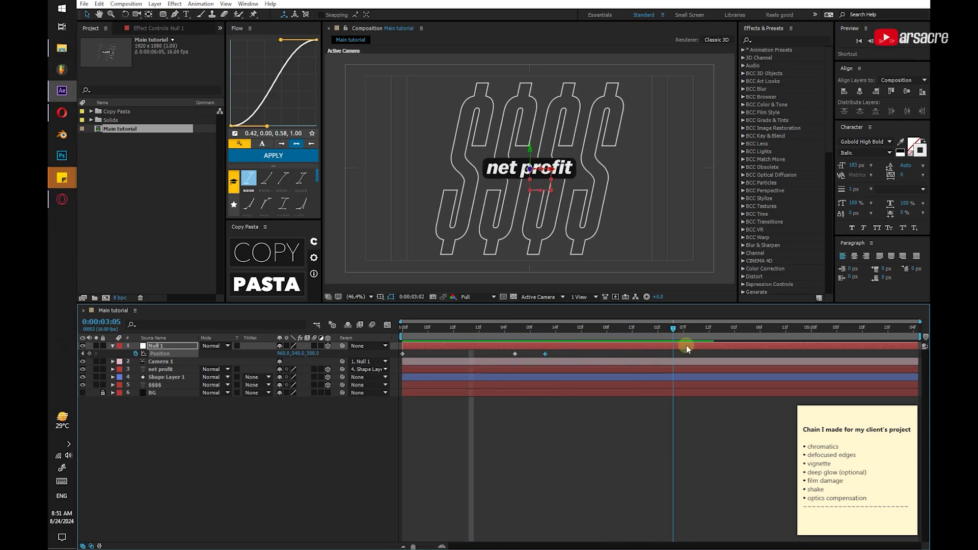
pyautogui.moveTo(327, 353); pyautogui.dragTo(404, 354)
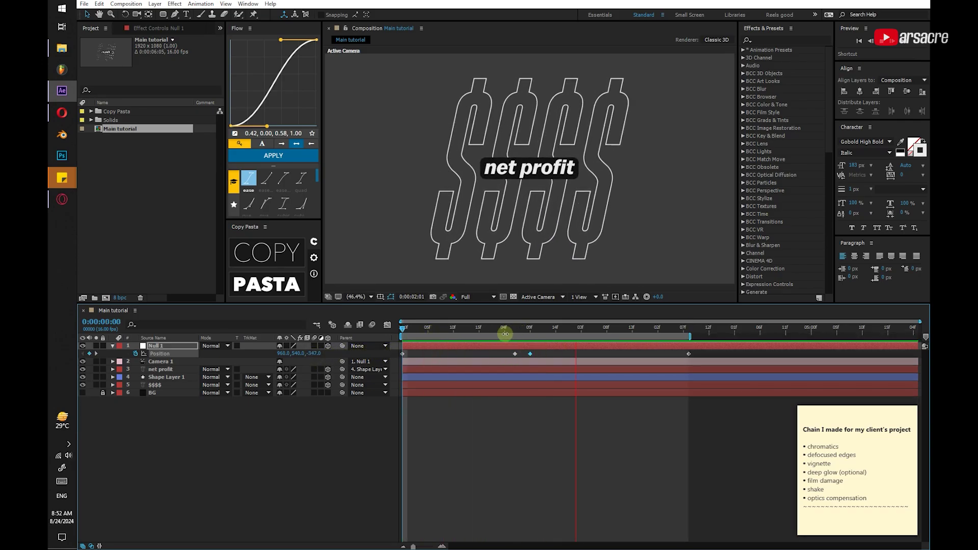
# Push the $$$$ layer back in depth to about Z 557, checking the spacing in Custom View 1
pyautogui.press('v')
pyautogui.click(530, 171)
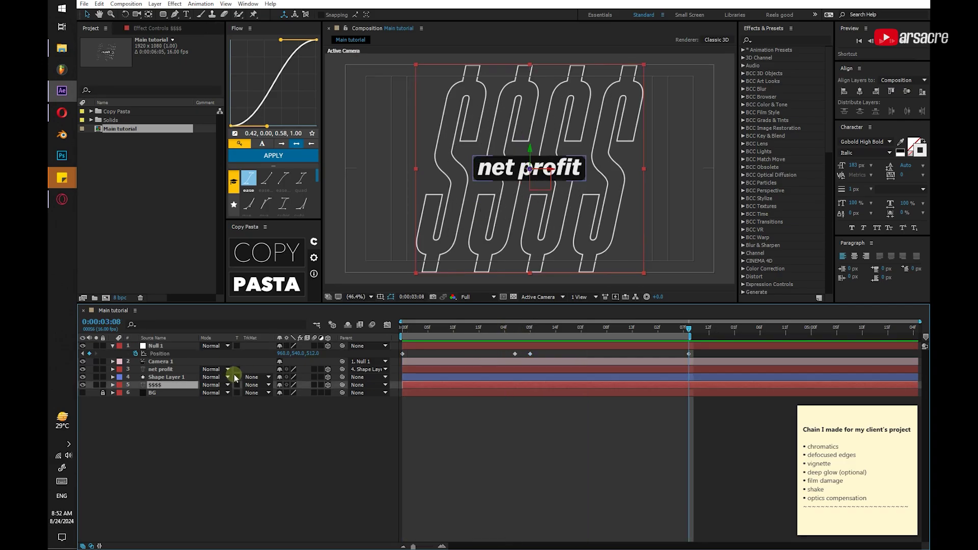
pyautogui.press('p')
pyautogui.moveTo(311, 392); pyautogui.dragTo(542, 309)
pyautogui.click(541, 297)
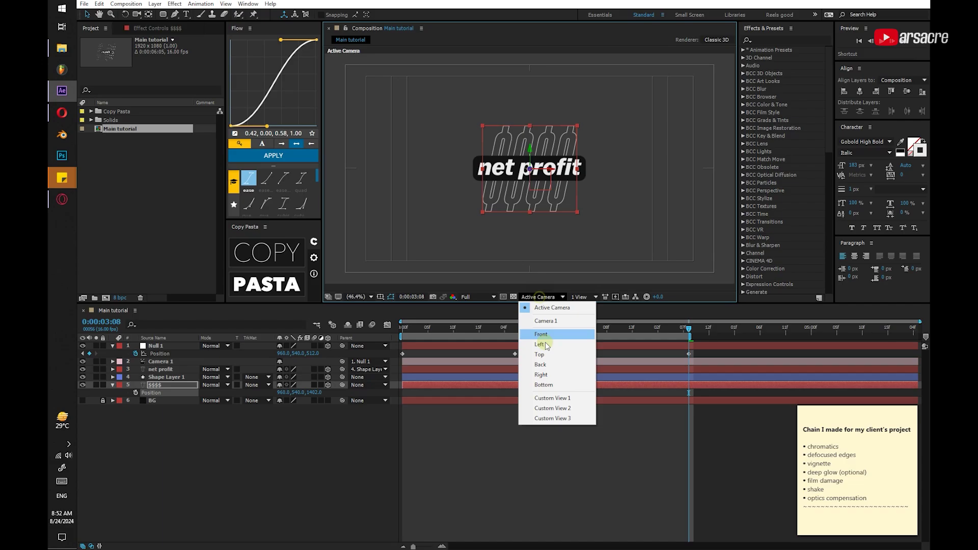
pyautogui.click(540, 397)
pyautogui.moveTo(308, 401); pyautogui.dragTo(328, 371)
# Move the $$$$ layer farther back to about Z 1138, enlarge it in the active camera view and preview
pyautogui.press('v')
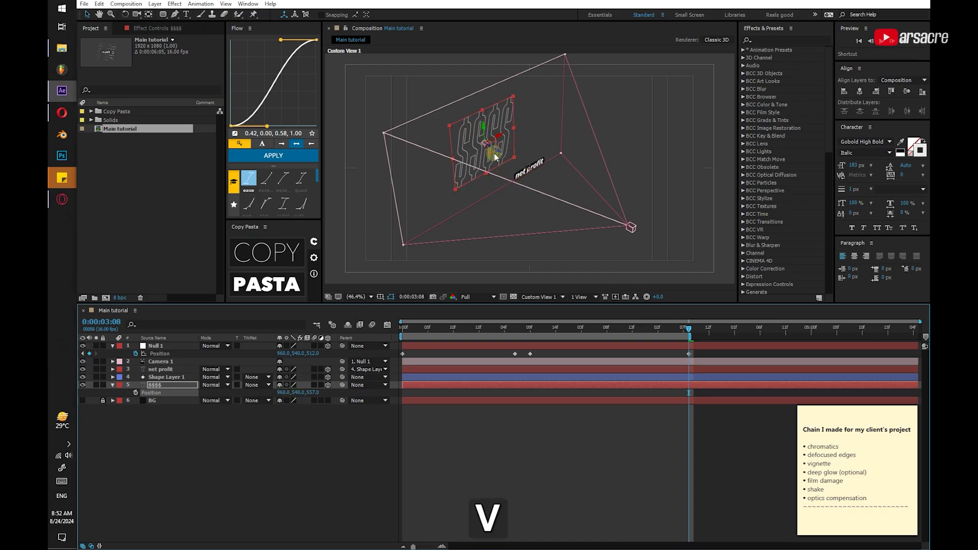
pyautogui.moveTo(493, 149); pyautogui.dragTo(505, 289)
pyautogui.click(522, 298)
pyautogui.click(537, 309)
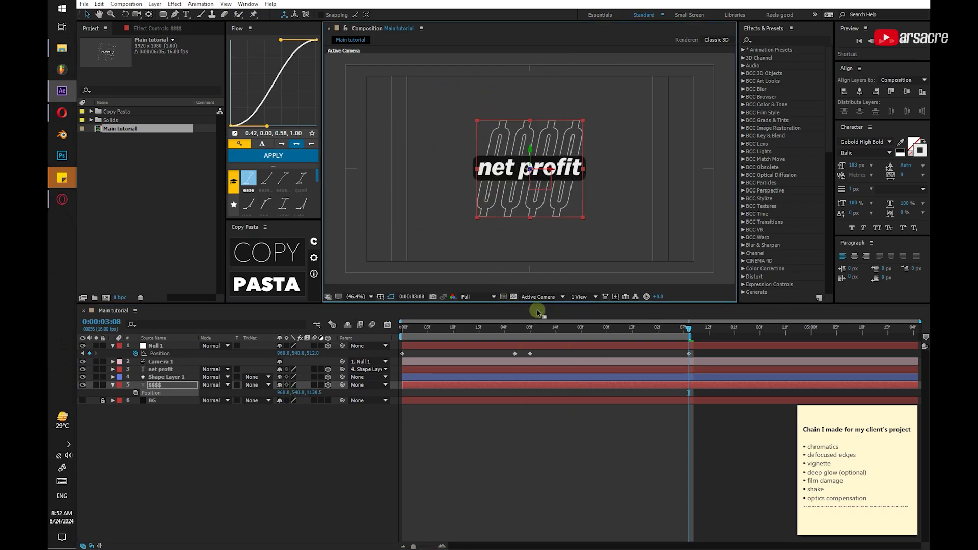
pyautogui.moveTo(582, 169); pyautogui.dragTo(628, 179)
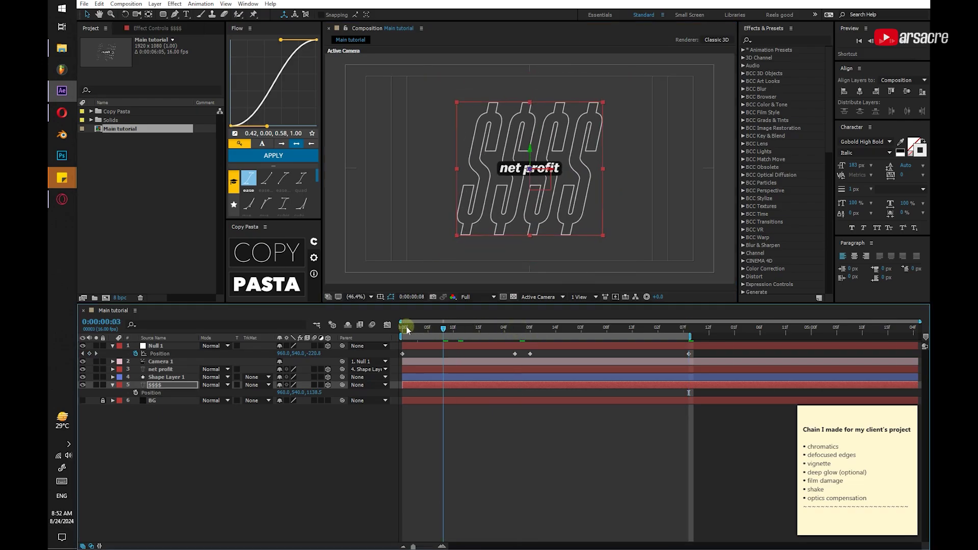
pyautogui.press('space')
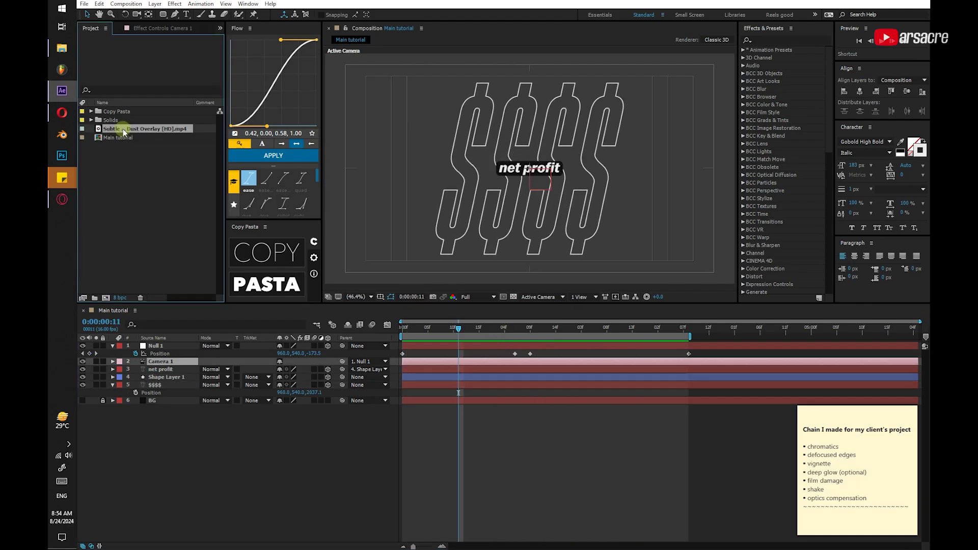
# Place the Subtle Film Dust Overlay footage above all layers with Screen blending and check it across the timeline
pyautogui.moveTo(123, 129); pyautogui.dragTo(189, 343)
pyautogui.click(219, 346)
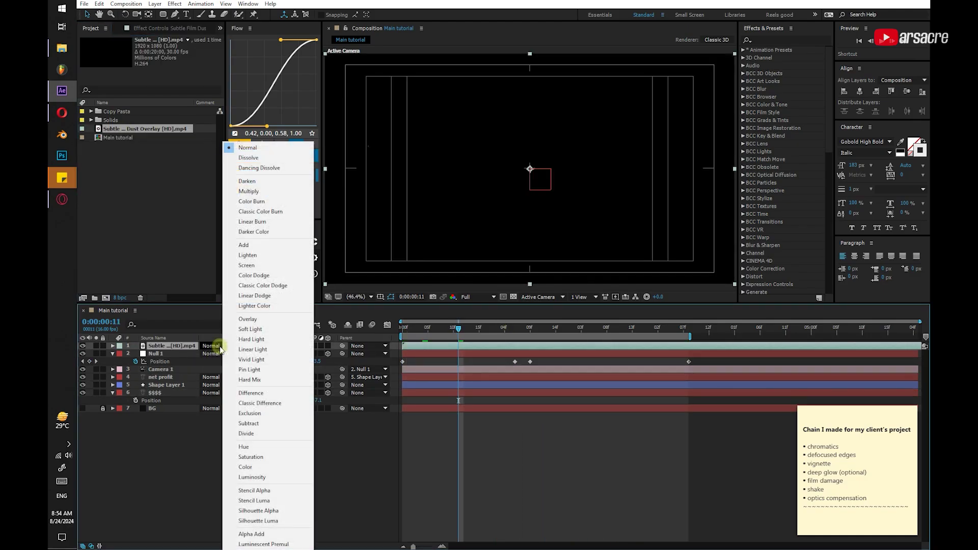
pyautogui.click(260, 266)
pyautogui.moveTo(506, 332); pyautogui.dragTo(436, 343)
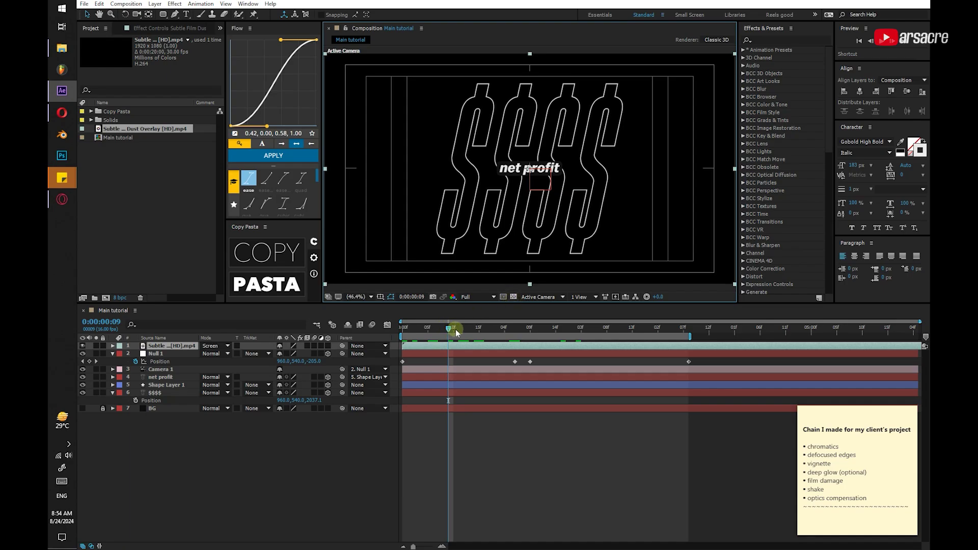
pyautogui.moveTo(456, 333); pyautogui.dragTo(115, 356)
pyautogui.click(170, 440)
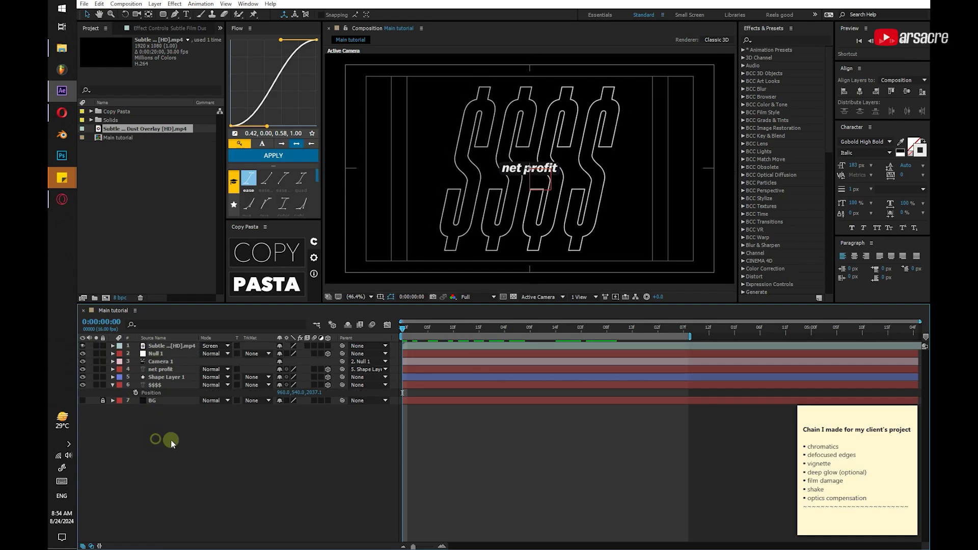
pyautogui.moveTo(493, 328); pyautogui.dragTo(540, 333)
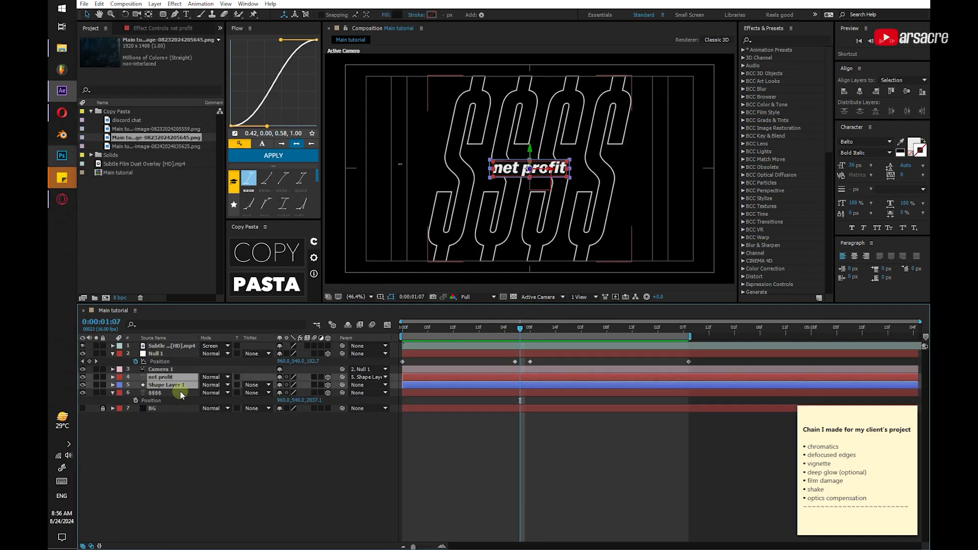
# Trim the net profit, rectangle and $$$$ layers to end at 0:00:01:07
pyautogui.keyDown('ctrl'); pyautogui.click(181, 393); pyautogui.keyUp('ctrl')
pyautogui.moveTo(916, 377); pyautogui.dragTo(517, 382)
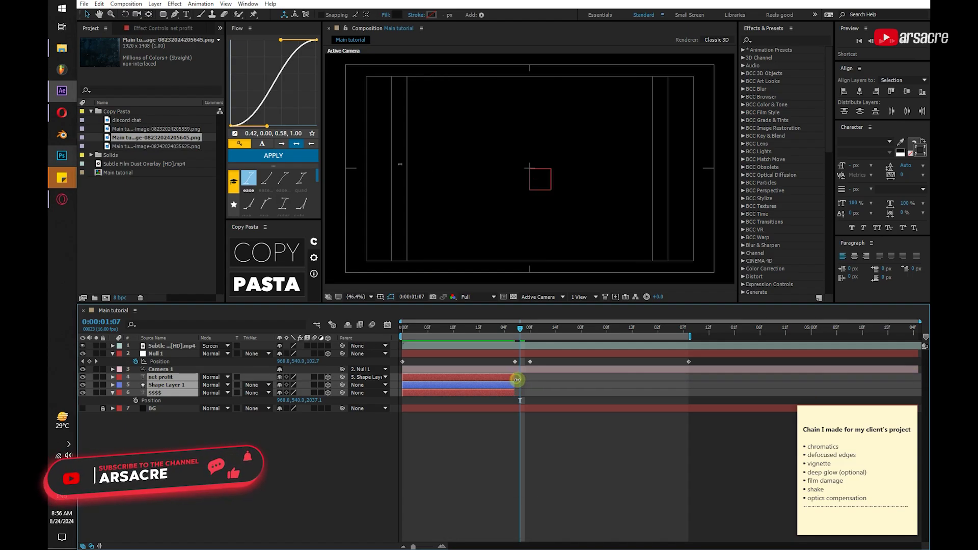
pyautogui.click(527, 383)
# Duplicate the net profit text layer and shift the copy to start at 0:00:01:07
pyautogui.click(155, 378)
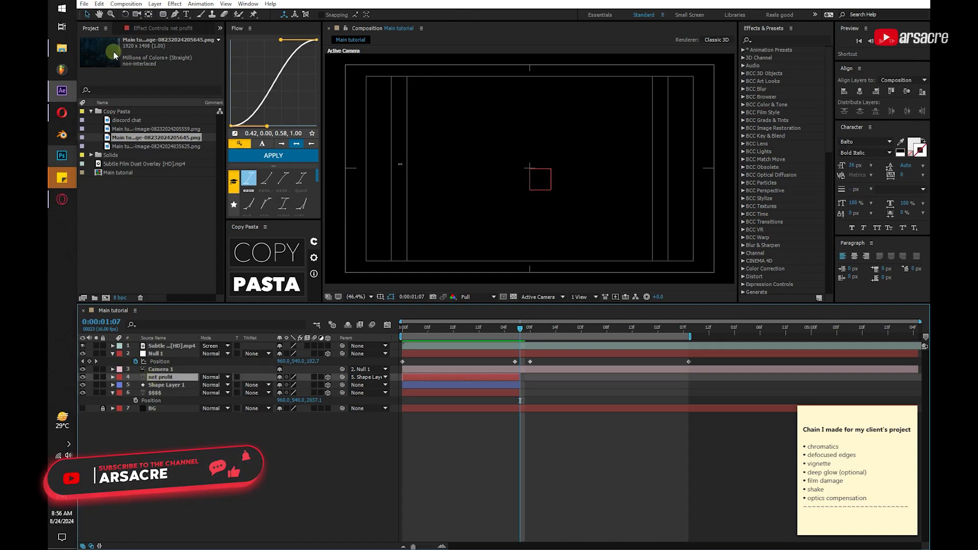
pyautogui.click(99, 4)
pyautogui.click(122, 135)
pyautogui.click(448, 378)
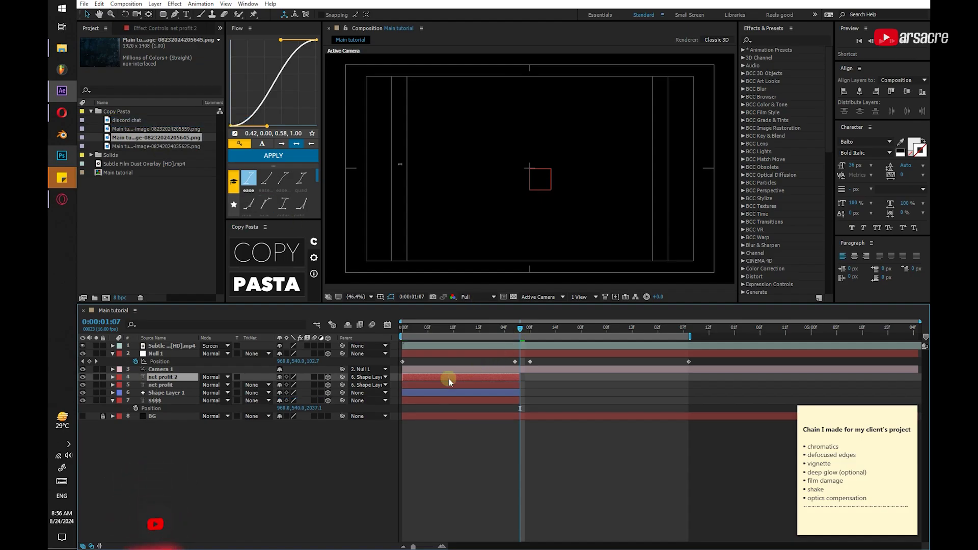
pyautogui.moveTo(483, 377); pyautogui.dragTo(536, 377)
pyautogui.click(524, 330)
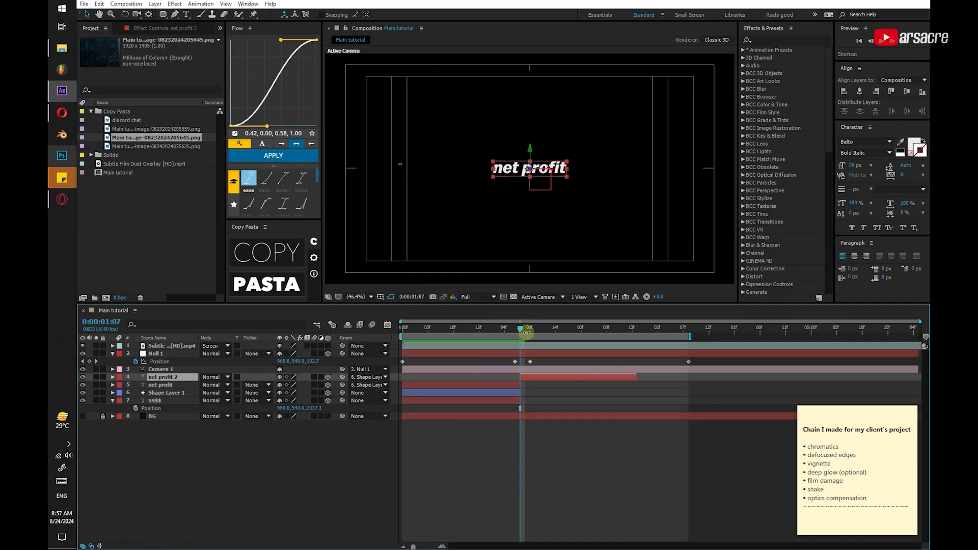
# Replace the duplicated net profit text with "let's", "break" and "it down" on three separate lines
pyautogui.moveTo(531, 333); pyautogui.dragTo(530, 332)
pyautogui.click(112, 377)
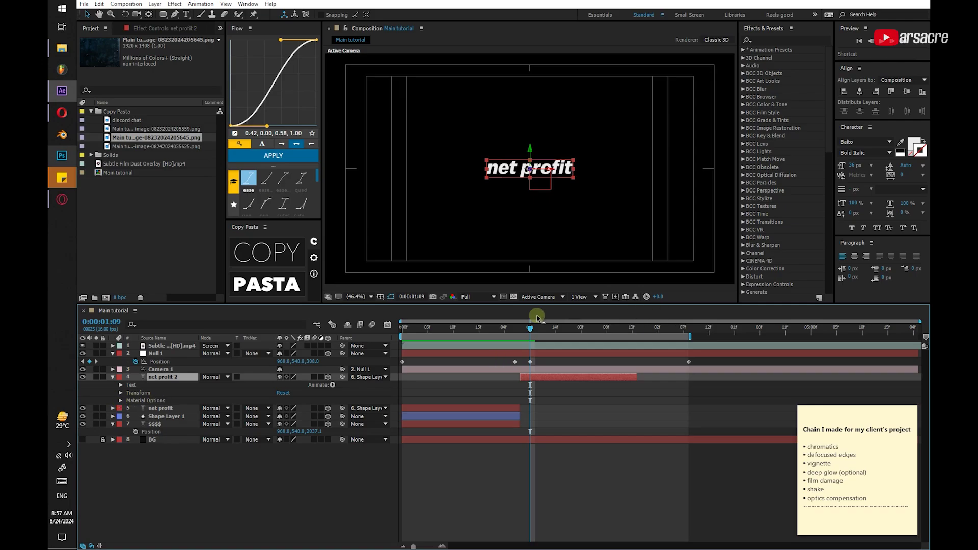
pyautogui.moveTo(576, 331); pyautogui.dragTo(550, 332)
pyautogui.hotkey('ctrl', 't')
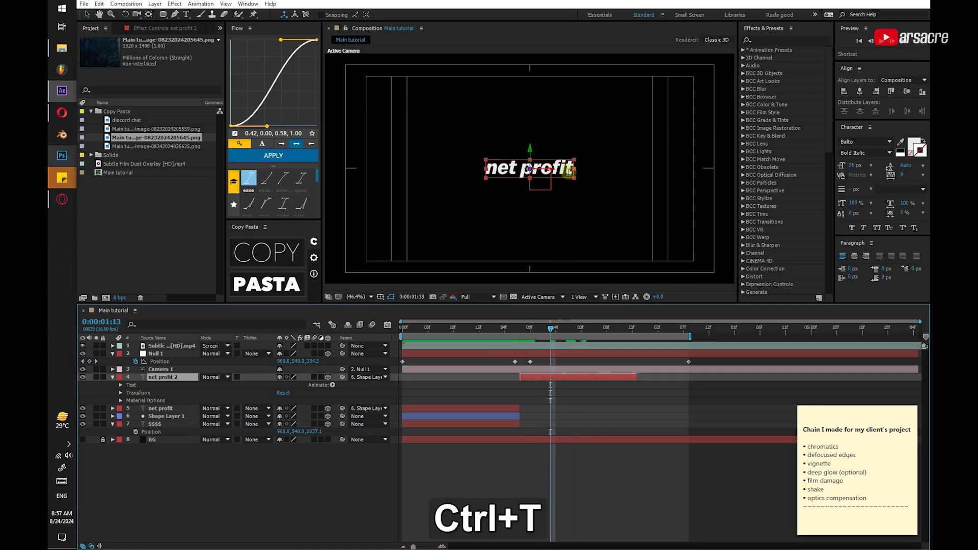
pyautogui.hotkey('ctrl', 'a')
pyautogui.write('let')
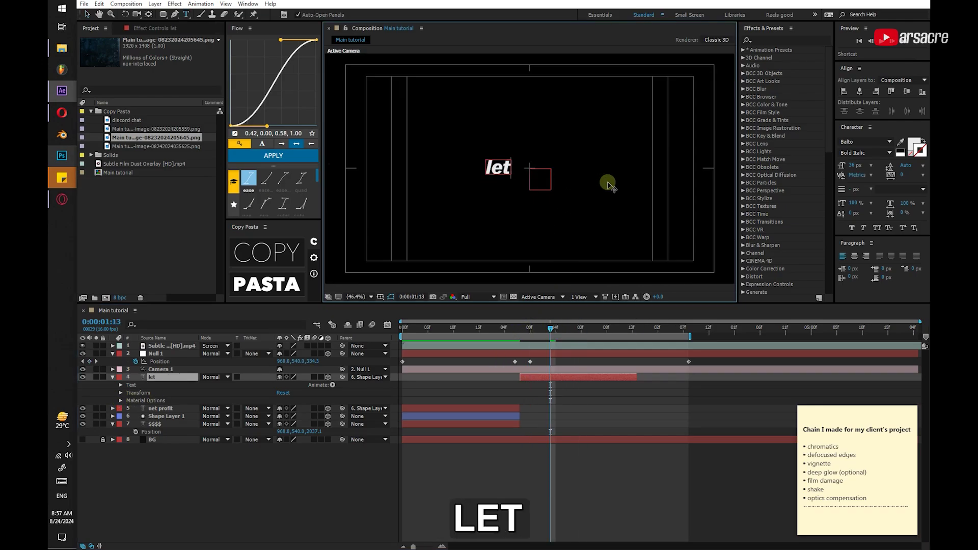
pyautogui.write("'s")
pyautogui.press('Return')
pyautogui.write('break')
pyautogui.press('Return')
pyautogui.write('it down')
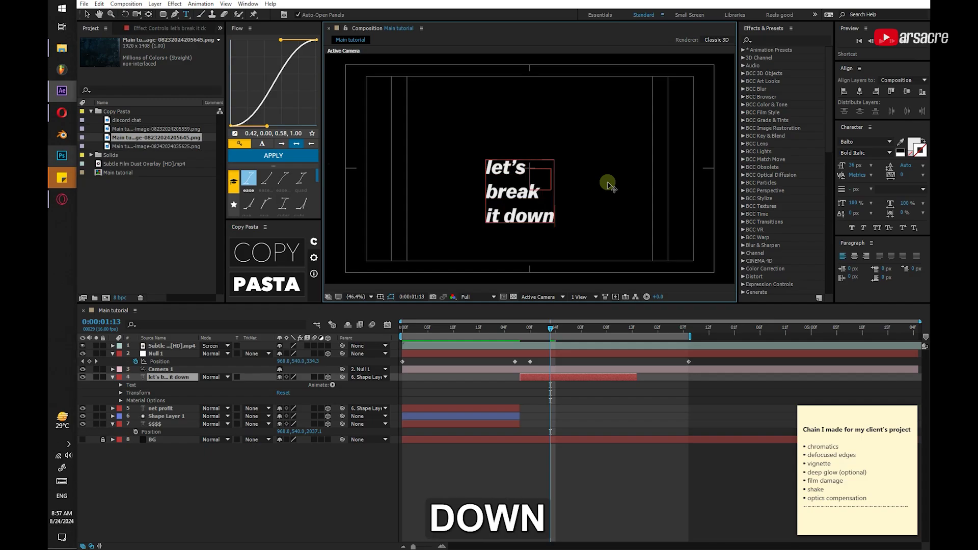
# Enlarge the word "break" to 57.4 px and reduce "let's" to 20.5 px
pyautogui.press('Up')
pyautogui.hotkey('shift', 'Home')
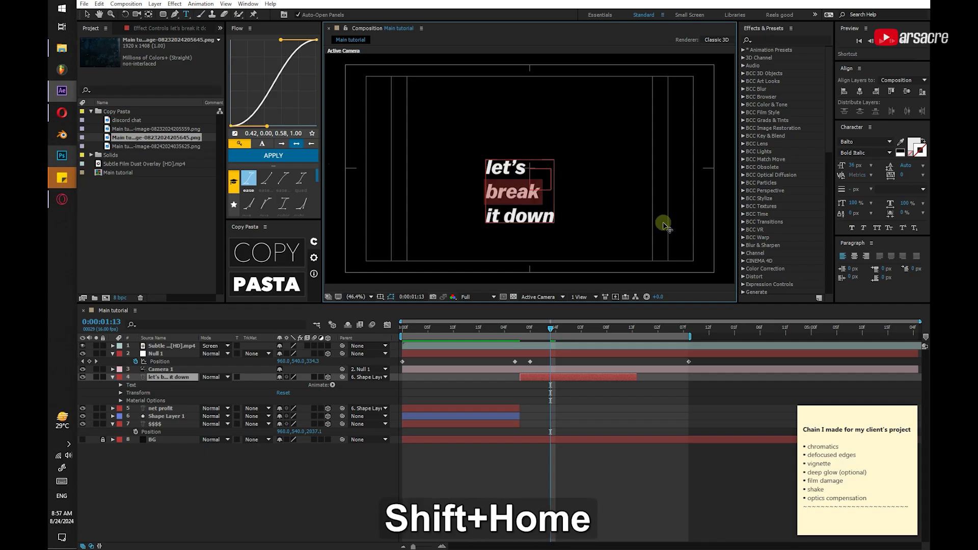
pyautogui.moveTo(853, 167); pyautogui.dragTo(904, 167)
pyautogui.click(532, 164)
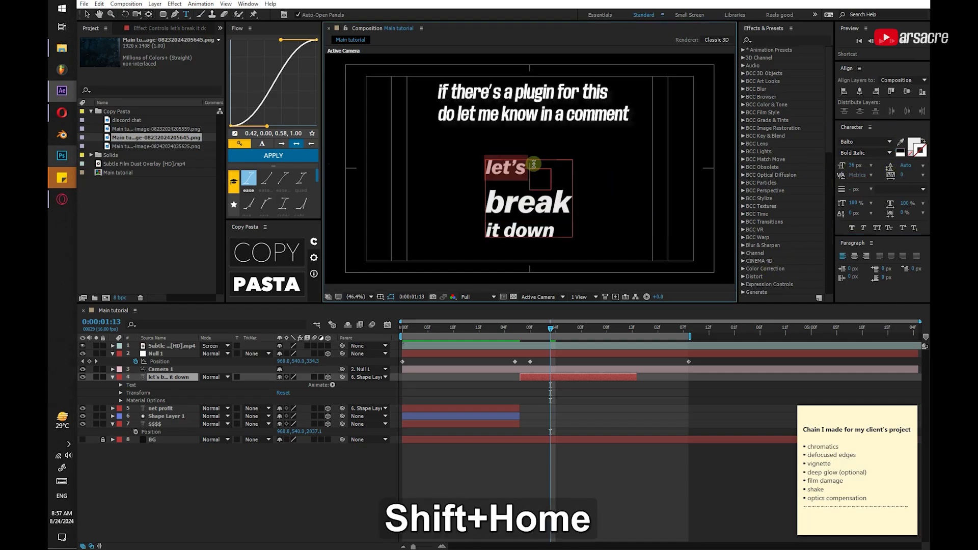
pyautogui.moveTo(853, 165); pyautogui.dragTo(798, 173)
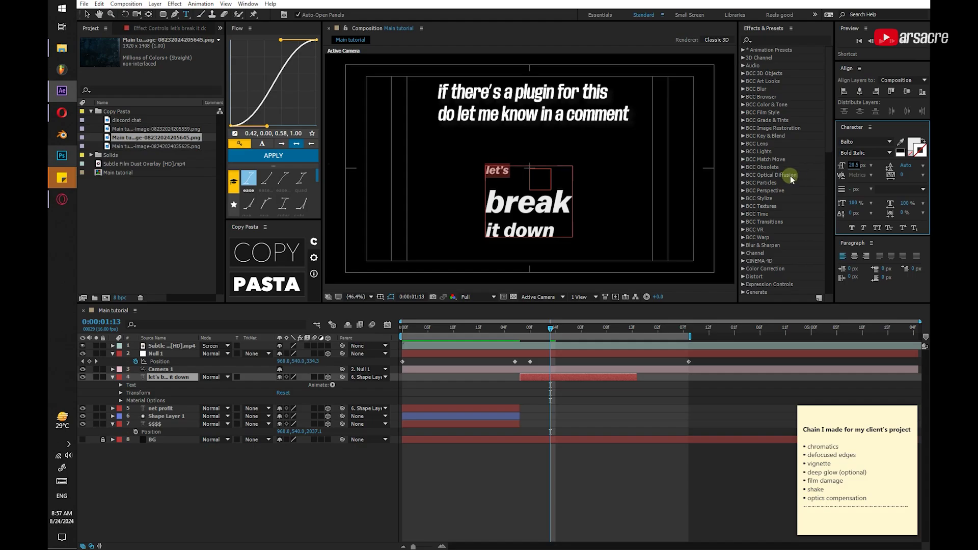
# Adjust the line spacing of "break", indent the last line and make "down" larger than "it"
pyautogui.click(572, 204)
pyautogui.hotkey('shift', 'Home')
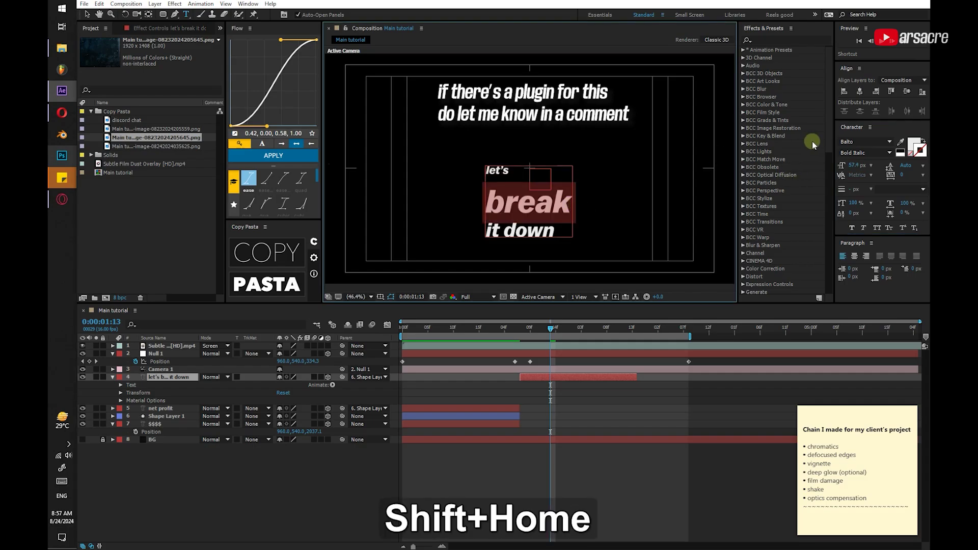
pyautogui.moveTo(905, 166)
pyautogui.mouseDown()
pyautogui.moveTo(894, 166)
pyautogui.moveTo(912, 166)
pyautogui.mouseUp()
pyautogui.moveTo(530, 169); pyautogui.dragTo(544, 122)
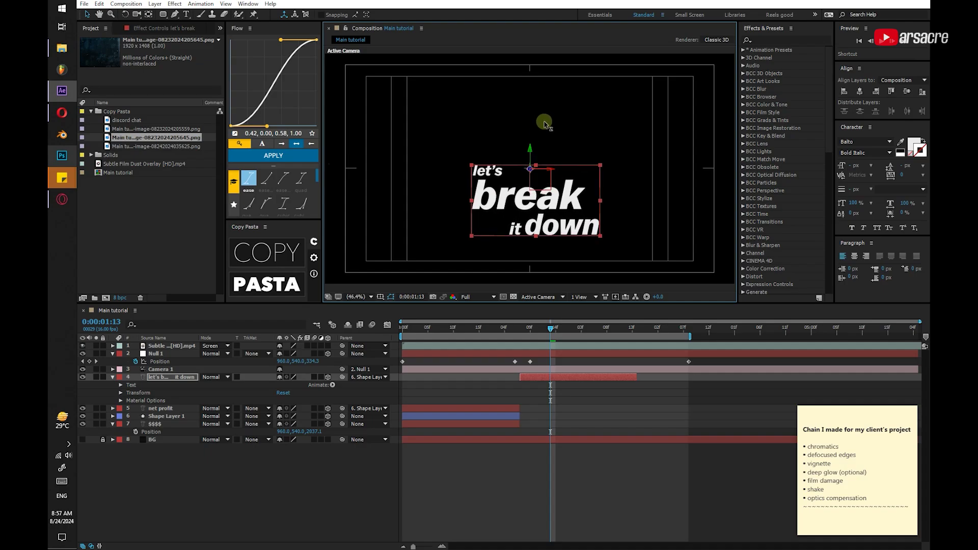
pyautogui.press('w')
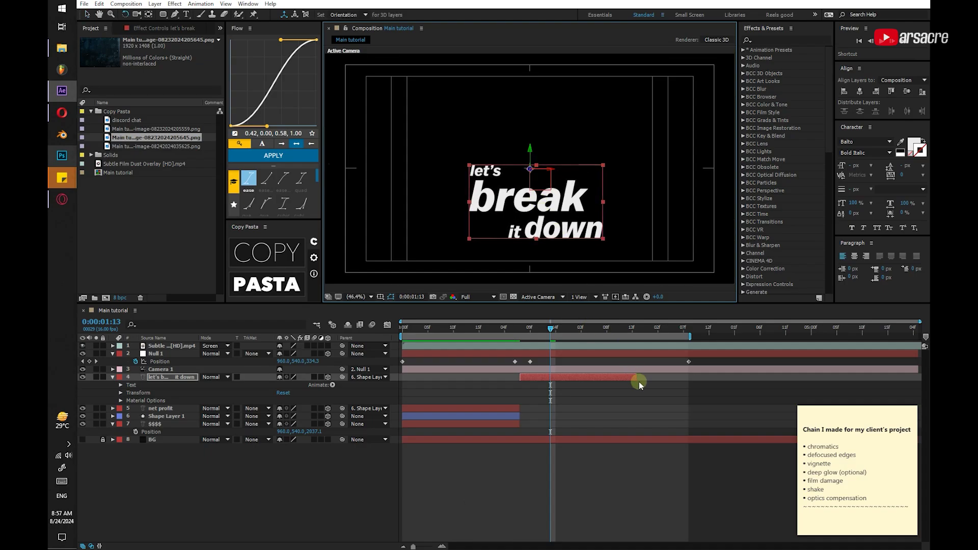
# Extend the "let's break it down" layer to the null's last keyframe and tilt it in 3D at 0:00:03:06
pyautogui.moveTo(637, 378); pyautogui.dragTo(676, 377)
pyautogui.moveTo(661, 329); pyautogui.dragTo(677, 335)
pyautogui.press('w')
pyautogui.moveTo(581, 238); pyautogui.dragTo(568, 225)
pyautogui.press('v')
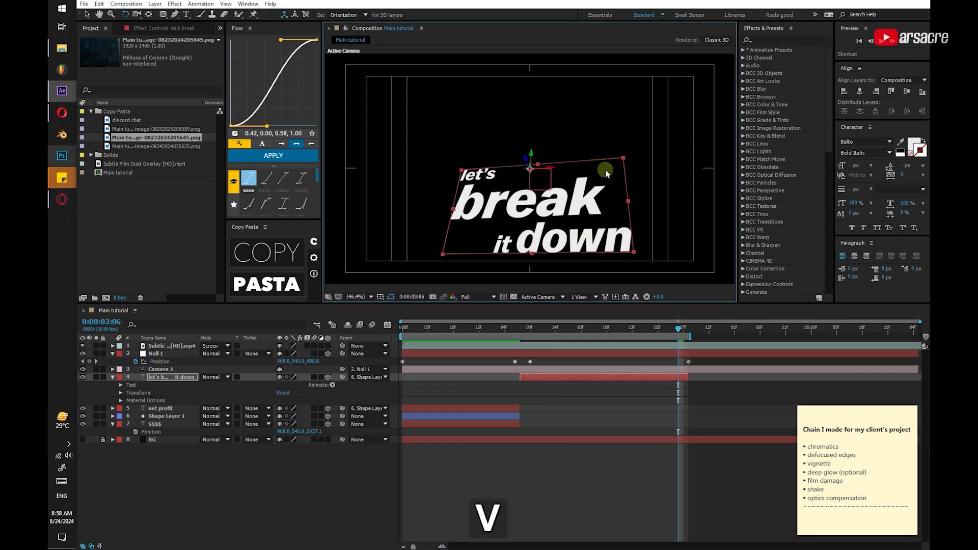
# Shrink the tilted text slightly, centre its anchor point and lower it in the frame
pyautogui.moveTo(631, 250); pyautogui.dragTo(615, 232)
pyautogui.hotkey('ctrl', 'alt', 'Home')
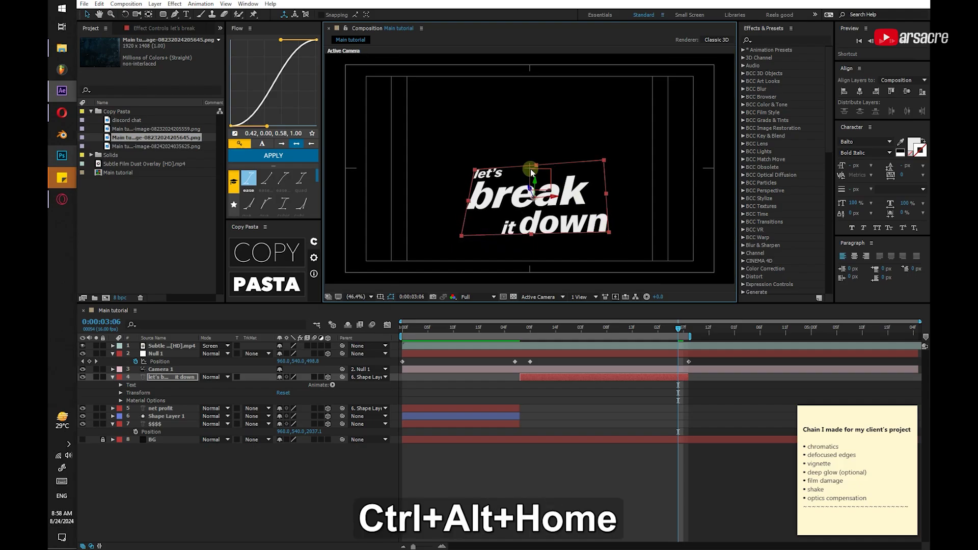
pyautogui.moveTo(535, 184); pyautogui.dragTo(535, 192)
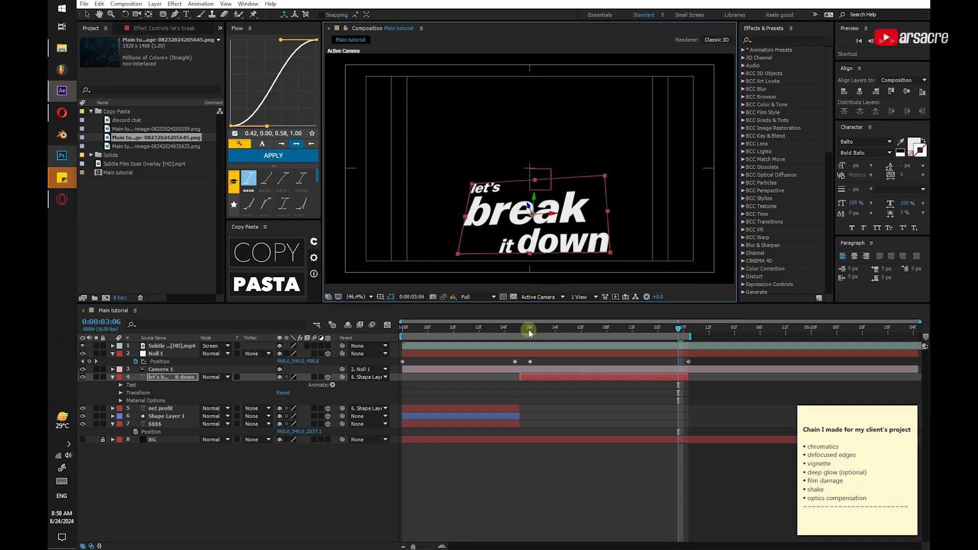
# Shift the null's two middle Position keyframes earlier, the second at 0:00:01:07, and preview the transition to the second text
pyautogui.click(495, 329)
pyautogui.press('space')
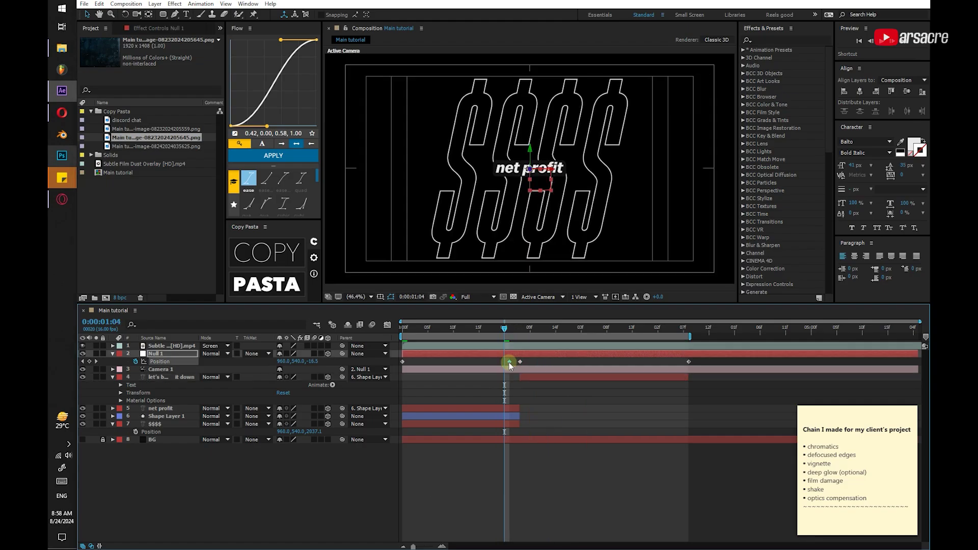
pyautogui.press('space')
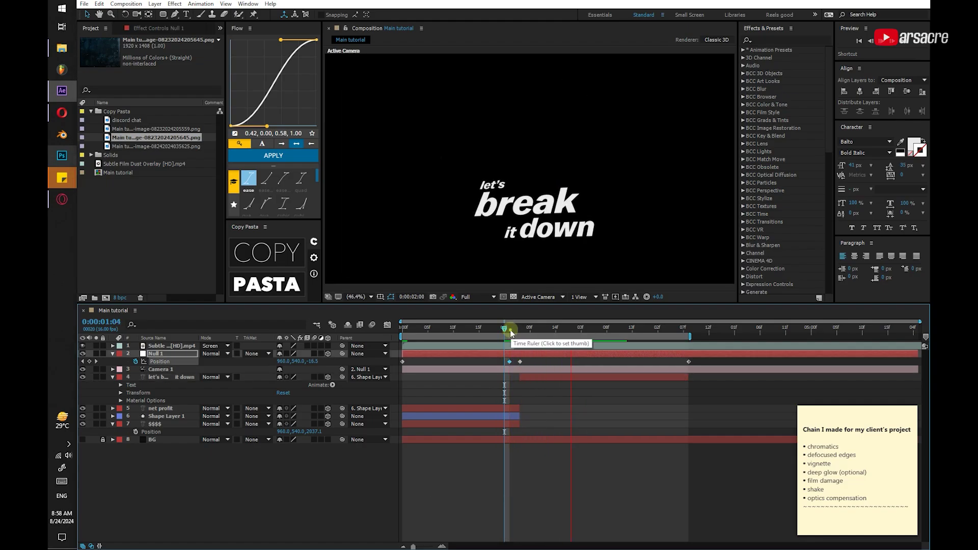
pyautogui.press('space')
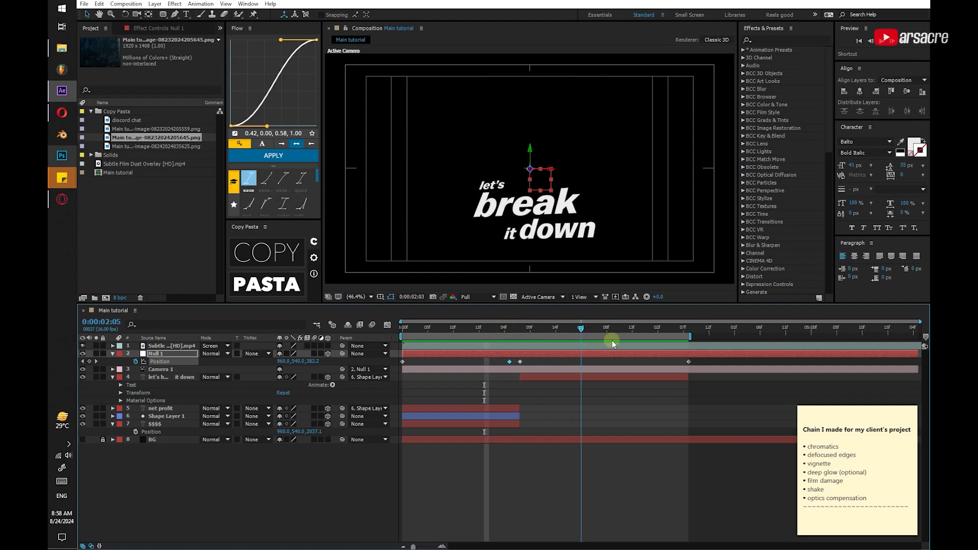
# Add the calculator image from the Copy Pasta folder to the timeline directly above Null 1
pyautogui.click(143, 147)
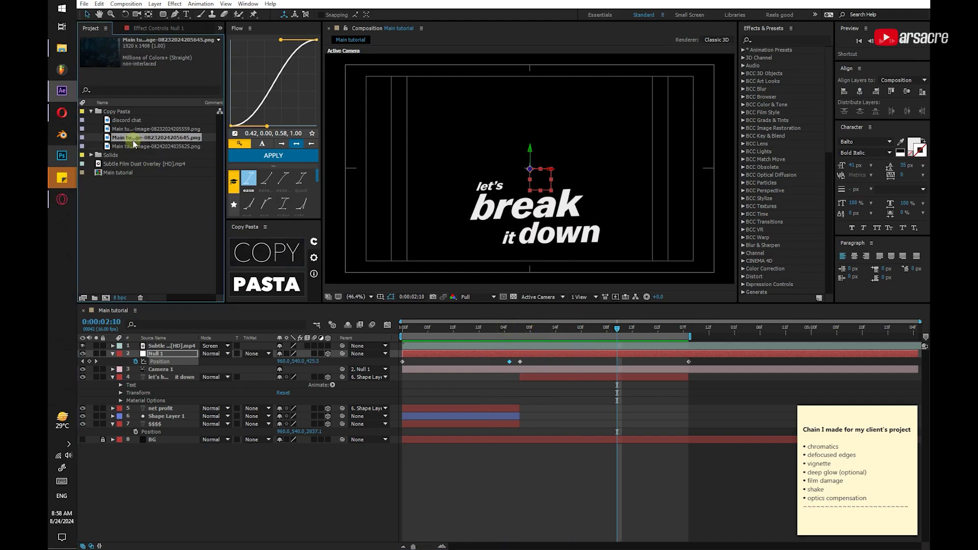
pyautogui.click(115, 148)
pyautogui.moveTo(164, 332); pyautogui.dragTo(554, 360)
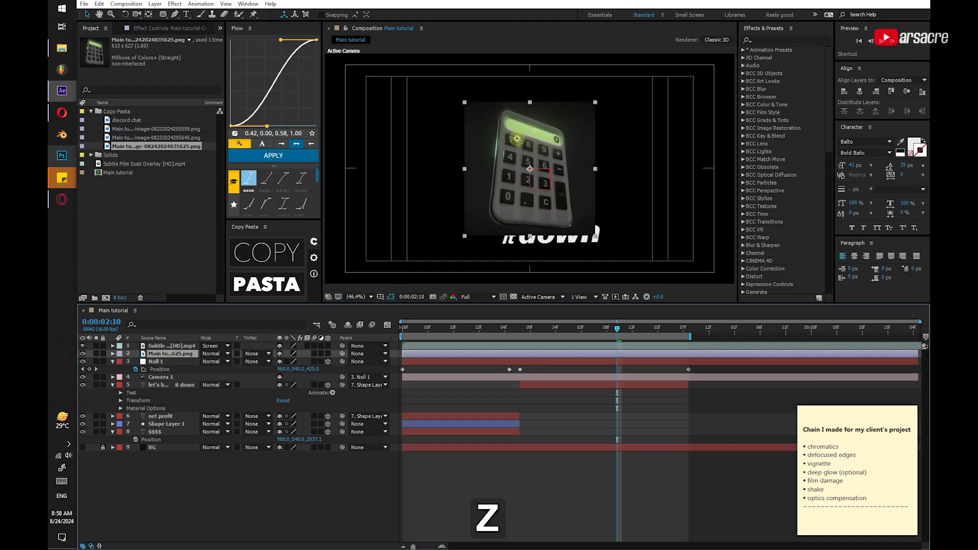
# Draw a curved Pen tool mask around the calculator's outline to cut away the image background
pyautogui.click(517, 139)
pyautogui.press('space')
pyautogui.press('z')
pyautogui.moveTo(552, 186); pyautogui.dragTo(531, 125)
pyautogui.click(531, 146)
pyautogui.press('space')
pyautogui.moveTo(554, 304); pyautogui.dragTo(554, 339)
pyautogui.press('g')
pyautogui.click(581, 314)
pyautogui.click(451, 303)
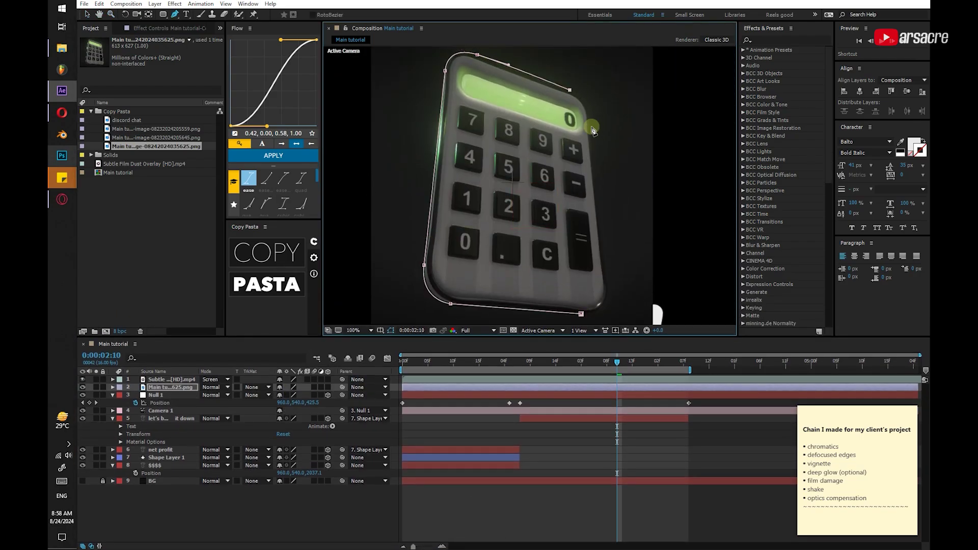
pyautogui.keyDown('alt'); pyautogui.click(567, 88); pyautogui.keyUp('alt')
pyautogui.moveTo(608, 289); pyautogui.dragTo(606, 305)
pyautogui.click(581, 313)
# Move the calculator layer below Camera 1, make it 3D and check it against the camera move
pyautogui.hotkey('ctrl', '[')
pyautogui.hotkey('ctrl', '[')
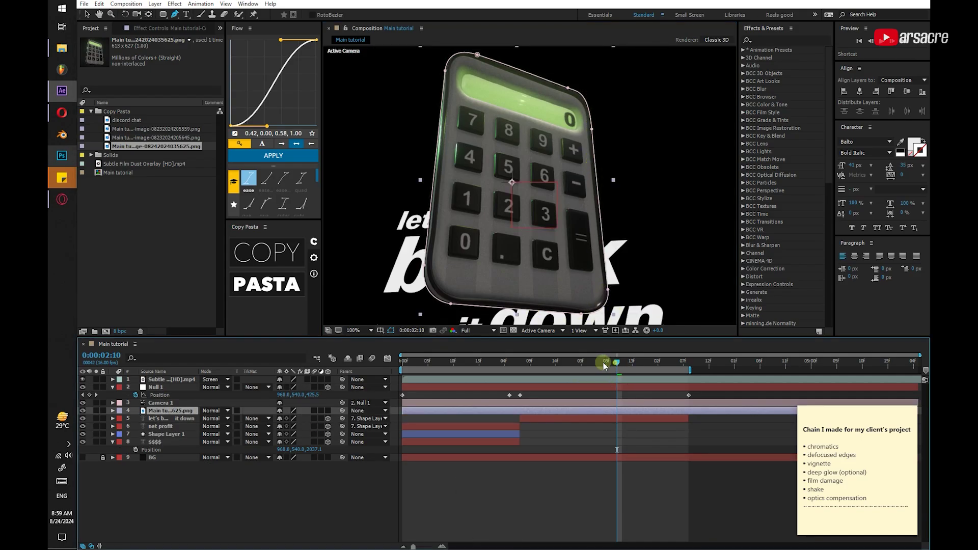
pyautogui.moveTo(603, 362); pyautogui.dragTo(703, 397)
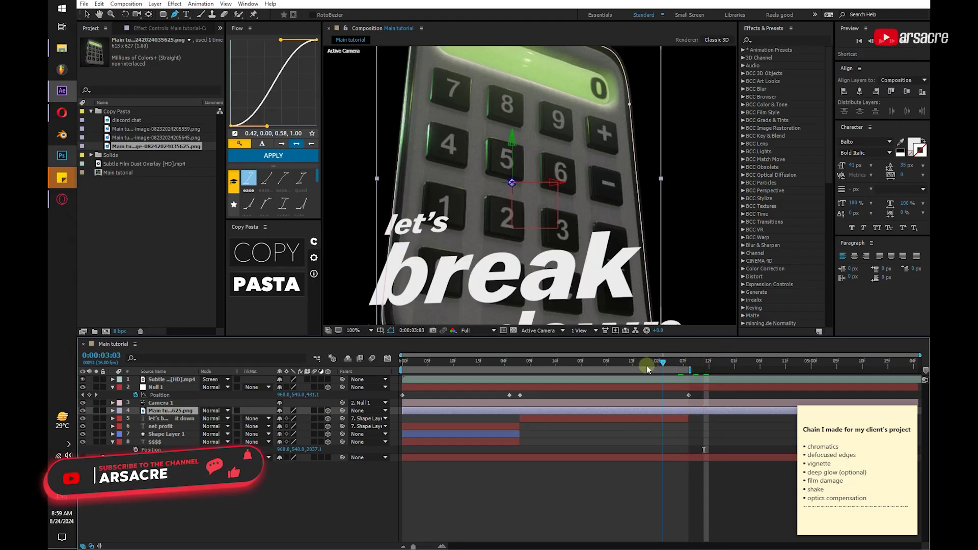
pyautogui.moveTo(647, 366); pyautogui.dragTo(632, 362)
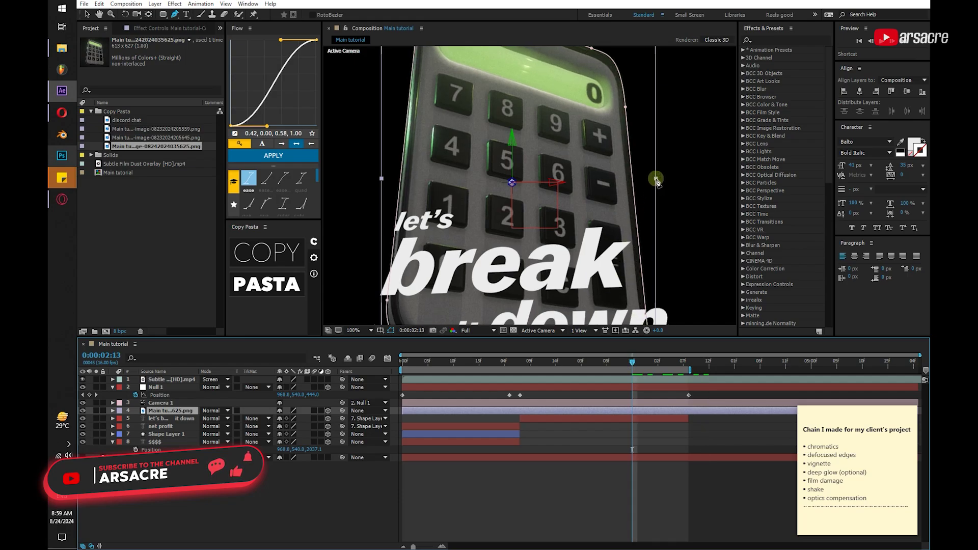
# Scale the calculator down to about half its size at 0:00:02:13 and preview the scene
pyautogui.press('v')
pyautogui.moveTo(656, 180); pyautogui.dragTo(579, 203)
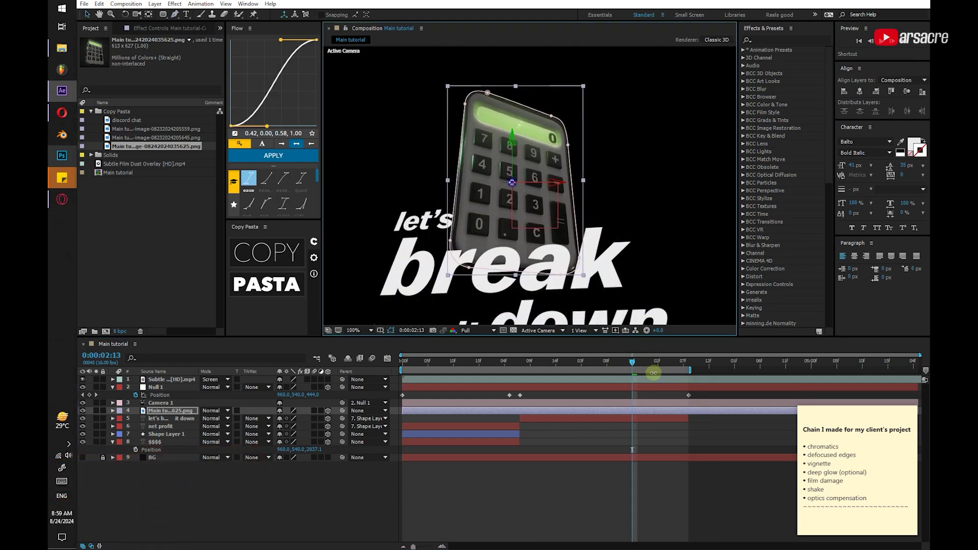
pyautogui.click(489, 362)
pyautogui.press('space')
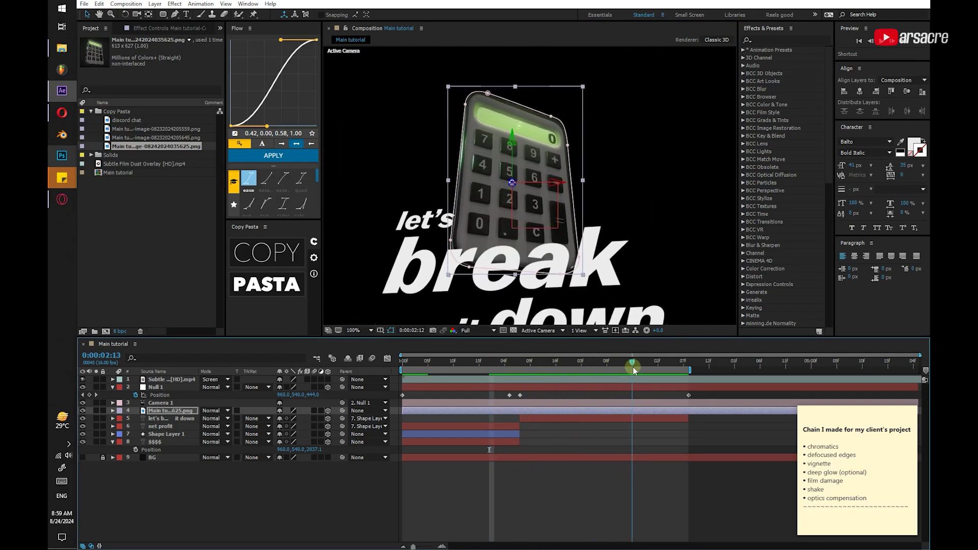
# Duplicate the "let's break it down" layer and replace the copy's text with "#345,456,44.00"
pyautogui.click(576, 421)
pyautogui.hotkey('ctrl', 'd')
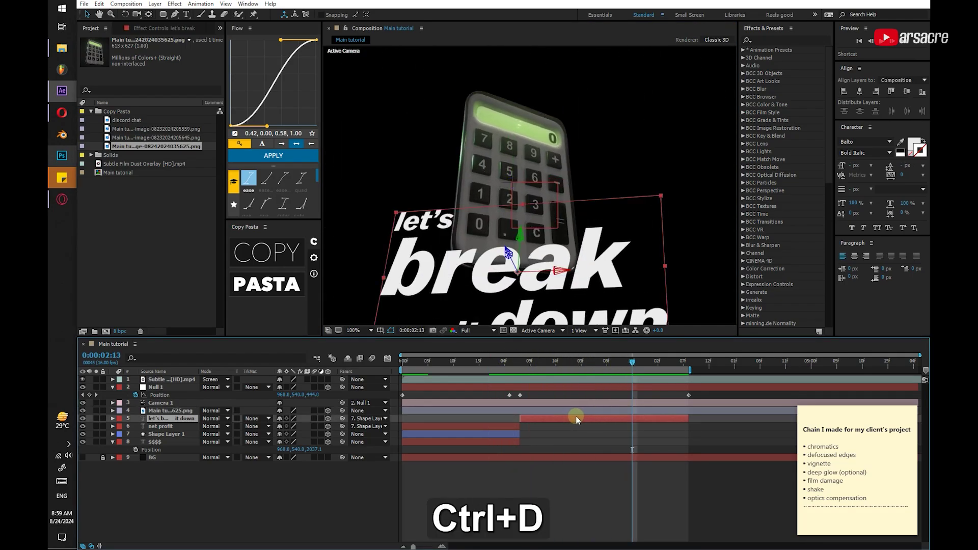
pyautogui.doubleClick(572, 419)
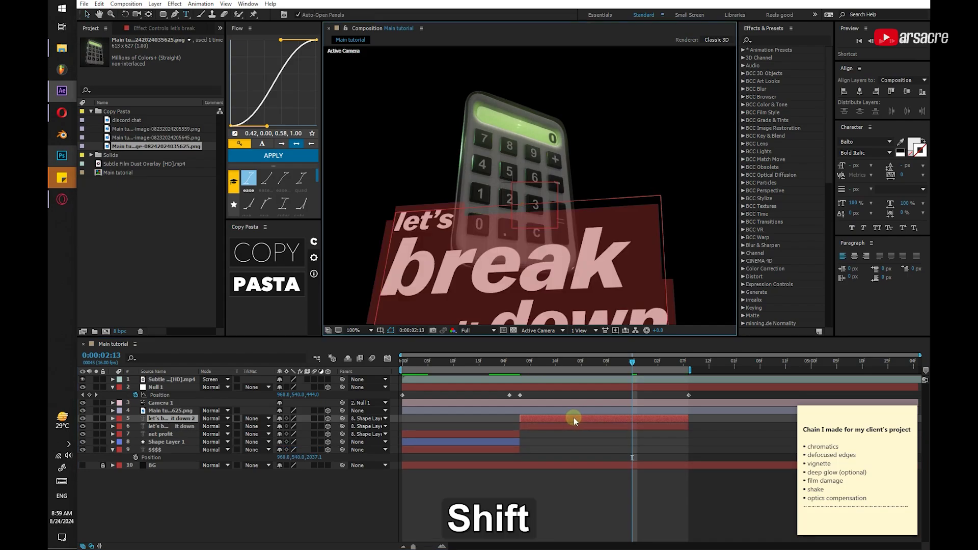
pyautogui.write('$32342342,')
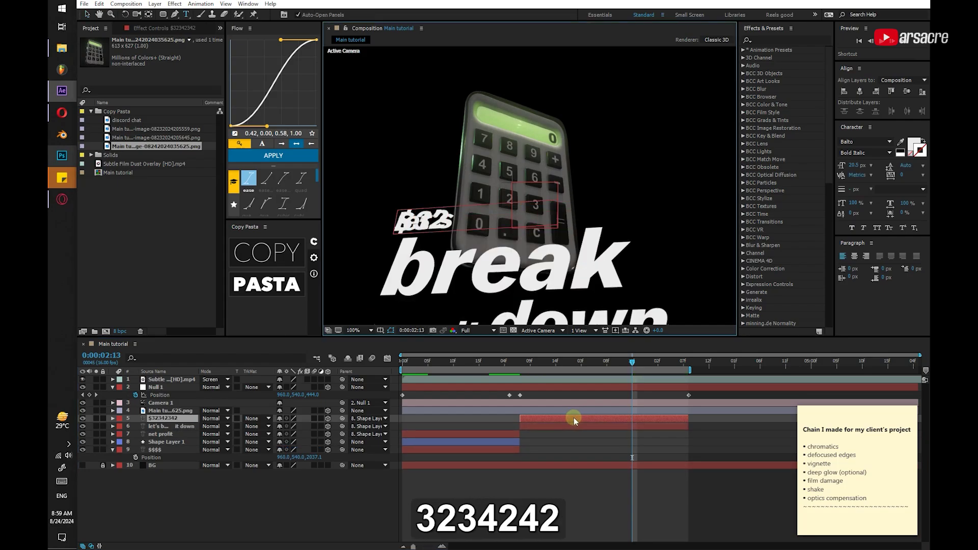
pyautogui.press('BackSpace')
pyautogui.press('BackSpace')
pyautogui.press('BackSpace')
pyautogui.press('BackSpace')
pyautogui.press('BackSpace')
pyautogui.press('BackSpace')
pyautogui.press('BackSpace')
pyautogui.press('BackSpace')
pyautogui.press('BackSpace')
pyautogui.write('345,456')
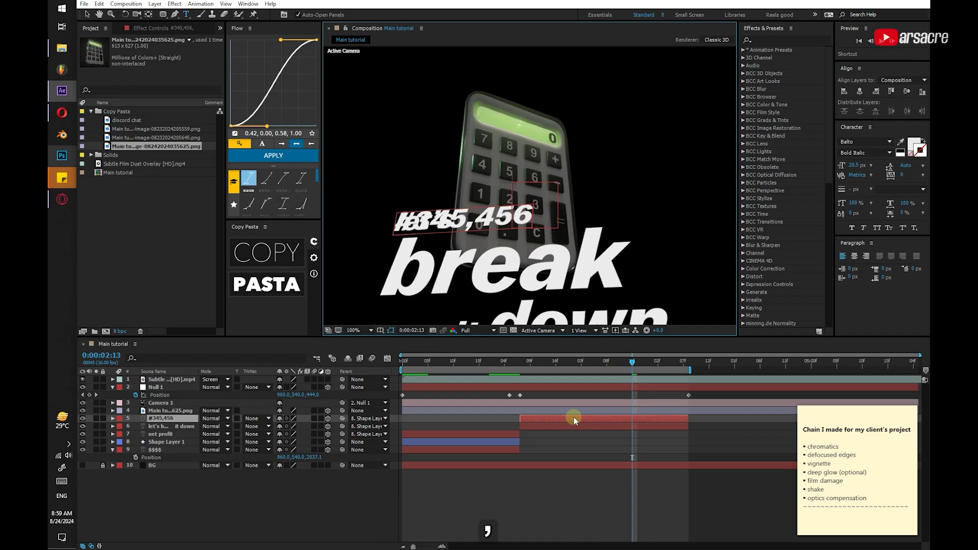
pyautogui.write(',44.00')
# Colour the number text red with ff0000 and view it at 0:00:03:02
pyautogui.click(412, 419)
pyautogui.click(913, 146)
pyautogui.write('ff0000')
pyautogui.press('Return')
pyautogui.click(623, 419)
pyautogui.click(657, 362)
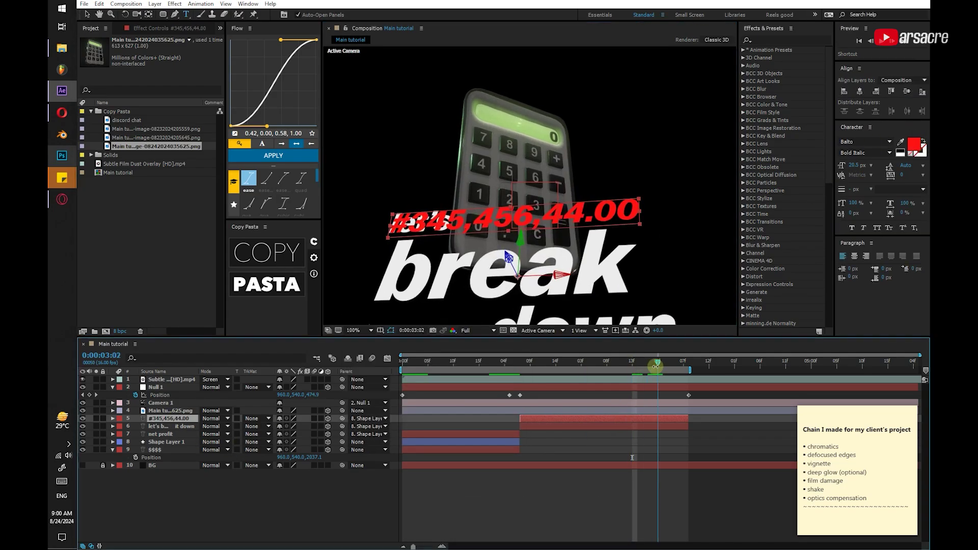
# Copy the calculator layer's Transform properties and paste them onto the number text layer
pyautogui.click(154, 426)
pyautogui.click(129, 411)
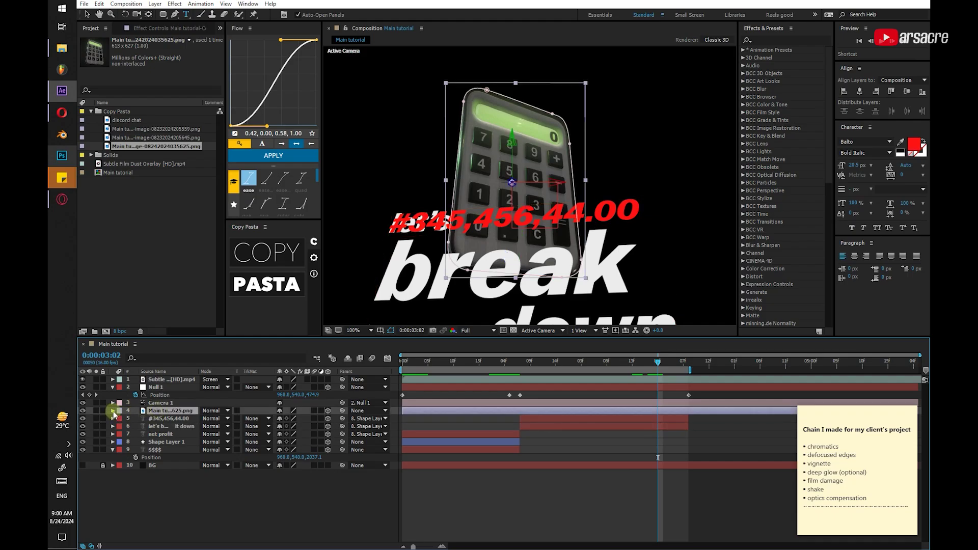
pyautogui.click(112, 411)
pyautogui.click(137, 426)
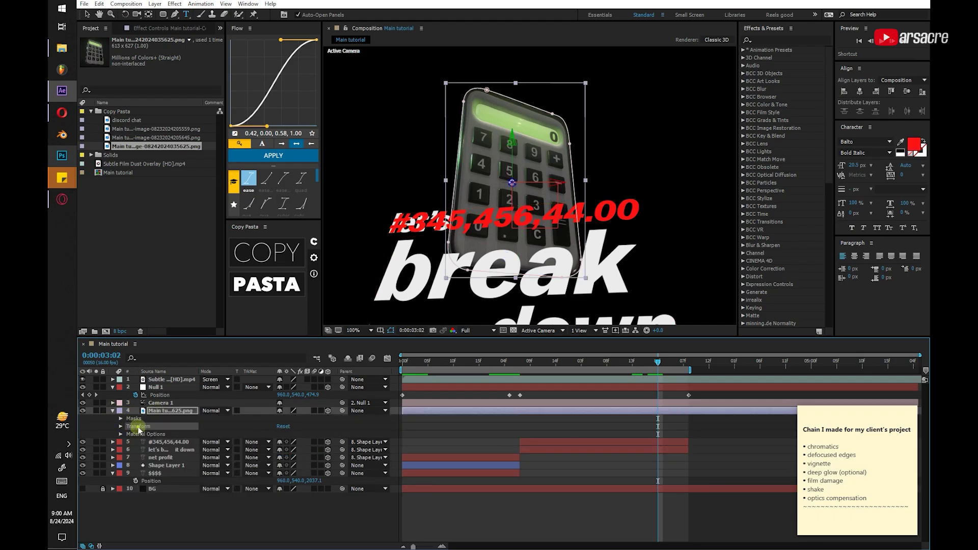
pyautogui.hotkey('ctrl', 'c')
pyautogui.click(154, 442)
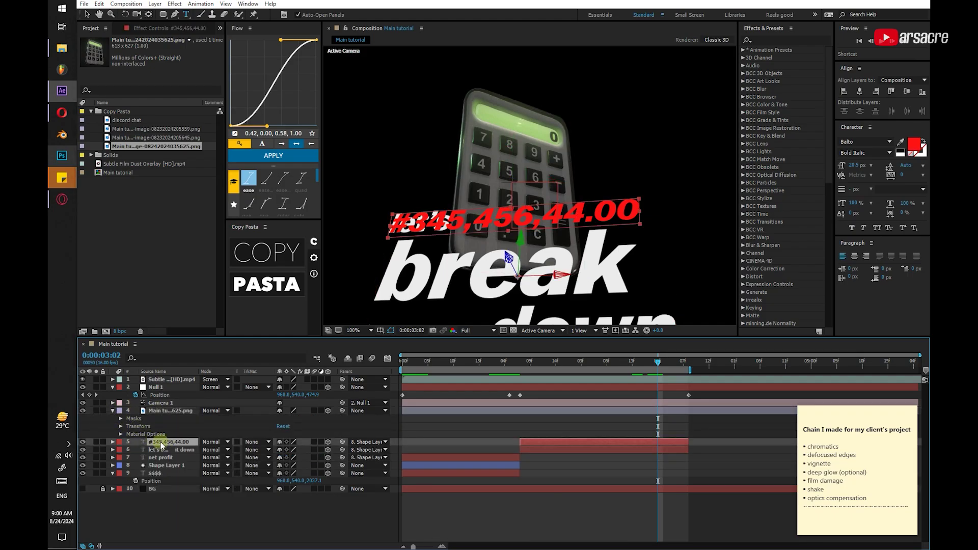
pyautogui.click(113, 441)
pyautogui.hotkey('ctrl', 'v')
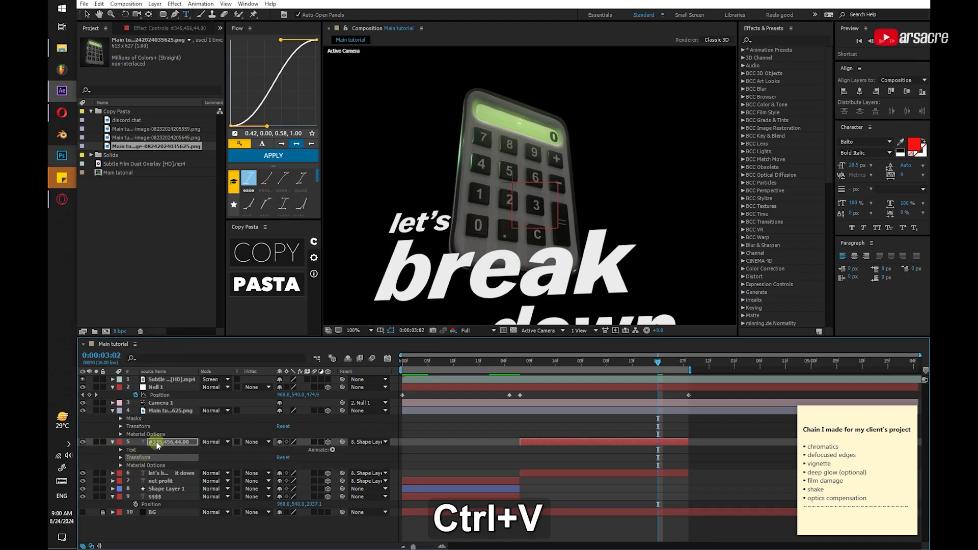
# Remove the number text layer's parent and reapply the calculator's copied Transform properties to it
pyautogui.click(113, 441)
pyautogui.click(103, 411)
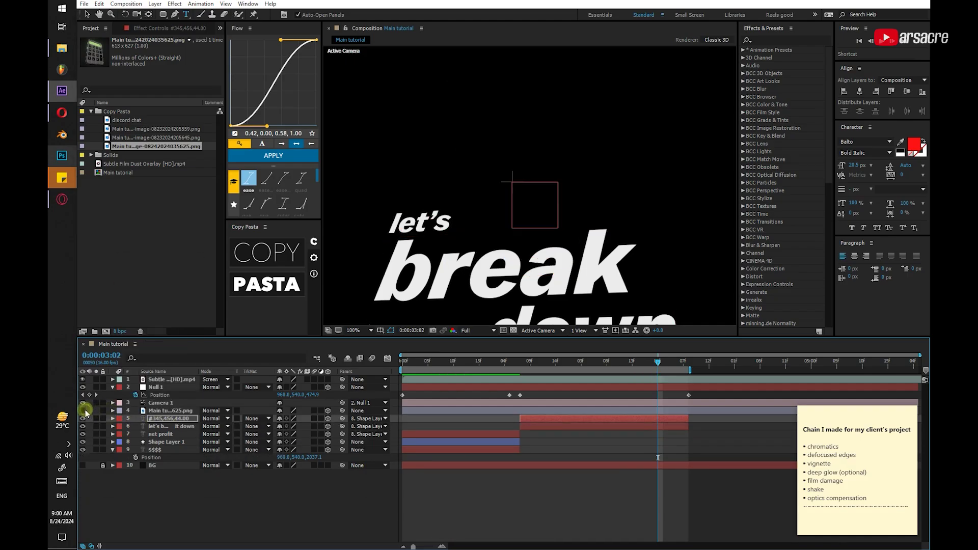
pyautogui.click(174, 422)
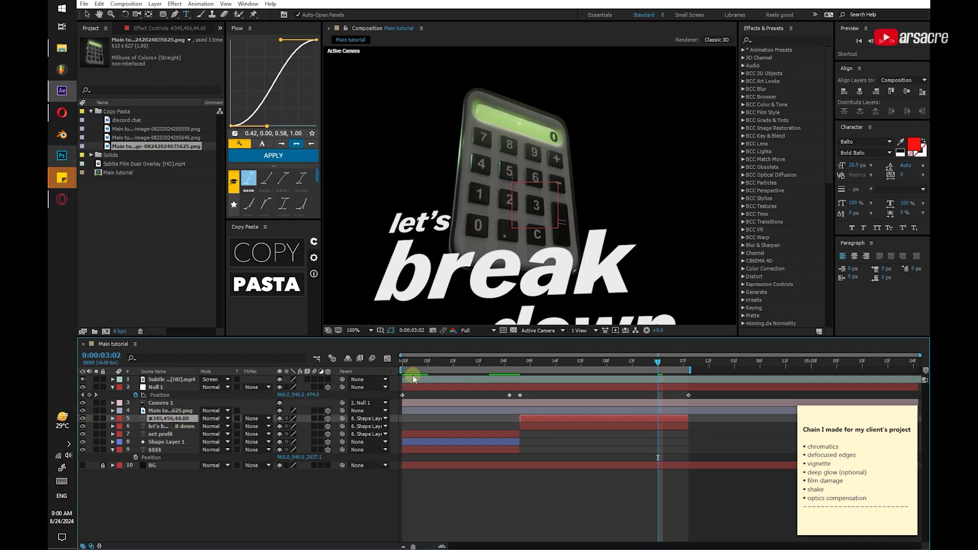
pyautogui.click(362, 418)
pyautogui.click(366, 429)
pyautogui.click(113, 419)
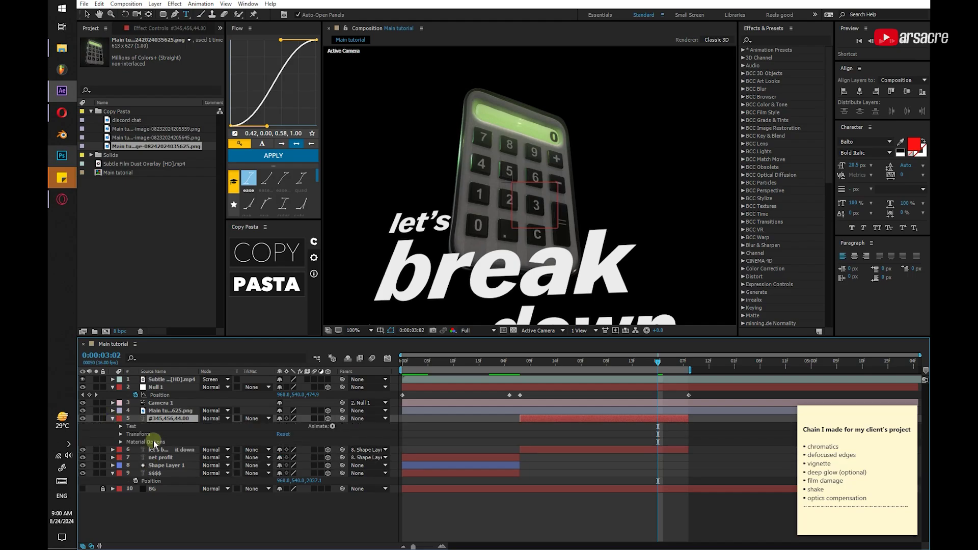
pyautogui.hotkey('ctrl', 'v')
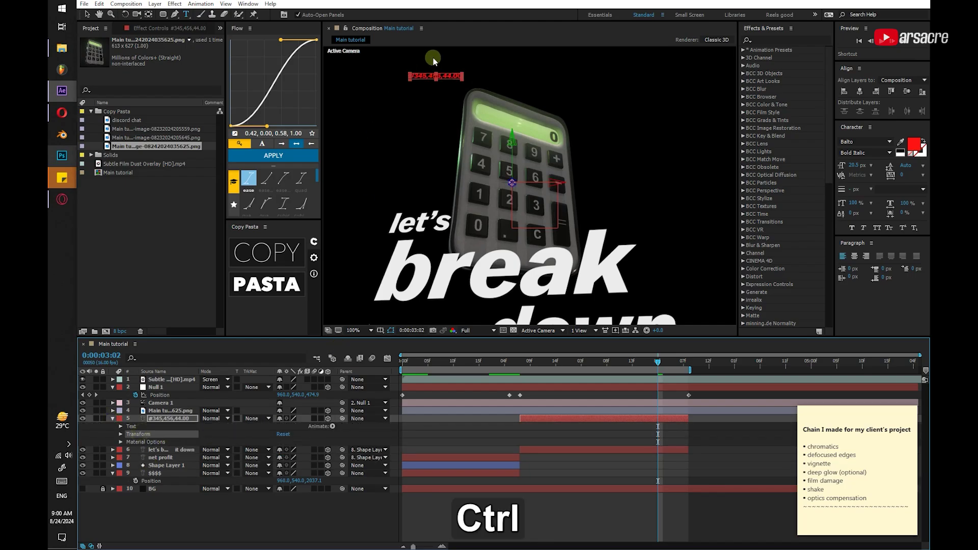
# Center the number text's anchor point in the layer and move the text above the calculator
pyautogui.hotkey('ctrl', 'alt', 'Home')
pyautogui.press('v')
pyautogui.moveTo(483, 77); pyautogui.dragTo(561, 95)
pyautogui.press('space')
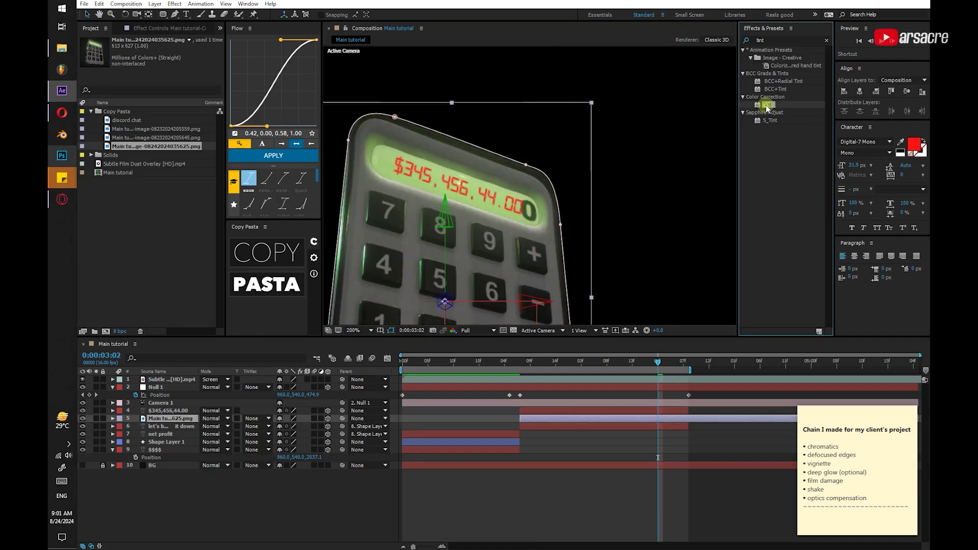
# Apply a Tint effect to the calculator layer and set Map White To to 646464
pyautogui.doubleClick(766, 106)
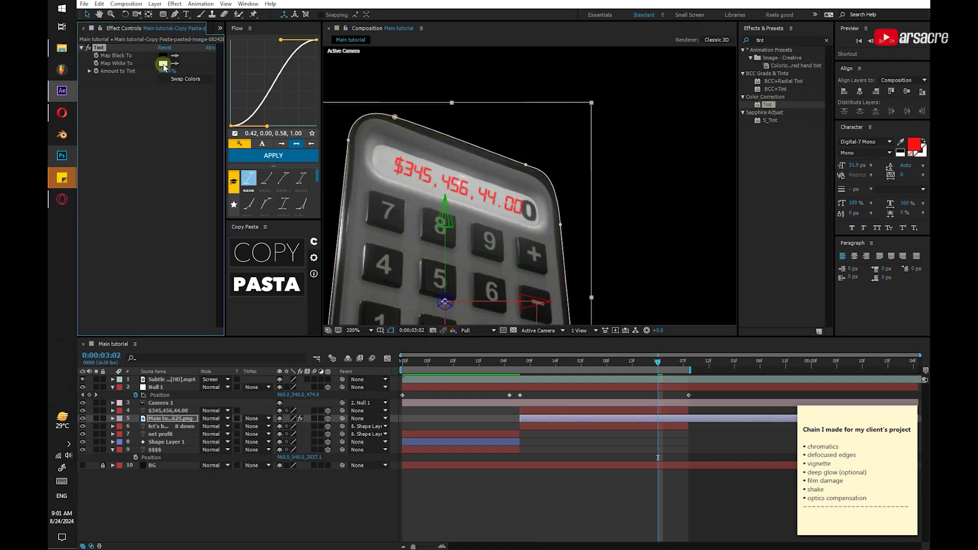
pyautogui.click(163, 63)
pyautogui.moveTo(379, 381); pyautogui.dragTo(337, 392)
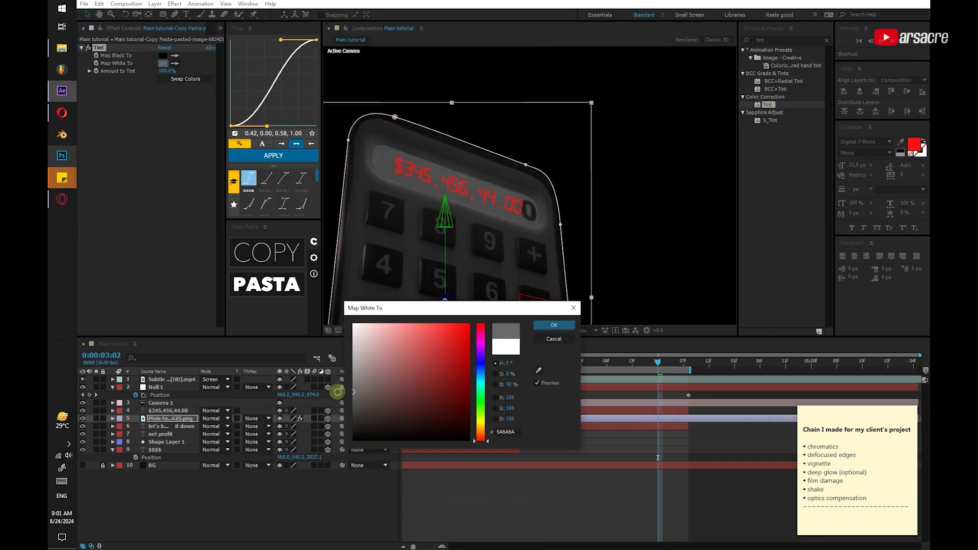
pyautogui.click(542, 325)
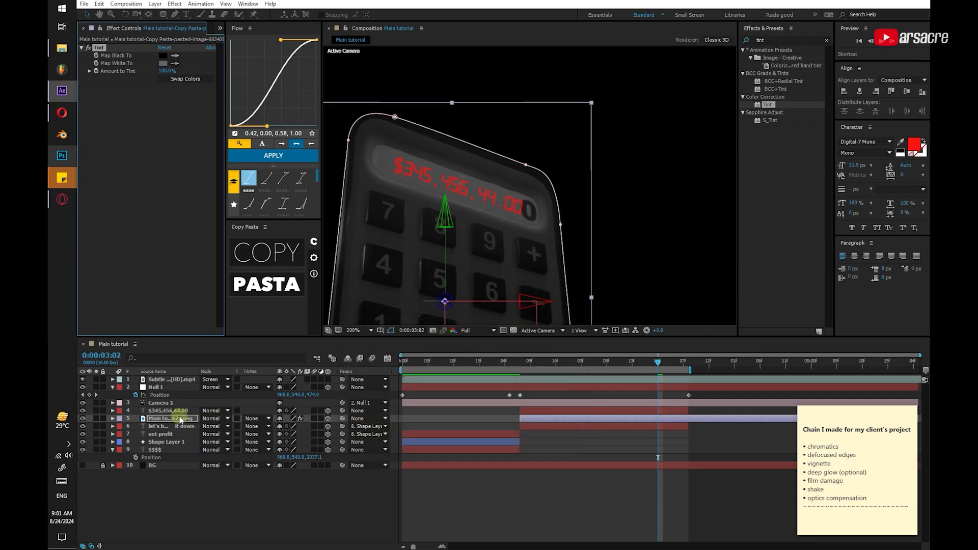
# Solo the calculator layer and draw a pen mask around the 0 on its display
pyautogui.click(96, 418)
pyautogui.press('z')
pyautogui.click(526, 210)
pyautogui.click(526, 210)
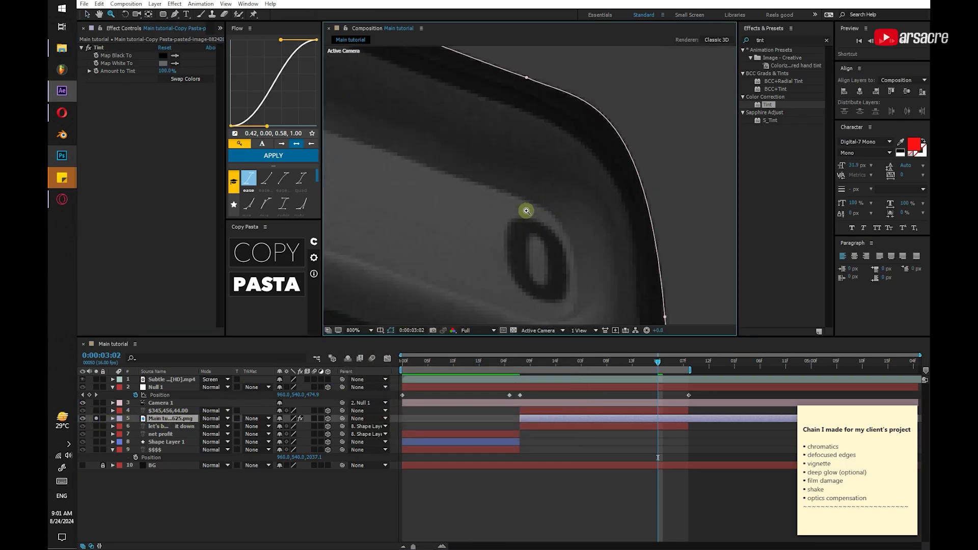
pyautogui.press('g')
pyautogui.moveTo(496, 224); pyautogui.dragTo(497, 295)
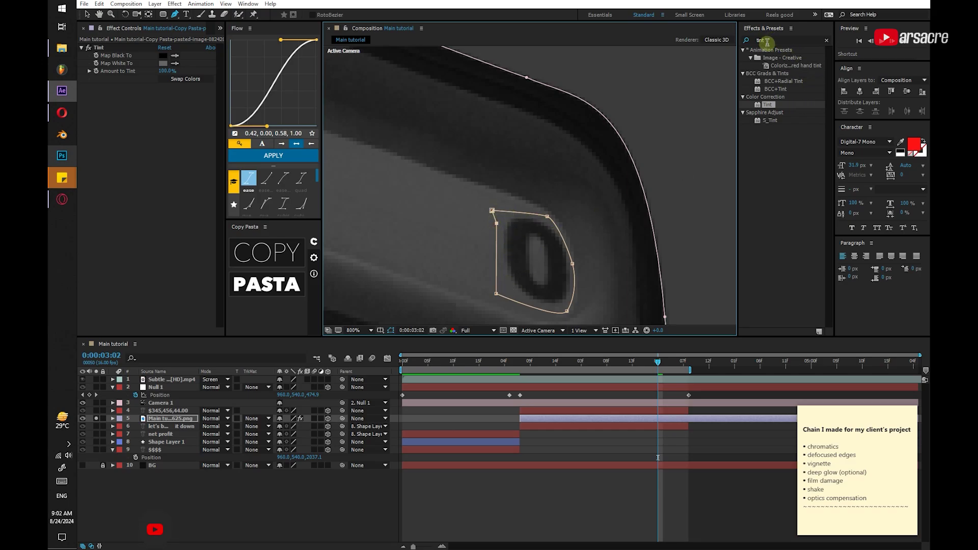
# Apply a Fill effect to the calculator layer and set its Fill Mask to Mask 2
pyautogui.moveTo(768, 40); pyautogui.dragTo(659, 40)
pyautogui.write('f')
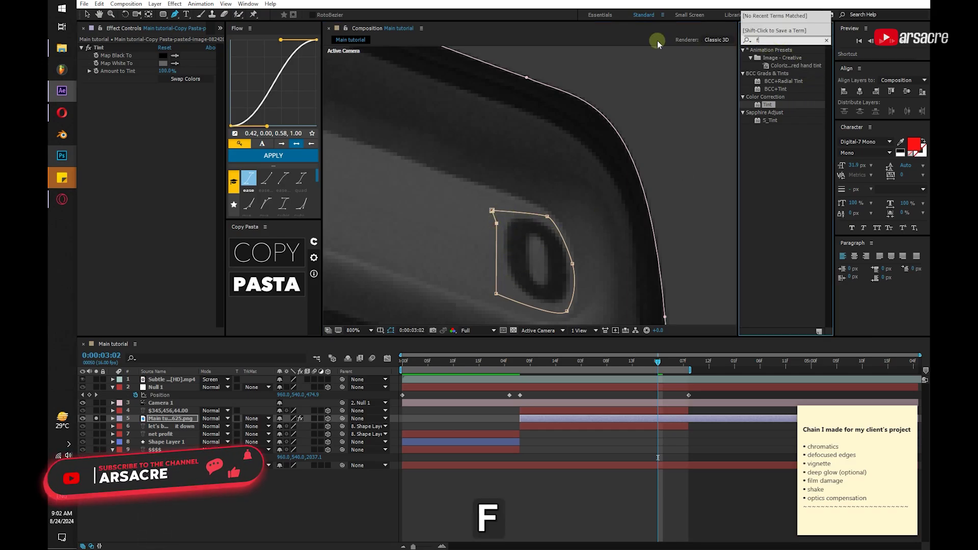
pyautogui.write('ill')
pyautogui.moveTo(766, 96); pyautogui.dragTo(163, 152)
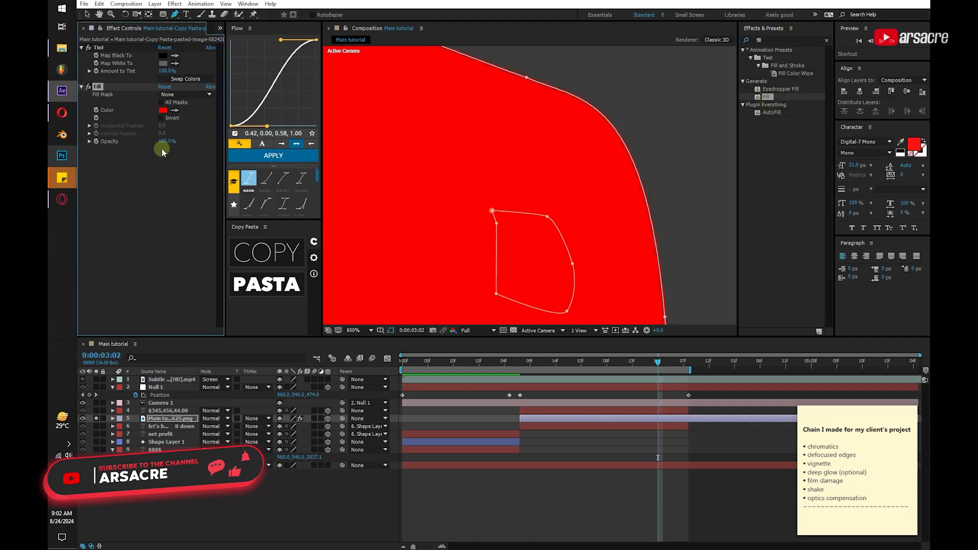
pyautogui.click(171, 95)
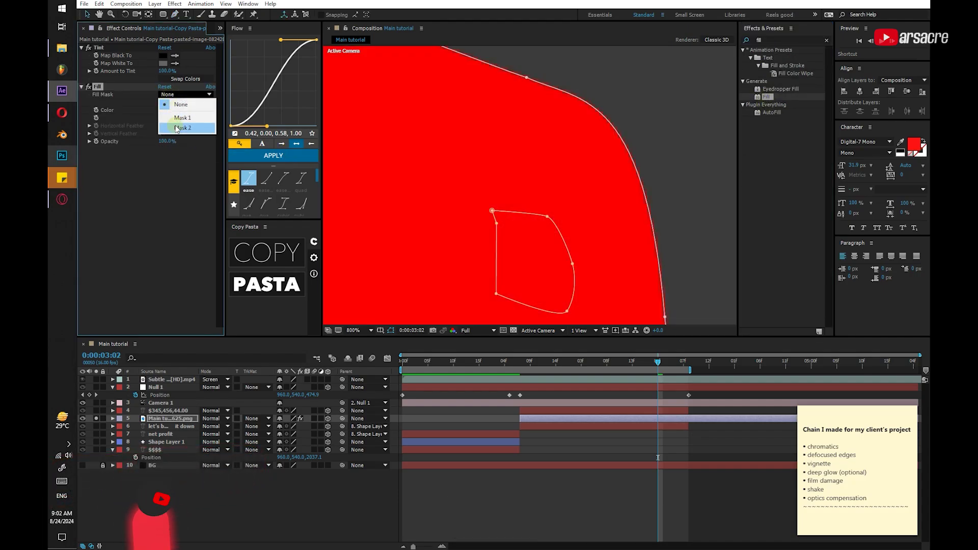
pyautogui.click(176, 94)
pyautogui.click(171, 127)
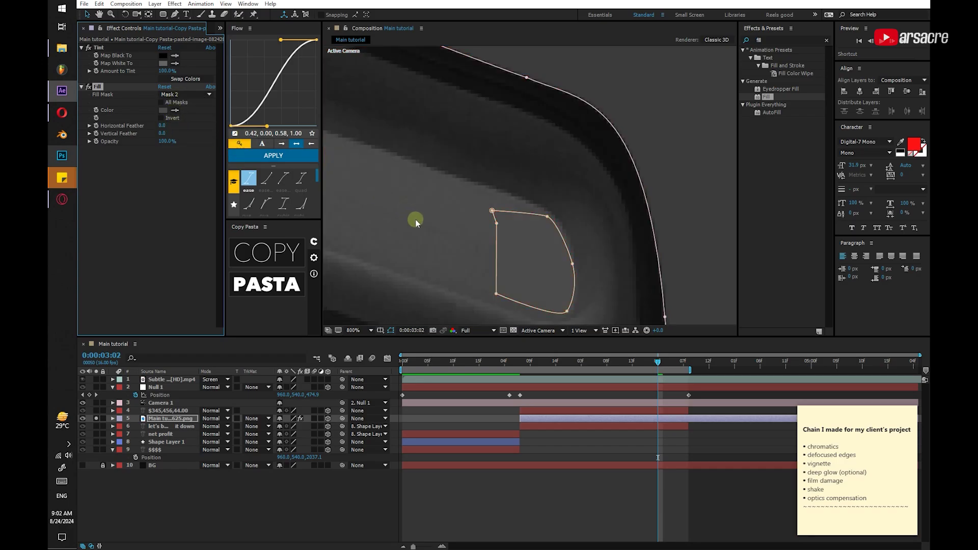
# Redraw the Fill mask so its rounded outline covers the calculator's whole display
pyautogui.press('Delete')
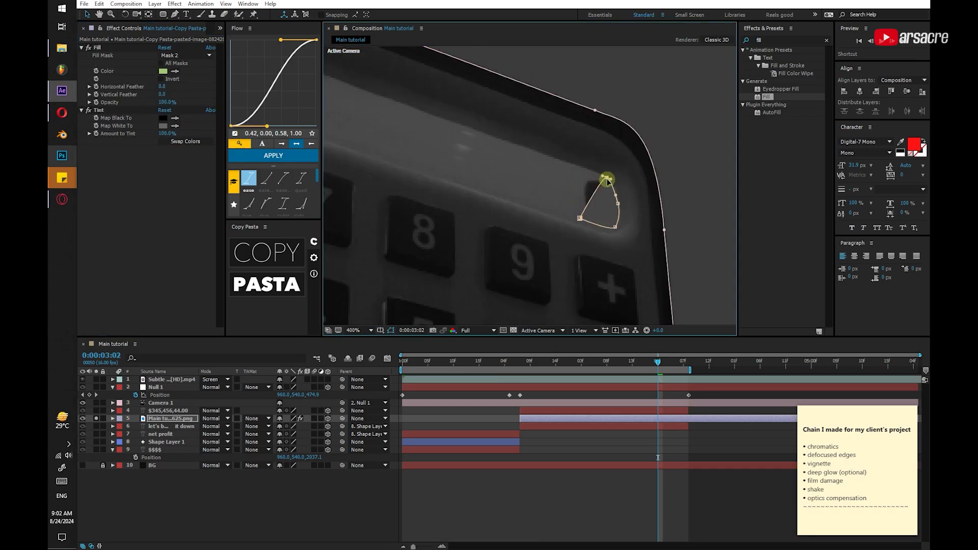
pyautogui.press('space')
pyautogui.moveTo(382, 178); pyautogui.dragTo(593, 222)
pyautogui.press('g')
pyautogui.click(625, 227)
pyautogui.press('alt')
pyautogui.moveTo(586, 158); pyautogui.dragTo(611, 160)
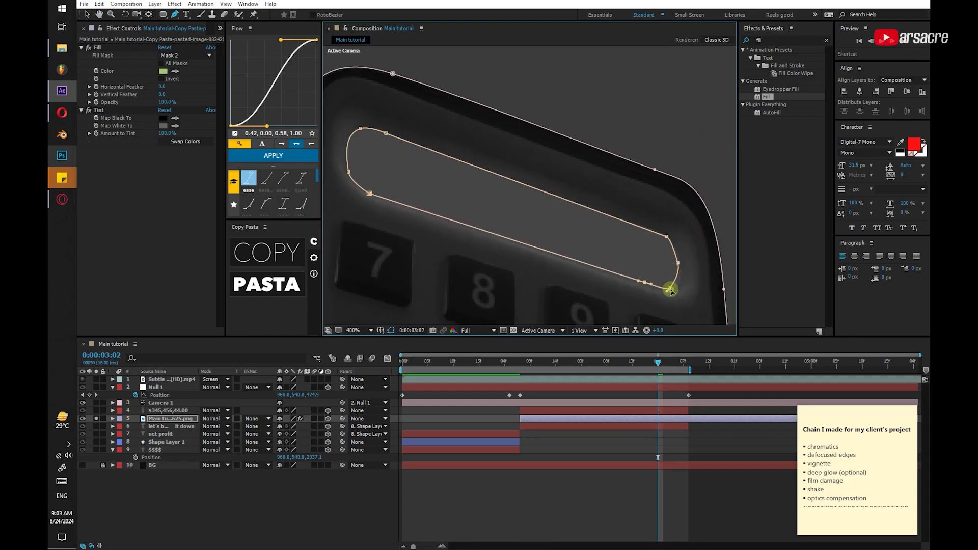
pyautogui.press('alt')
pyautogui.moveTo(673, 288)
pyautogui.mouseDown()
pyautogui.moveTo(677, 272)
pyautogui.moveTo(682, 288)
pyautogui.mouseUp()
# Change the Fill effect's color to a dark grey-green, 63695D
pyautogui.click(163, 125)
pyautogui.press('Escape')
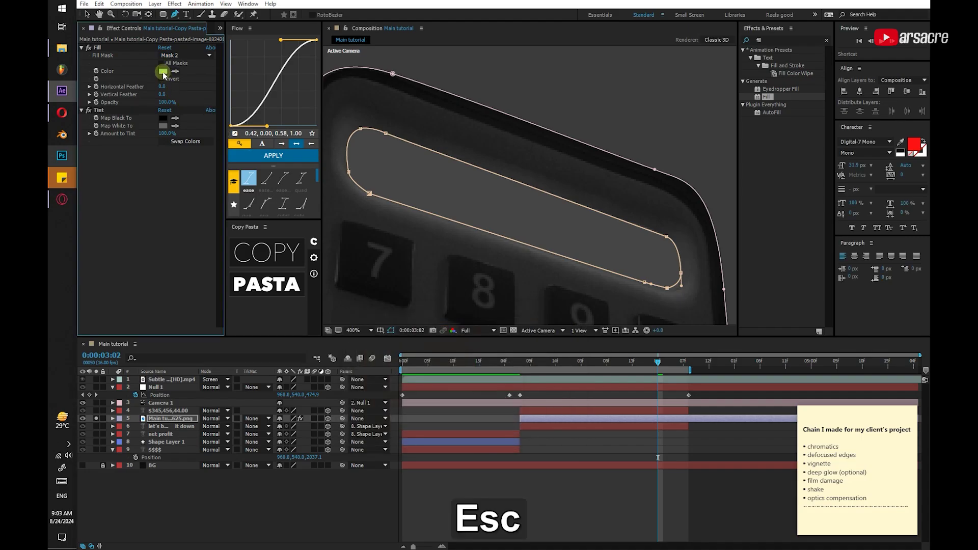
pyautogui.click(163, 70)
pyautogui.click(367, 392)
pyautogui.moveTo(368, 392); pyautogui.dragTo(359, 401)
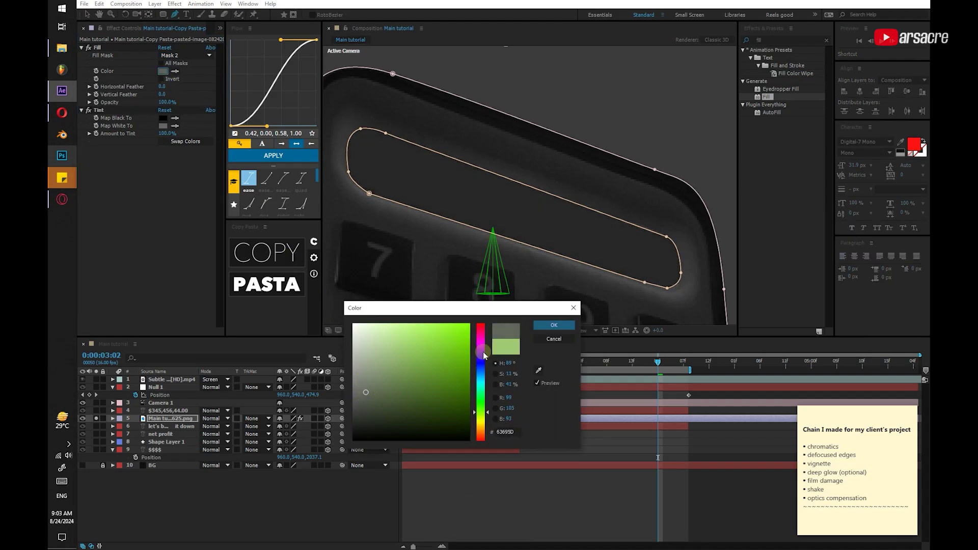
pyautogui.click(546, 326)
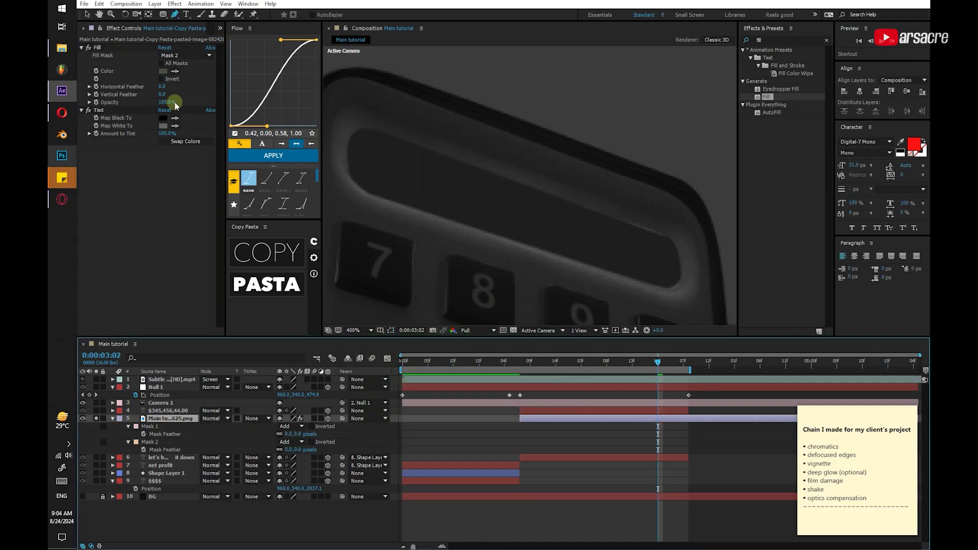
# Set the Fill's Horizontal Feather to 2.1 and Vertical Feather to 4.2, and preview the animation
pyautogui.moveTo(172, 99); pyautogui.dragTo(220, 103)
pyautogui.moveTo(309, 104); pyautogui.dragTo(170, 90)
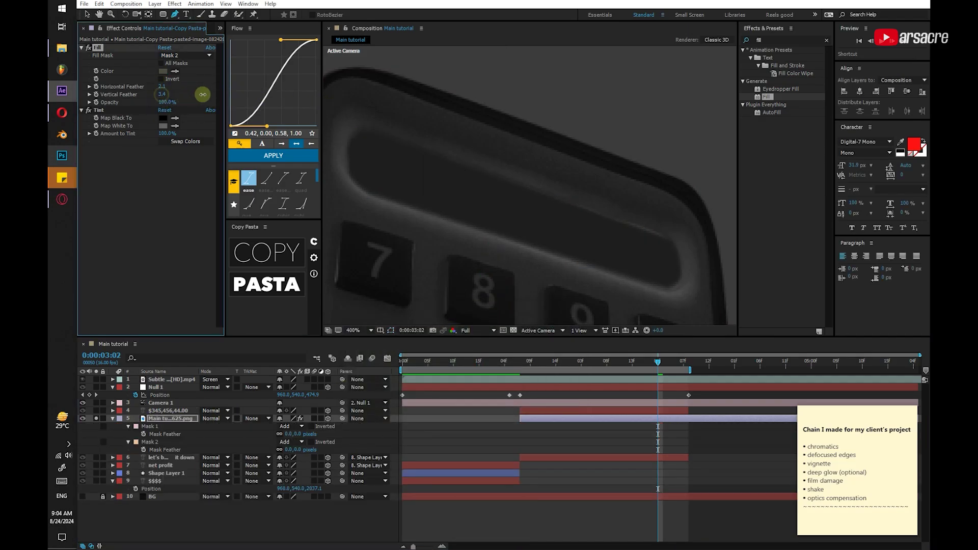
pyautogui.hotkey('ctrl', 'shift', 'h')
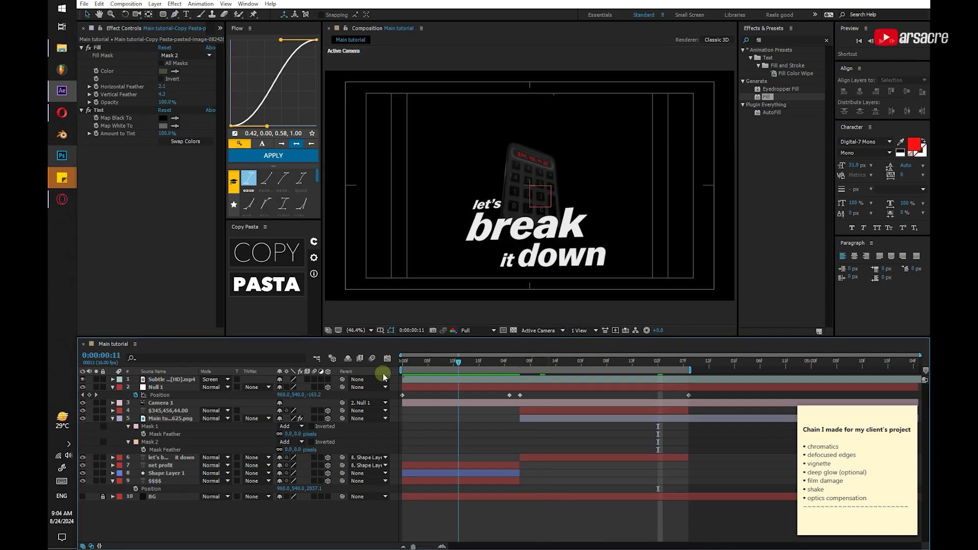
pyautogui.press('space')
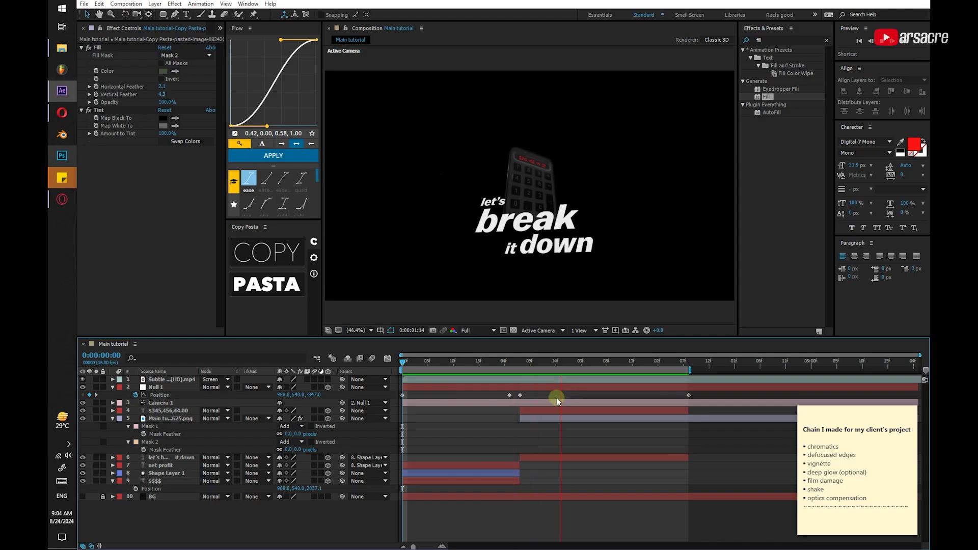
pyautogui.press('space')
pyautogui.click(598, 378)
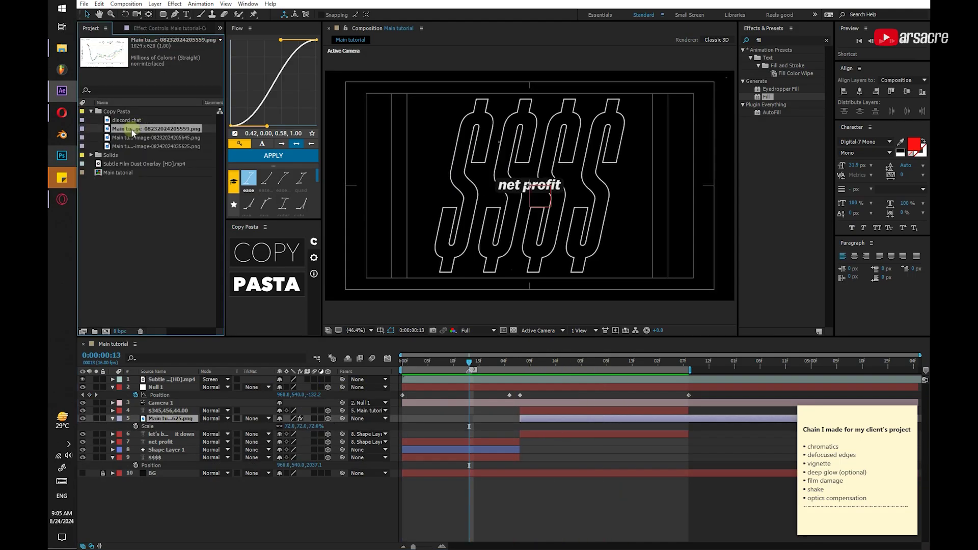
# Add the airport traffic chart image beneath the film dust overlay and invert it with a color-swapped Tint effect
pyautogui.moveTo(161, 356); pyautogui.dragTo(167, 391)
pyautogui.click(773, 39)
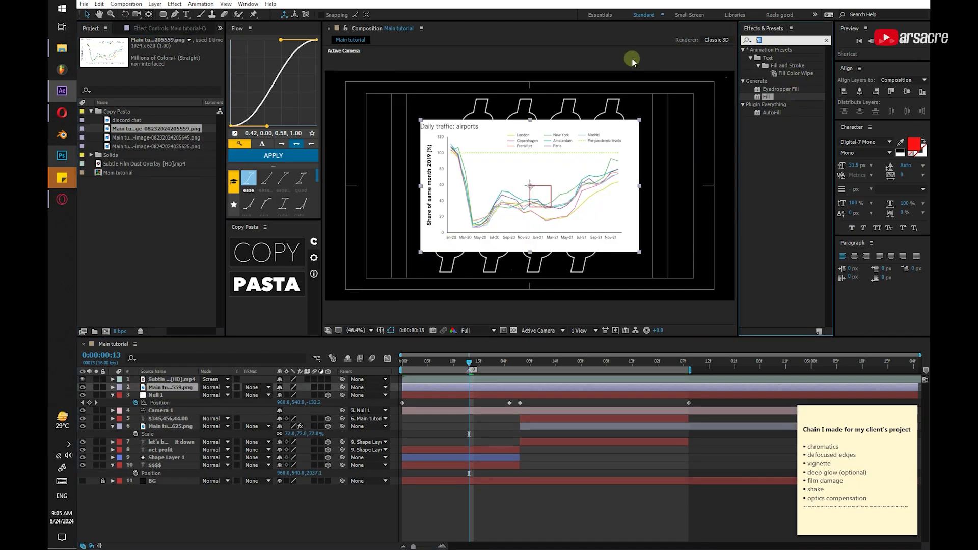
pyautogui.write('tint')
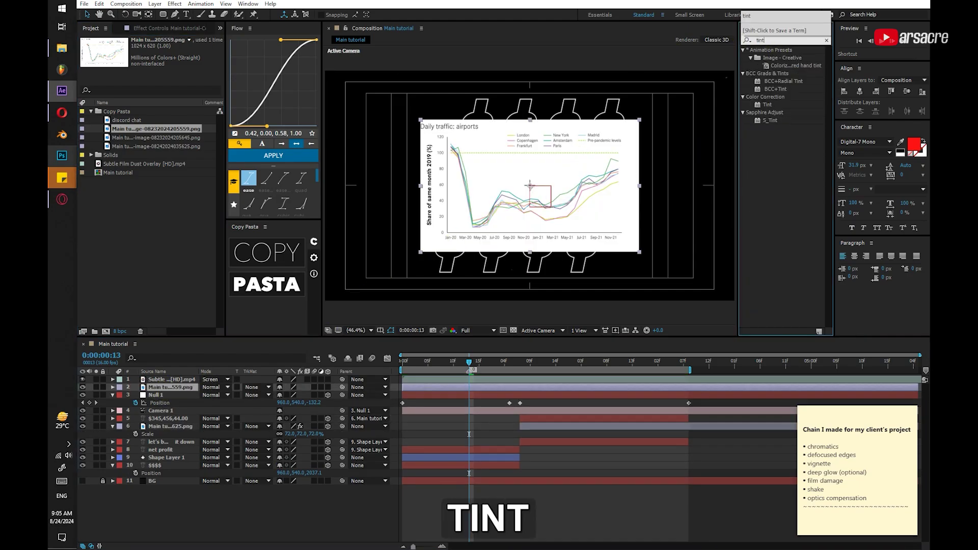
pyautogui.doubleClick(767, 104)
pyautogui.click(188, 79)
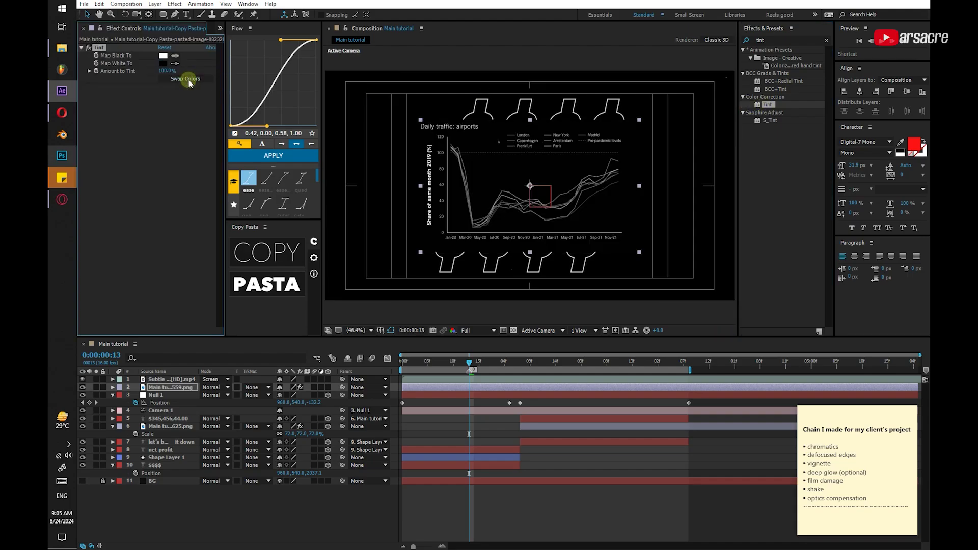
# Set the chart layer's blend mode to Screen and make it a 3D layer
pyautogui.click(213, 387)
pyautogui.click(244, 265)
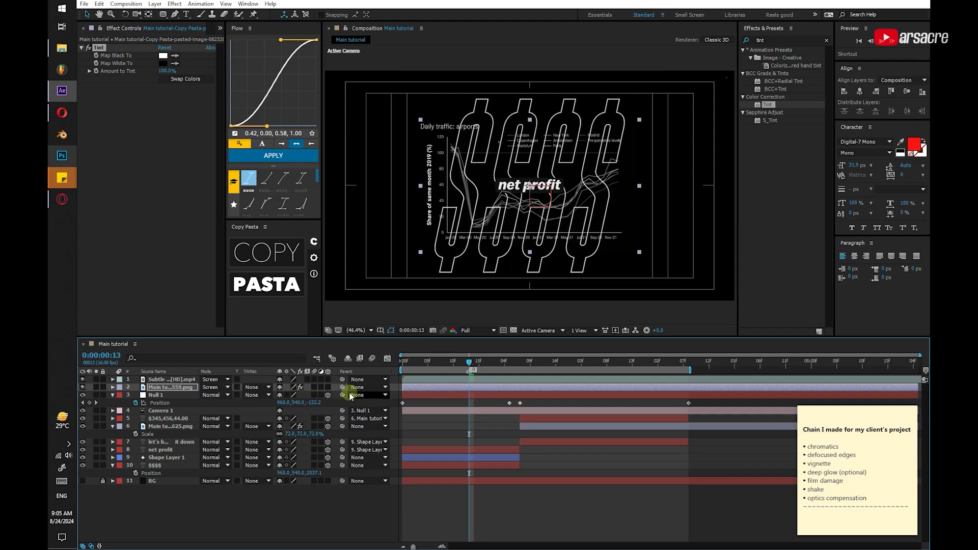
pyautogui.press('Home')
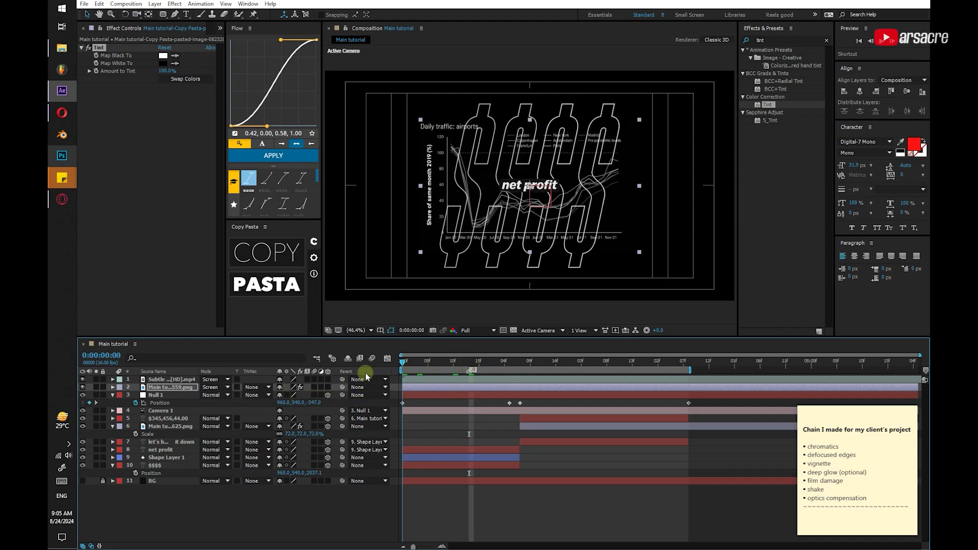
pyautogui.click(328, 387)
# Rotate the chart in 3D, place it to the right of the dollar signs and preview the animation
pyautogui.press('w')
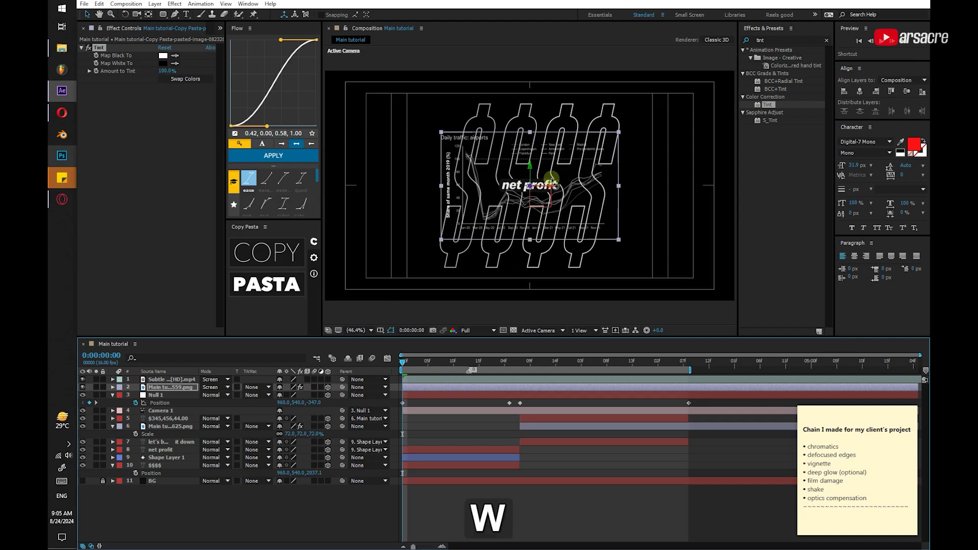
pyautogui.moveTo(546, 175); pyautogui.dragTo(546, 175)
pyautogui.press('v')
pyautogui.moveTo(622, 174); pyautogui.dragTo(637, 175)
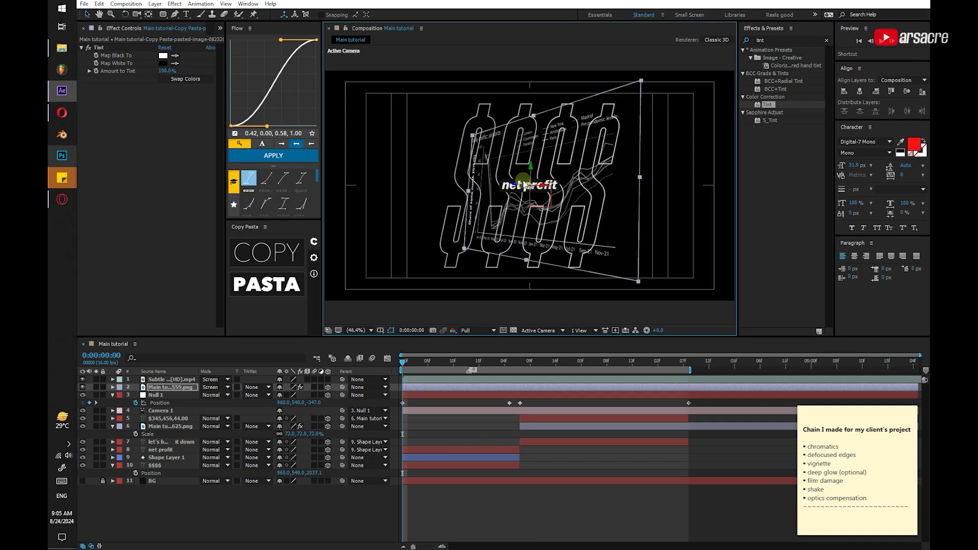
pyautogui.press('v')
pyautogui.moveTo(511, 185); pyautogui.dragTo(751, 168)
pyautogui.press('w')
pyautogui.press('v')
pyautogui.press('space')
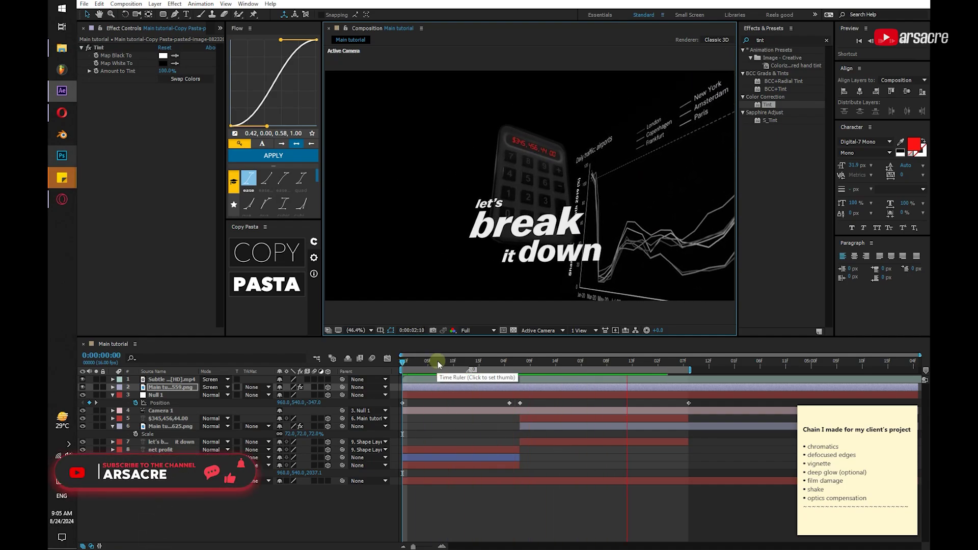
# Move the chart layer down to just above the BG layer and duplicate it
pyautogui.click(448, 363)
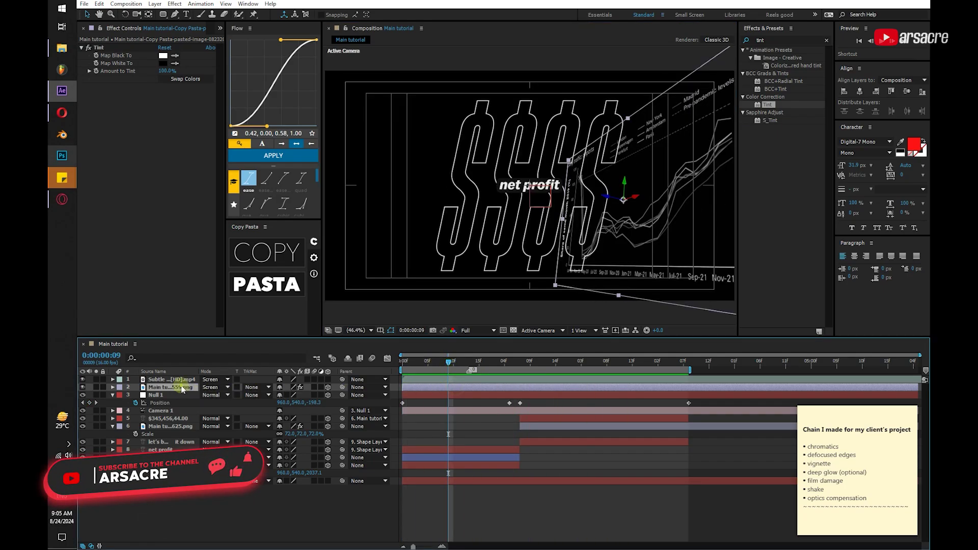
pyautogui.moveTo(183, 389); pyautogui.dragTo(181, 461)
pyautogui.hotkey('ctrl', 'd')
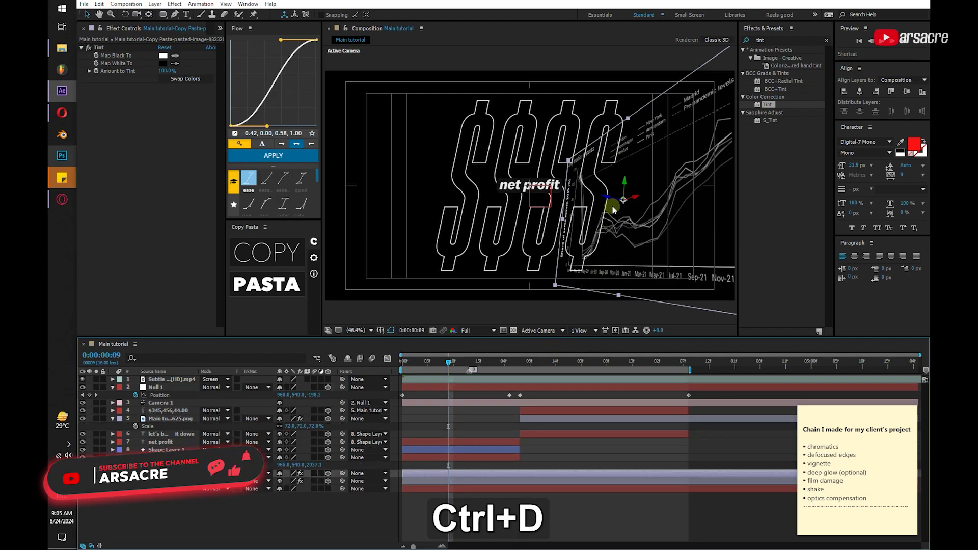
# Move the duplicate chart to the left of the dollar signs and rotate it to face inward
pyautogui.press('v')
pyautogui.moveTo(605, 197); pyautogui.dragTo(337, 227)
pyautogui.press('v')
pyautogui.press('w')
pyautogui.moveTo(423, 139); pyautogui.dragTo(388, 166)
pyautogui.press('v')
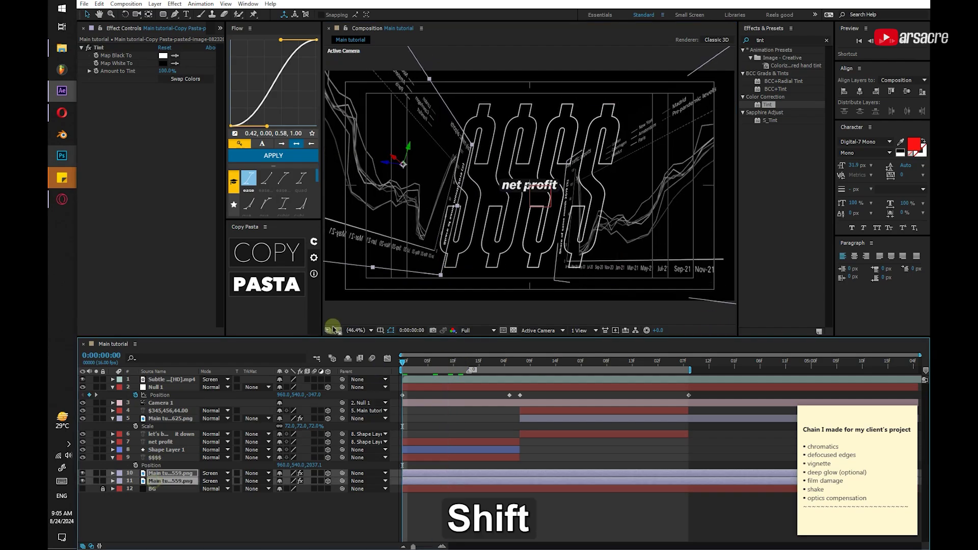
# Show both chart layers' Position and refine their placement and rotation on either side of the dollar signs, with a preview
pyautogui.press('p')
pyautogui.moveTo(629, 195); pyautogui.dragTo(674, 102)
pyautogui.click(674, 102)
pyautogui.moveTo(662, 180); pyautogui.dragTo(640, 171)
pyautogui.press('w')
pyautogui.press('v')
pyautogui.moveTo(412, 97); pyautogui.dragTo(405, 123)
pyautogui.moveTo(677, 167); pyautogui.dragTo(663, 191)
pyautogui.press('space')
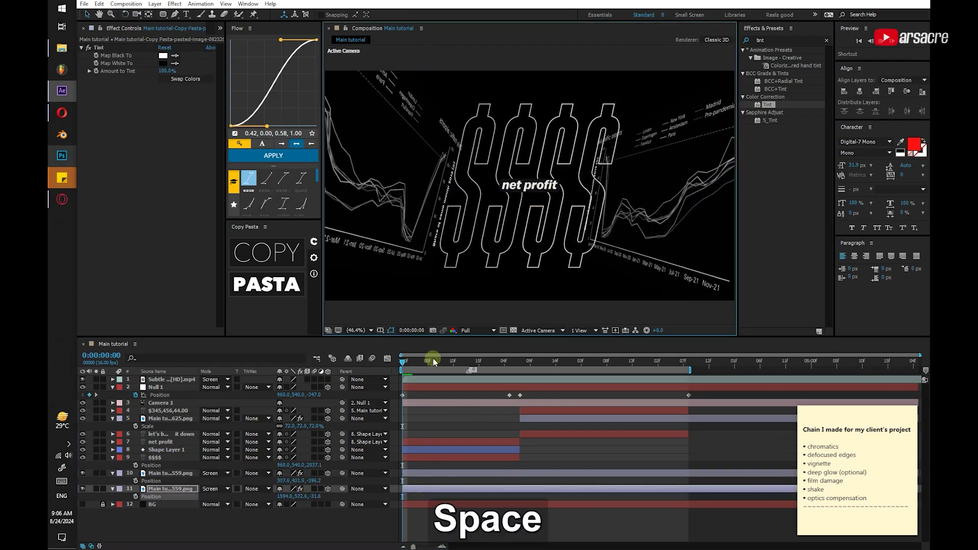
# Add the discord chat image to the timeline directly above the two chart layers
pyautogui.click(221, 29)
pyautogui.click(239, 37)
pyautogui.click(127, 120)
pyautogui.moveTo(128, 124); pyautogui.dragTo(181, 472)
pyautogui.moveTo(530, 244); pyautogui.dragTo(531, 244)
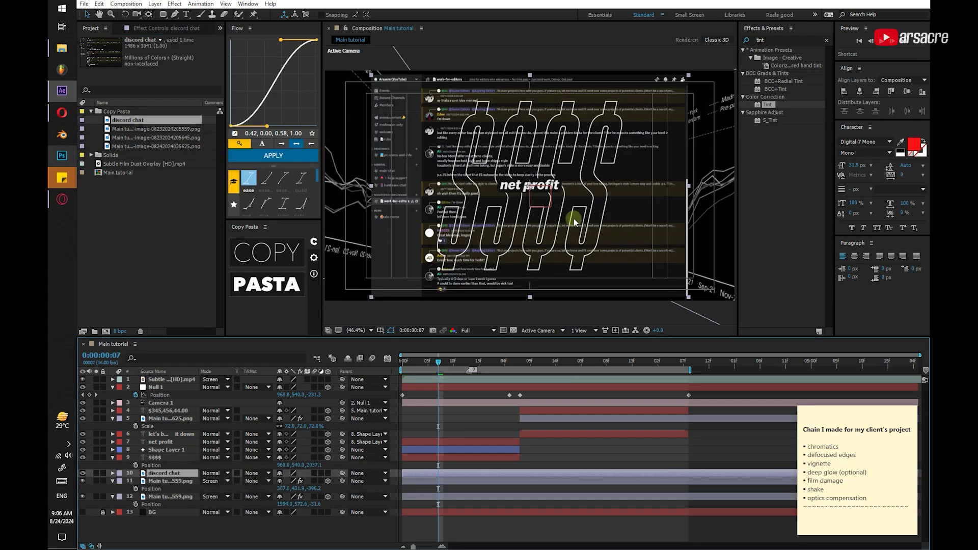
# Solo the discord chat layer and apply a Levels effect to it
pyautogui.click(96, 473)
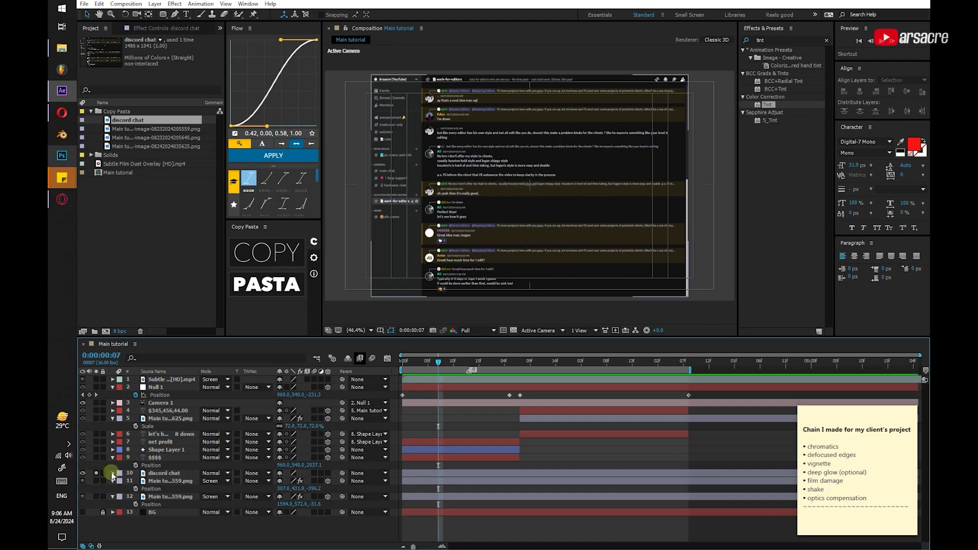
pyautogui.click(157, 474)
pyautogui.moveTo(775, 41); pyautogui.dragTo(638, 41)
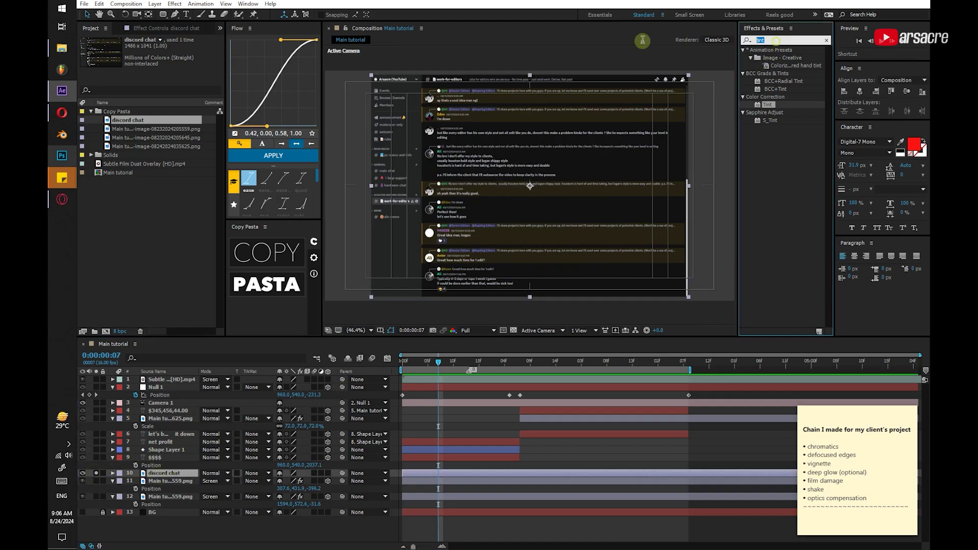
pyautogui.write('level')
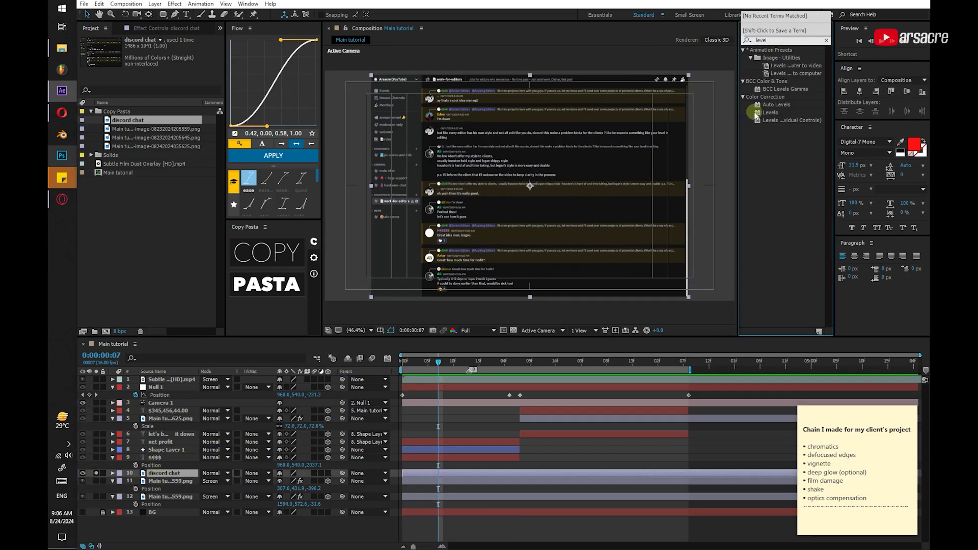
pyautogui.moveTo(770, 112); pyautogui.dragTo(281, 299)
# Raise the discord chat layer's Levels Input Black to about 126 and Gamma to about 2.68
pyautogui.moveTo(166, 484); pyautogui.dragTo(163, 474)
pyautogui.moveTo(225, 117); pyautogui.dragTo(244, 118)
pyautogui.moveTo(102, 104); pyautogui.dragTo(163, 102)
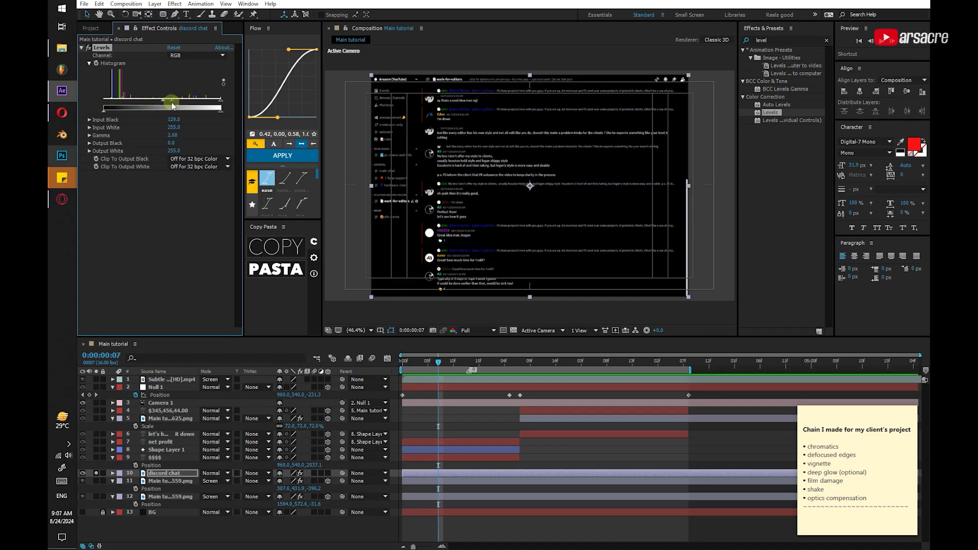
# Apply a Tint effect to the discord chat layer and map white to green 35E141
pyautogui.click(83, 48)
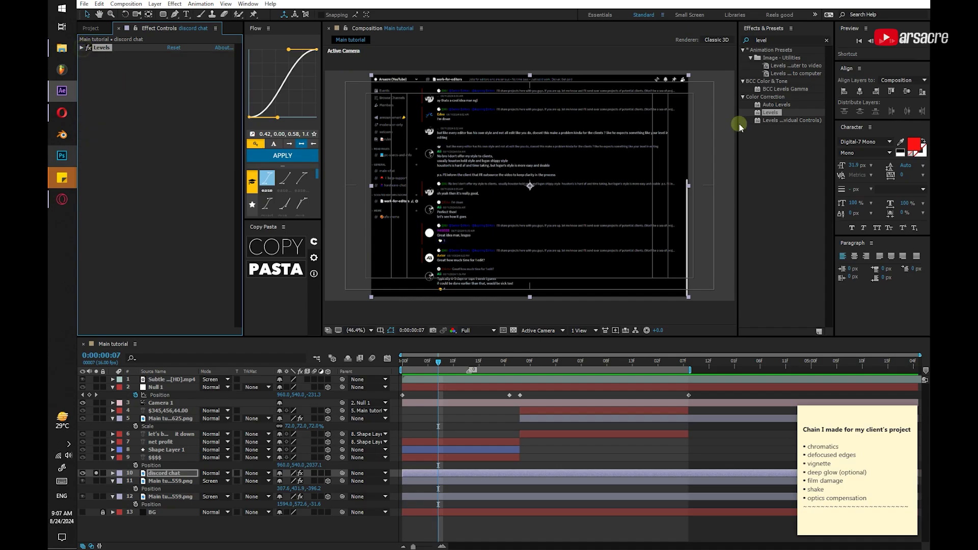
pyautogui.doubleClick(779, 42)
pyautogui.write('tint')
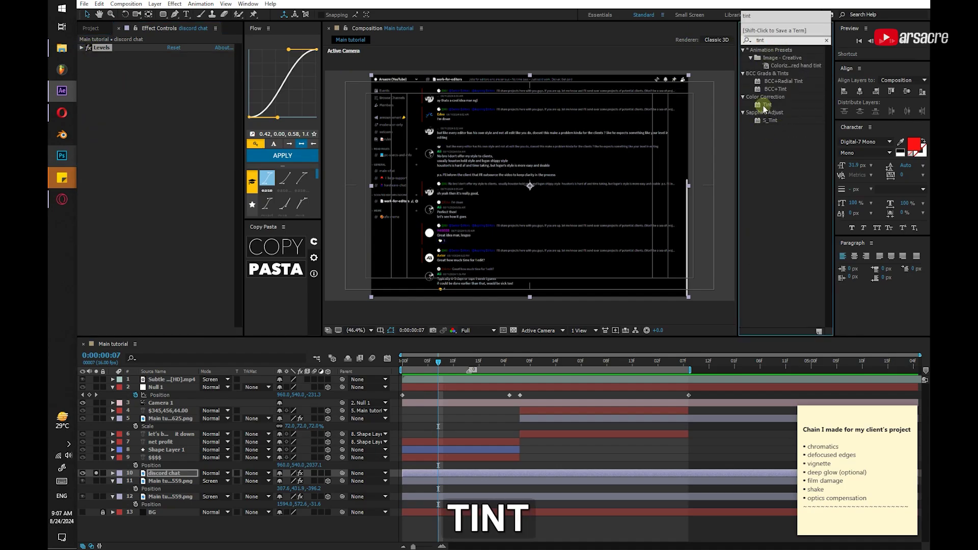
pyautogui.moveTo(766, 109); pyautogui.dragTo(170, 120)
pyautogui.click(173, 71)
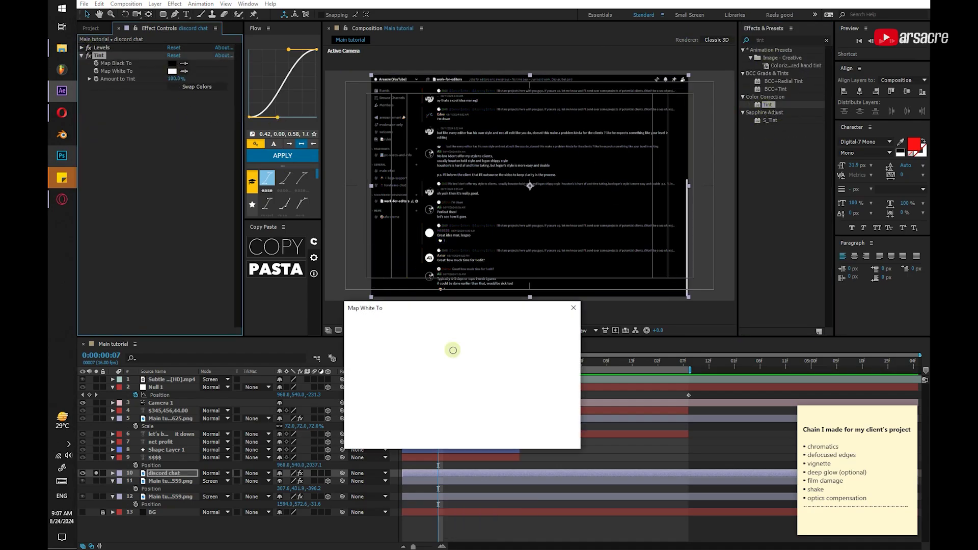
pyautogui.click(480, 396)
pyautogui.moveTo(454, 340); pyautogui.dragTo(456, 335)
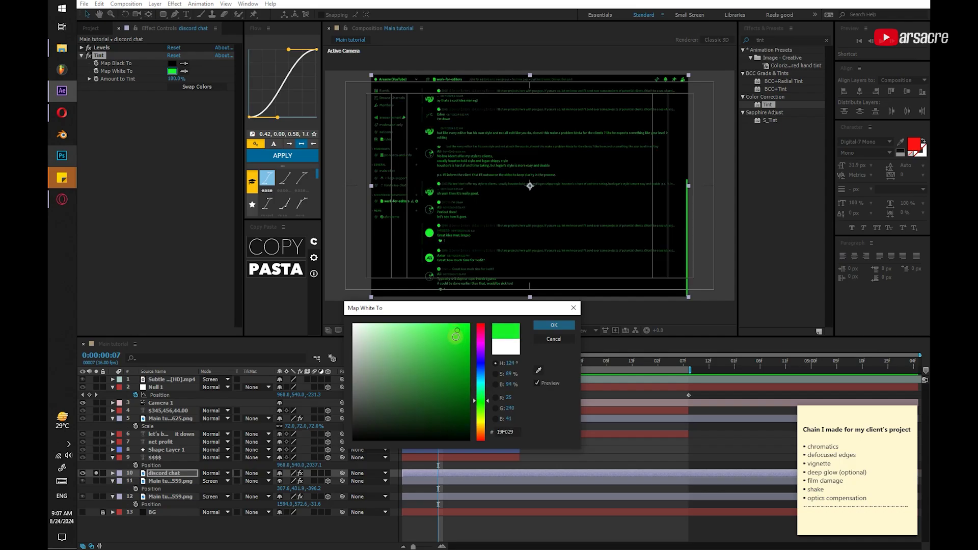
pyautogui.click(546, 326)
# Unsolo the discord chat layer, make it 3D, and move and tilt it behind the dollar signs
pyautogui.click(96, 473)
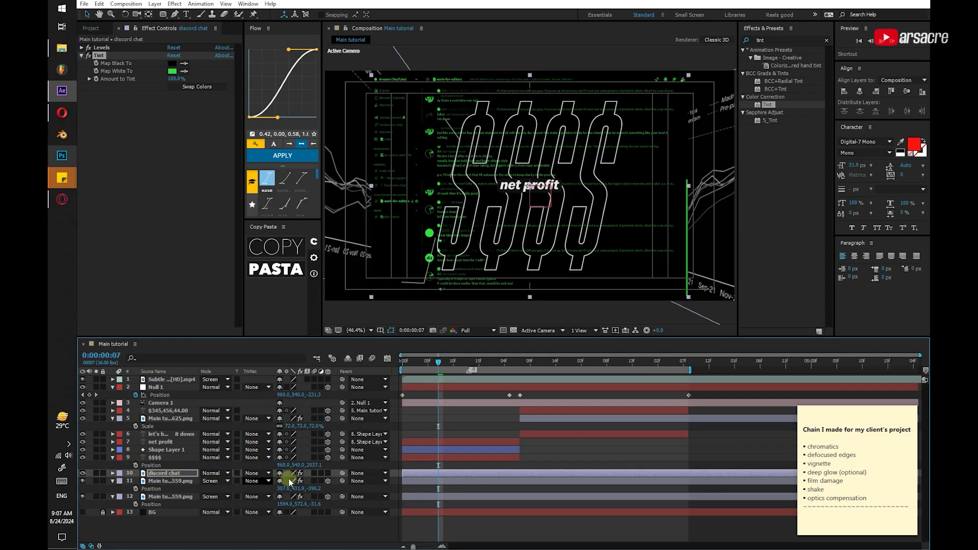
pyautogui.click(327, 473)
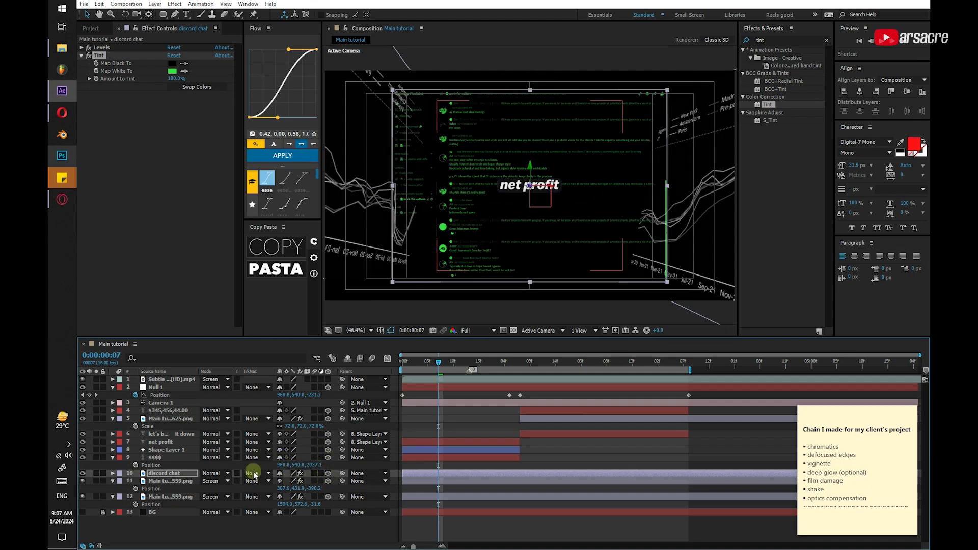
pyautogui.press('v')
pyautogui.moveTo(530, 187); pyautogui.dragTo(522, 328)
pyautogui.press('v')
pyautogui.moveTo(567, 159); pyautogui.dragTo(687, 57)
pyautogui.press('w')
pyautogui.moveTo(603, 168); pyautogui.dragTo(605, 162)
pyautogui.press('v')
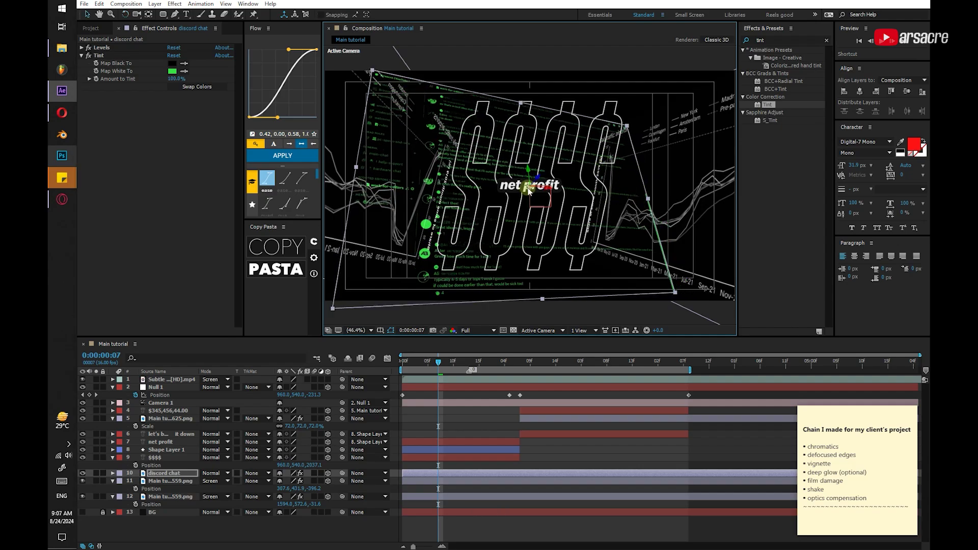
# Duplicate the discord chat layer, move the copy directly above the net profit layer and trim it to end with that layer
pyautogui.hotkey('ctrl', 'd')
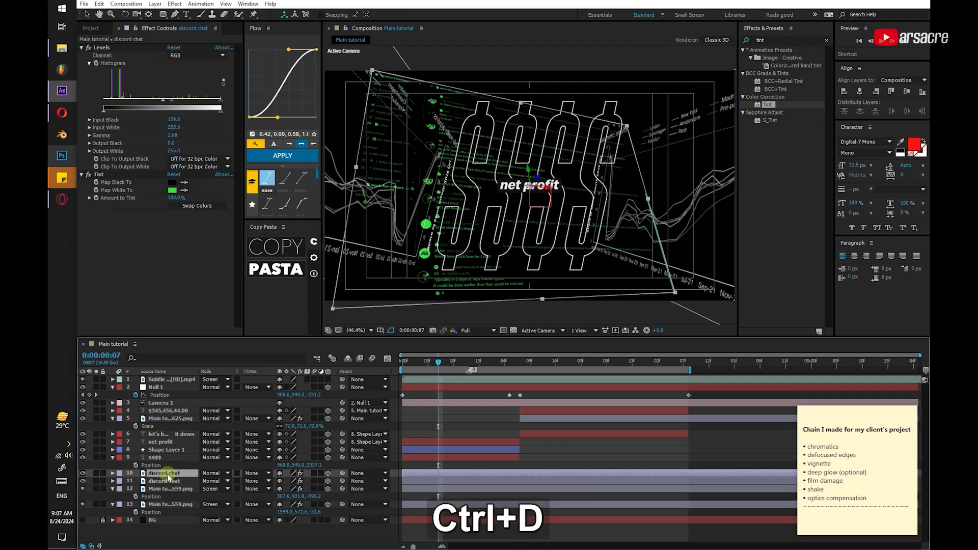
pyautogui.moveTo(168, 475); pyautogui.dragTo(168, 441)
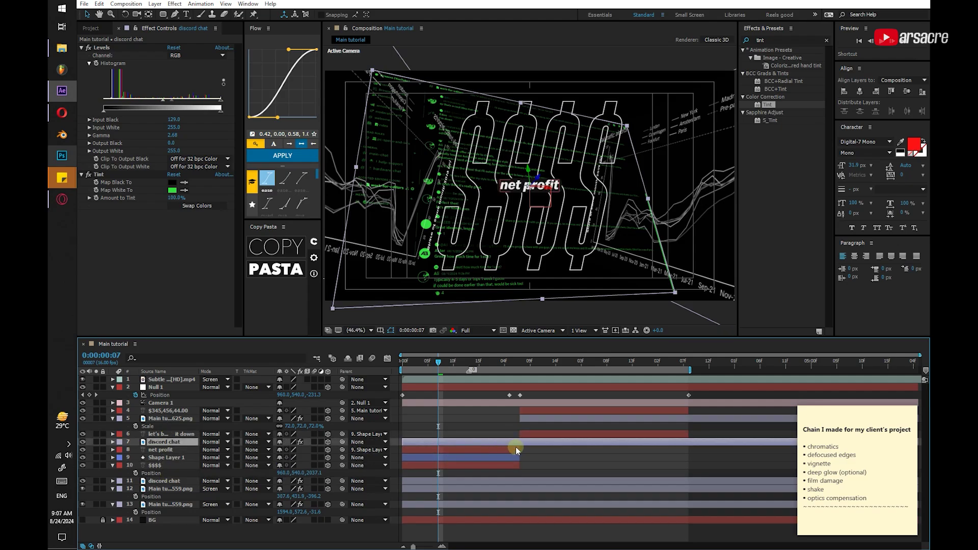
pyautogui.press(']')
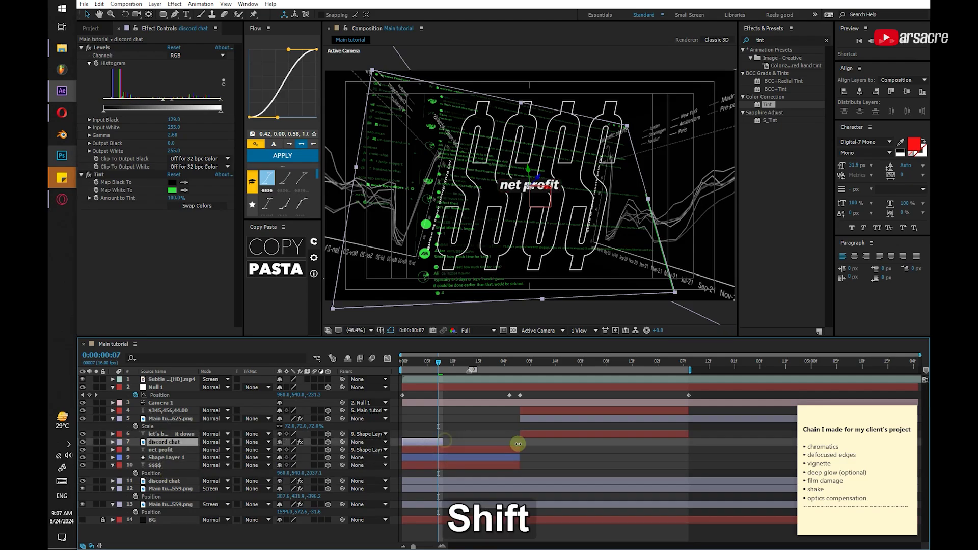
# Trim the lower discord chat and both chart layers to end with the net profit layer, and select the upper discord chat
pyautogui.click(512, 482)
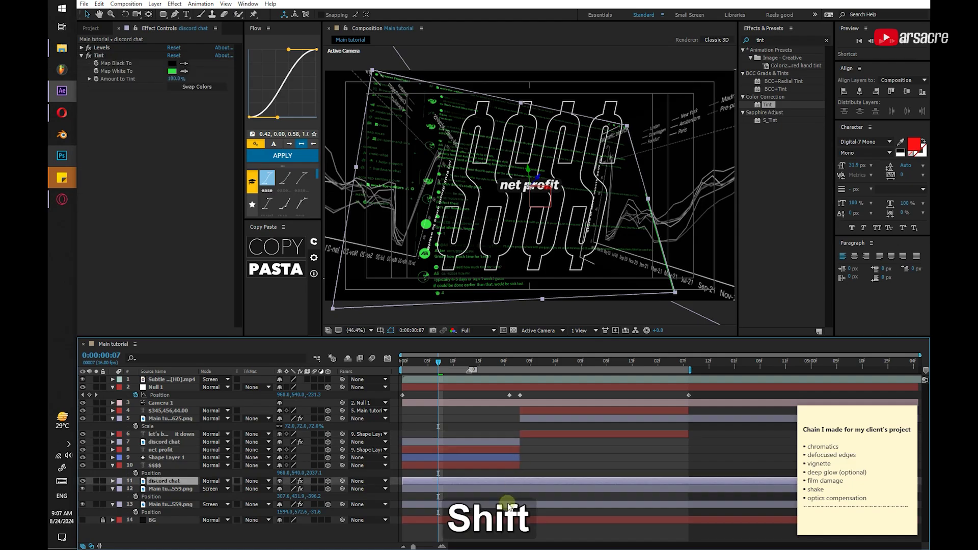
pyautogui.keyDown('shift'); pyautogui.click(537, 503); pyautogui.keyUp('shift')
pyautogui.press(']')
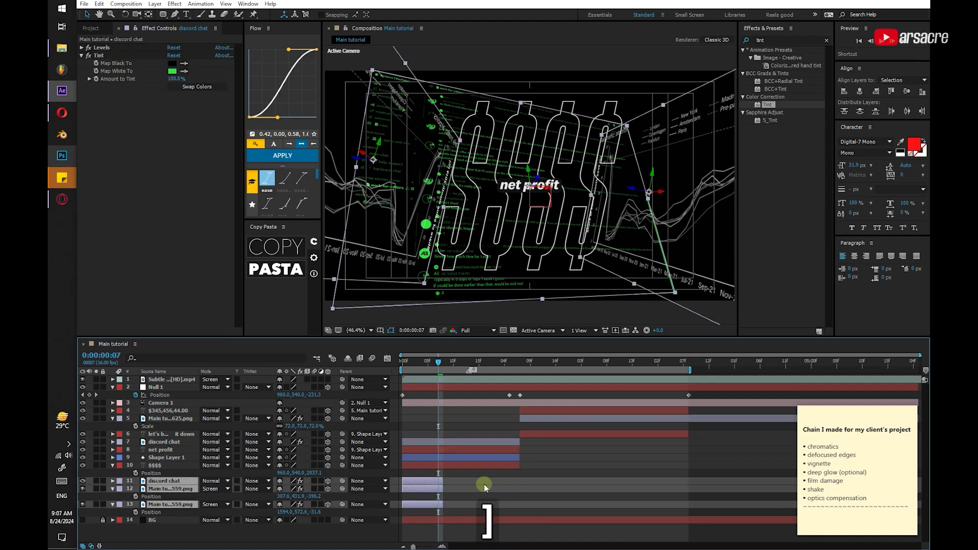
pyautogui.moveTo(446, 480); pyautogui.dragTo(523, 480)
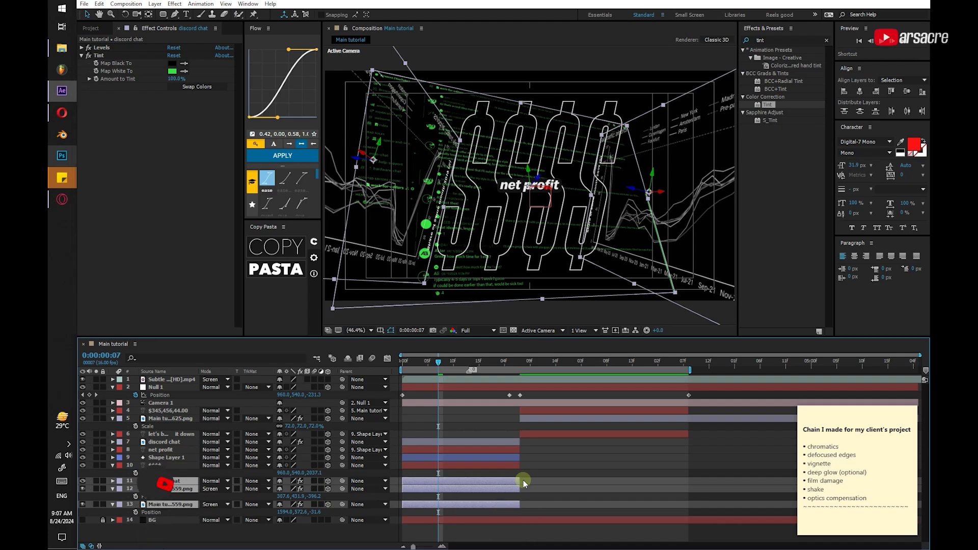
pyautogui.click(437, 455)
pyautogui.click(189, 442)
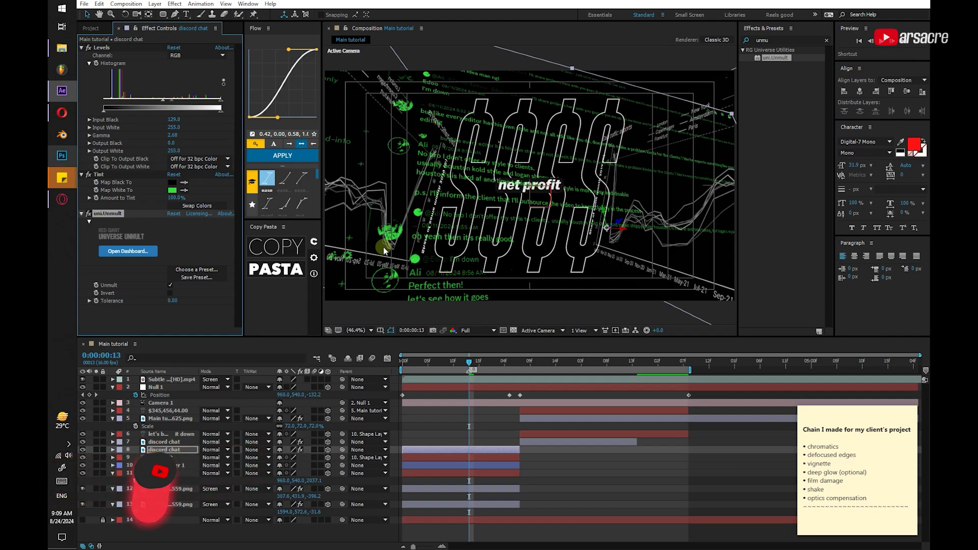
# Turn on Depth of Field in Camera 1's options and increase its Aperture
pyautogui.click(157, 403)
pyautogui.click(112, 403)
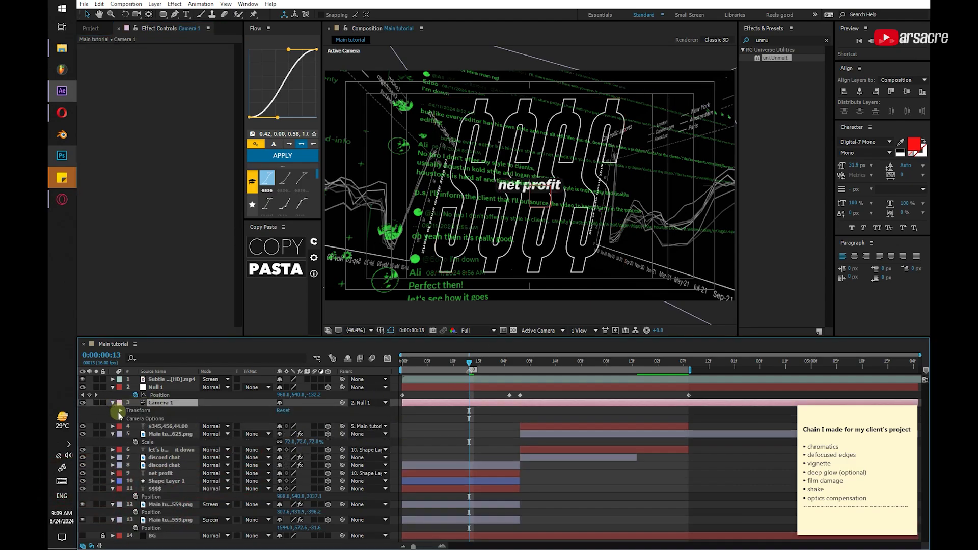
pyautogui.click(120, 418)
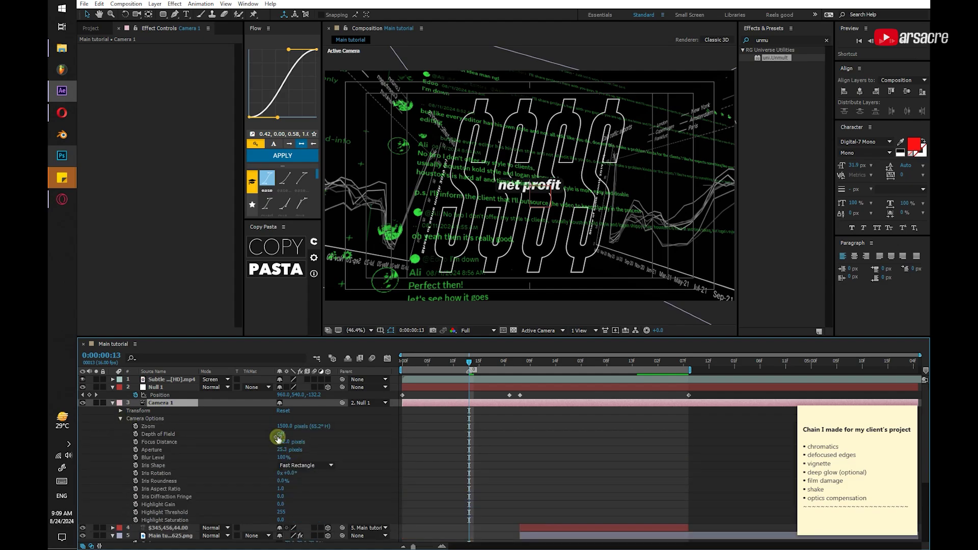
pyautogui.click(279, 435)
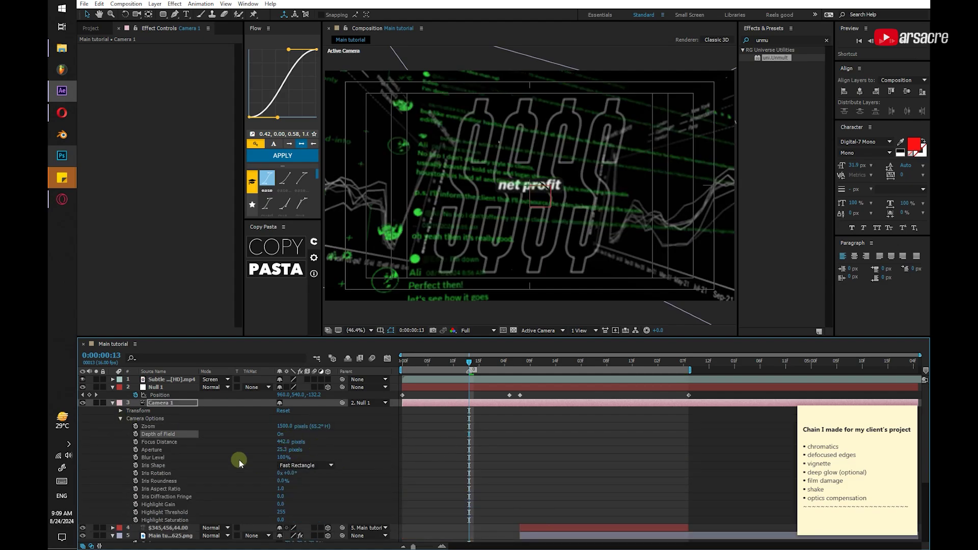
pyautogui.moveTo(280, 449); pyautogui.dragTo(467, 441)
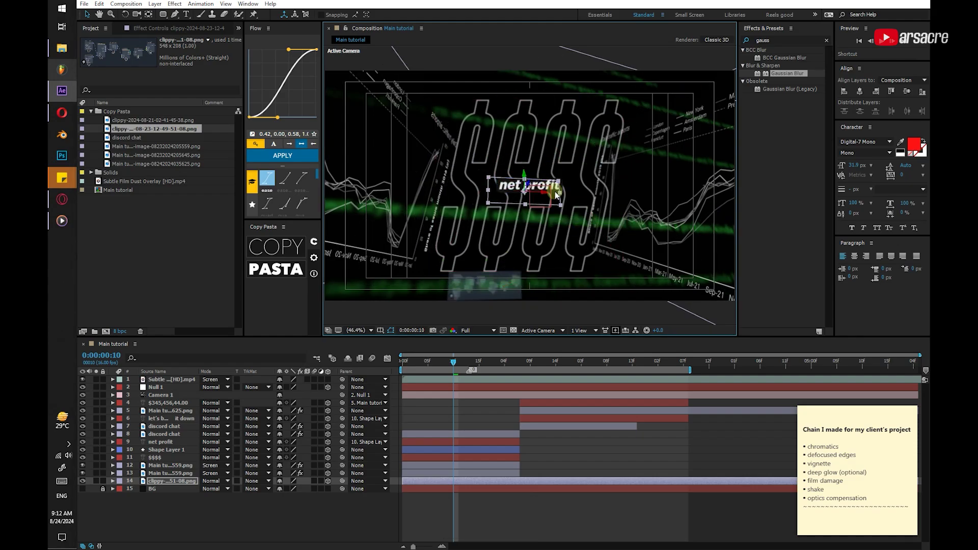
# Increase Camera 1's Focus Distance and collapse the camera's properties
pyautogui.click(112, 394)
pyautogui.click(118, 410)
pyautogui.moveTo(279, 434); pyautogui.dragTo(332, 412)
pyautogui.click(113, 394)
# Go to 0:00:02:03 and reposition the clippy image behind the calculator
pyautogui.click(497, 465)
pyautogui.moveTo(534, 361); pyautogui.dragTo(582, 370)
pyautogui.click(564, 166)
pyautogui.moveTo(565, 168); pyautogui.dragTo(555, 159)
# Apply Tint and Levels effects to the clippy image and raise the Levels Input Black to darken it
pyautogui.click(165, 28)
pyautogui.click(533, 412)
pyautogui.click(785, 41)
pyautogui.write('tint')
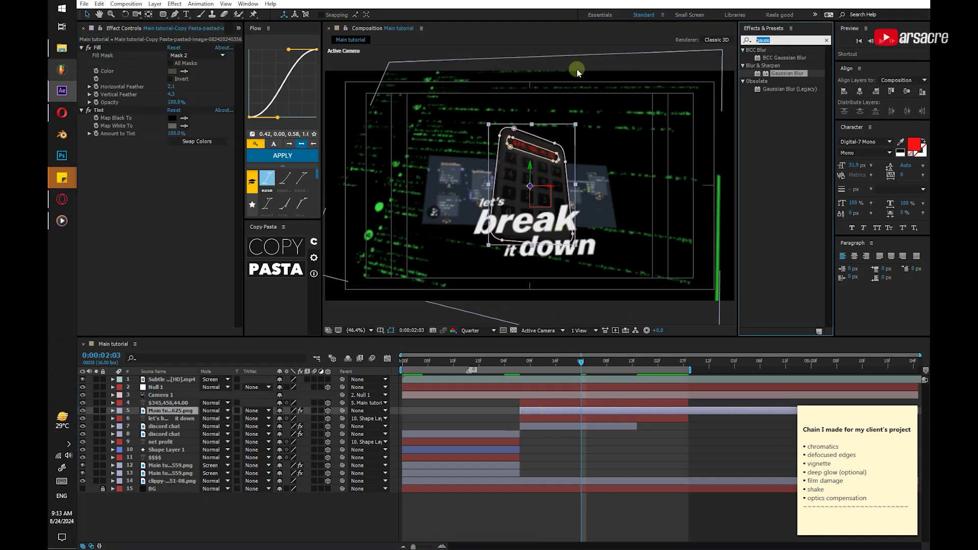
pyautogui.moveTo(768, 105); pyautogui.dragTo(458, 189)
pyautogui.click(784, 40)
pyautogui.write('levels')
pyautogui.moveTo(770, 112); pyautogui.dragTo(133, 48)
pyautogui.moveTo(97, 103); pyautogui.dragTo(142, 104)
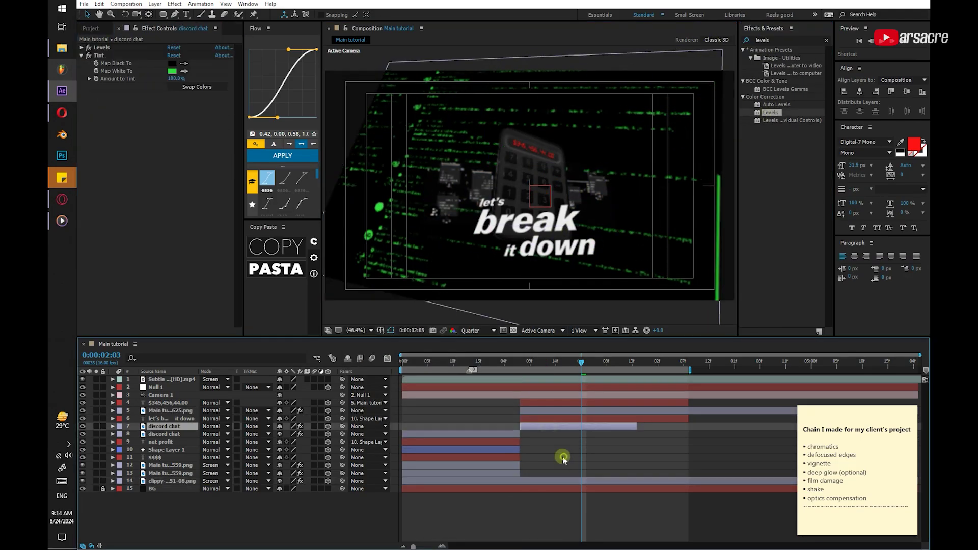
# Add an adjustment layer at the top of the composition and name it "optics compensation"
pyautogui.click(562, 458)
pyautogui.click(567, 456)
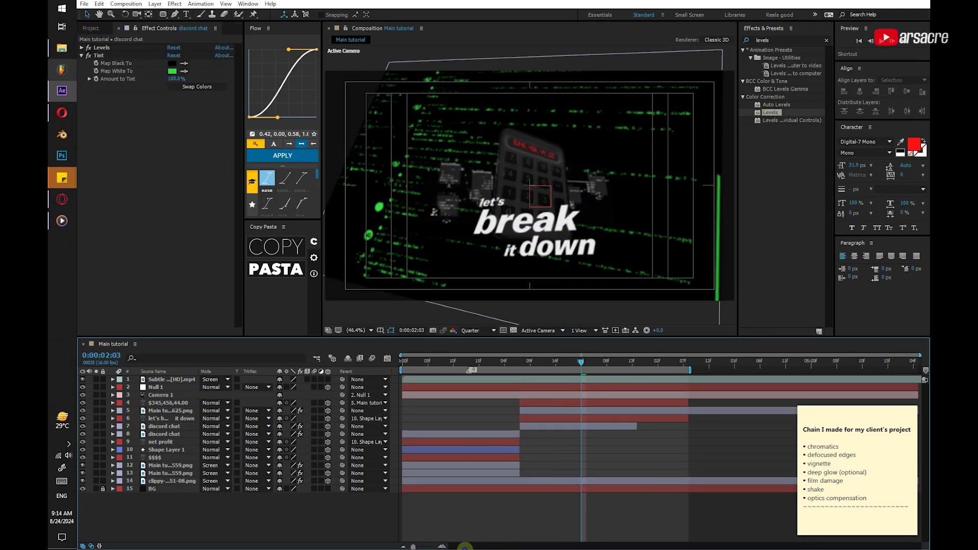
pyautogui.rightClick(461, 500)
pyautogui.moveTo(524, 414)
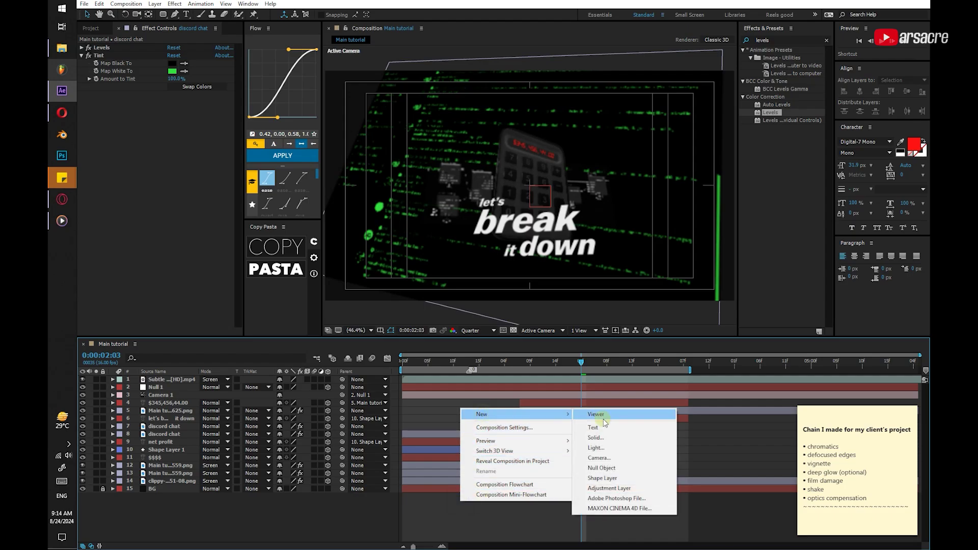
pyautogui.click(602, 487)
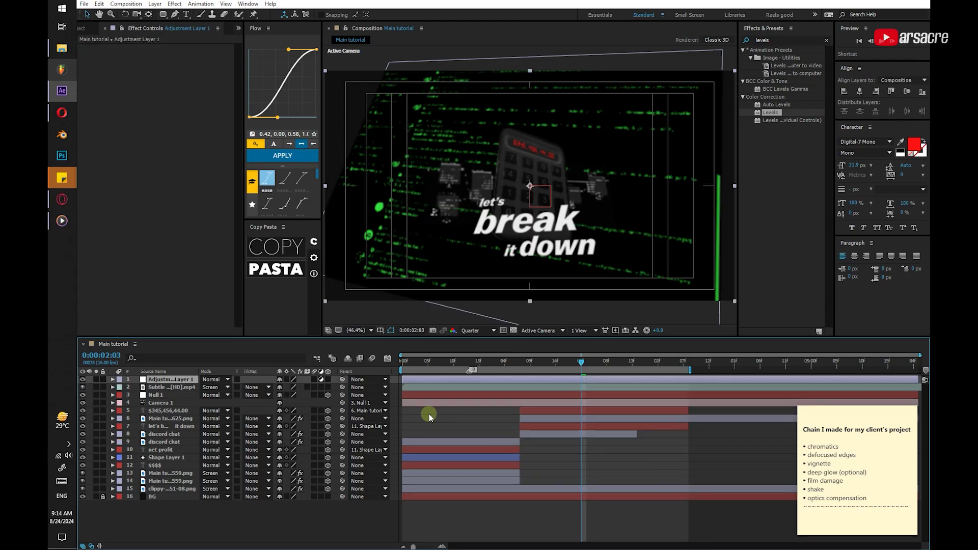
pyautogui.press('Return')
pyautogui.write('optics')
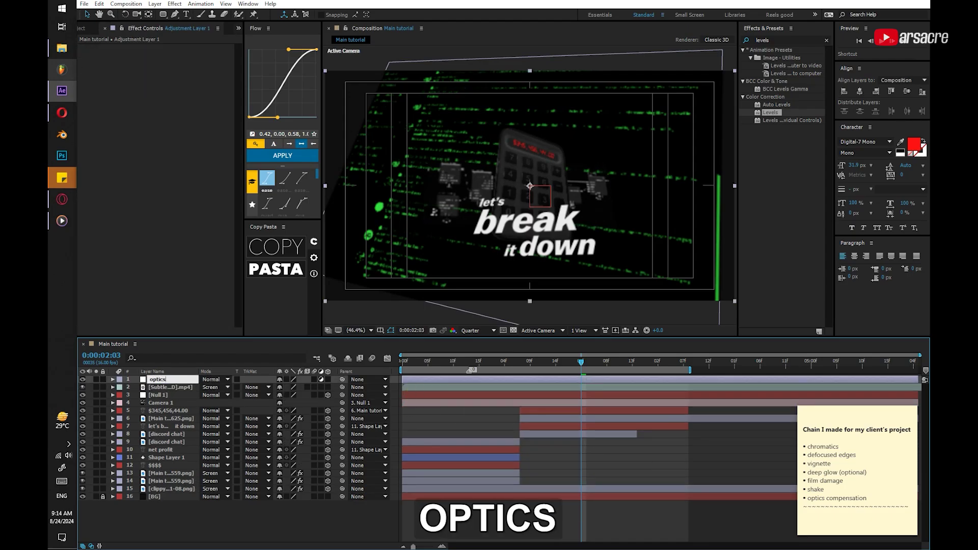
pyautogui.write(' compensation')
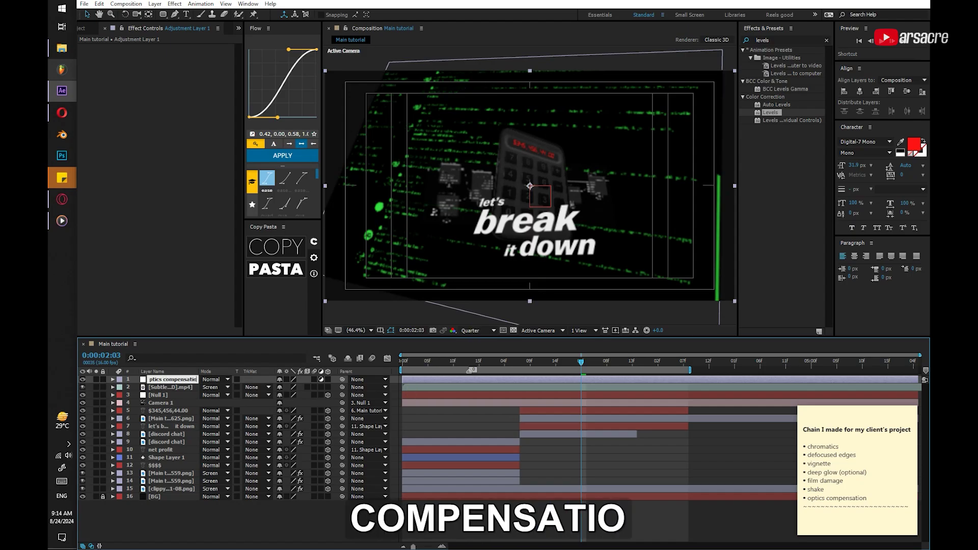
# Apply Optics Compensation to the adjustment layer with Field of View 63 and Reverse Lens Distortion enabled
pyautogui.hotkey('ctrl', 'a')
pyautogui.hotkey('ctrl', 'c')
pyautogui.click(796, 40)
pyautogui.hotkey('ctrl', 'v')
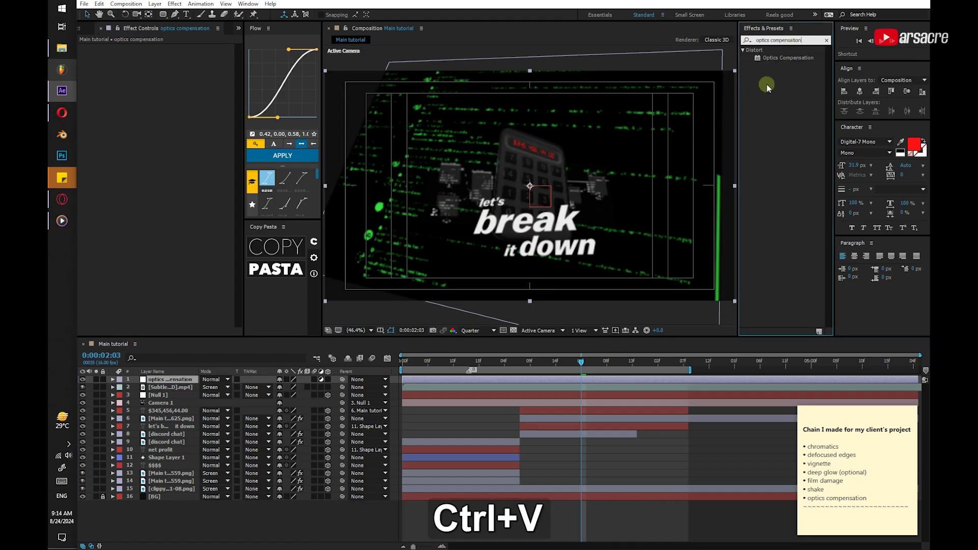
pyautogui.moveTo(772, 60); pyautogui.dragTo(265, 57)
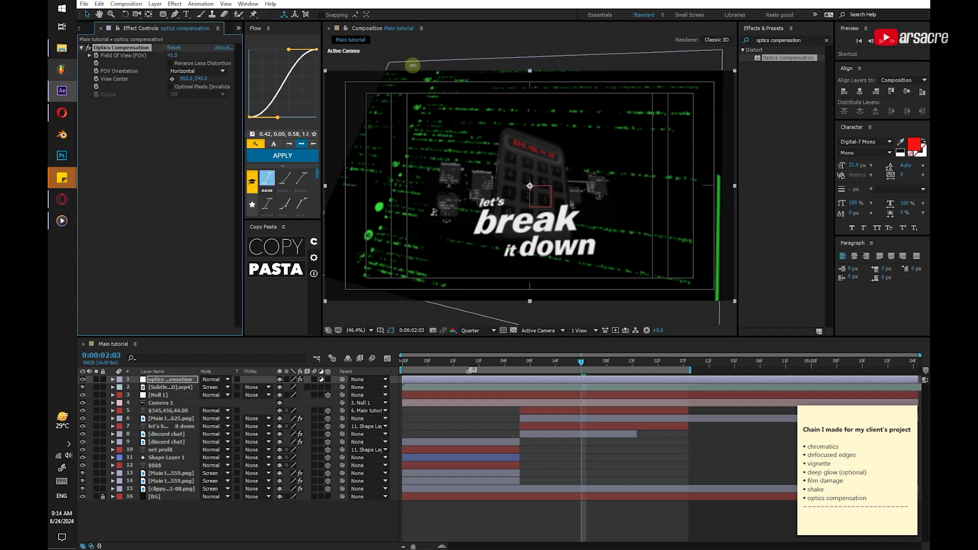
pyautogui.moveTo(412, 66); pyautogui.dragTo(213, 58)
# Duplicate the optics compensation layer, remove all effects from the copy and rename it "Shake"
pyautogui.hotkey('ctrl', 'd')
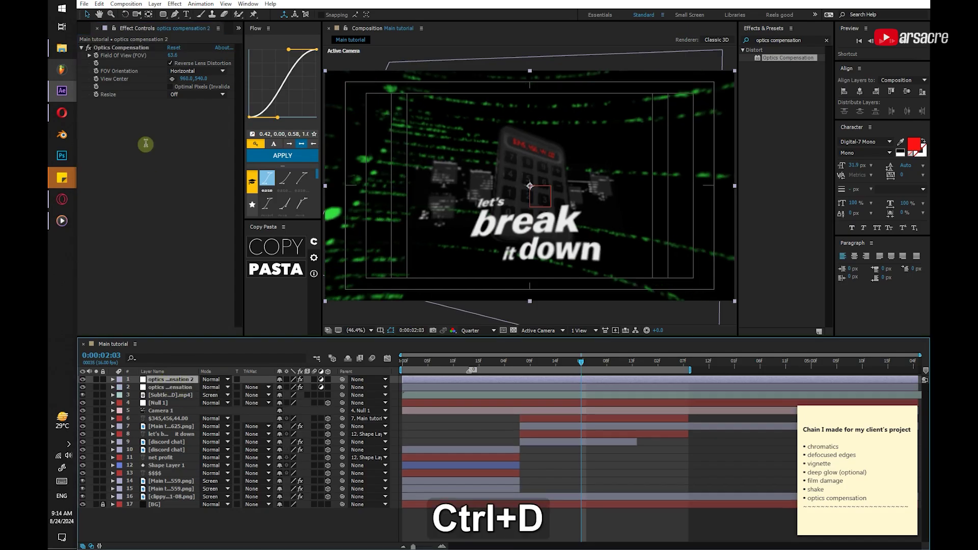
pyautogui.hotkey('ctrl', 'shift', 'e')
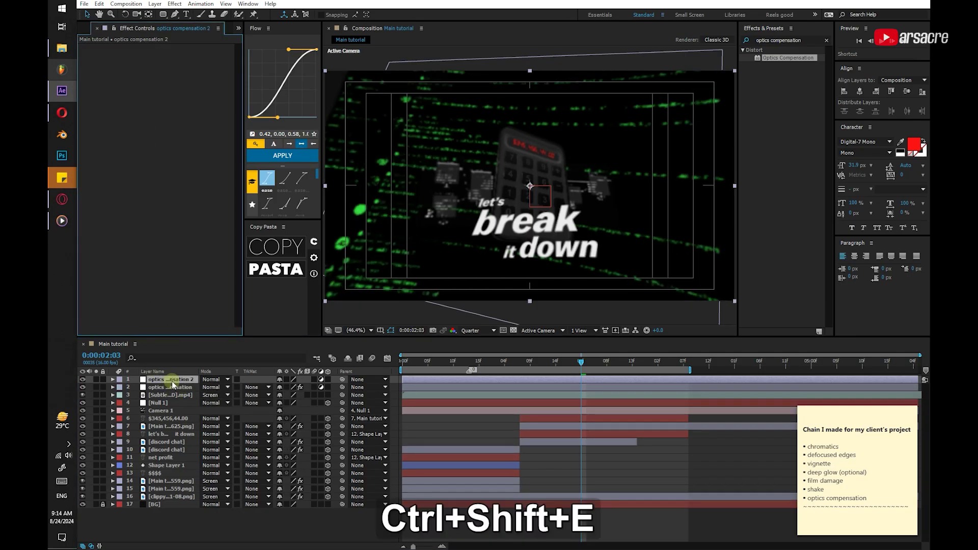
pyautogui.press('Return')
pyautogui.write('Shake')
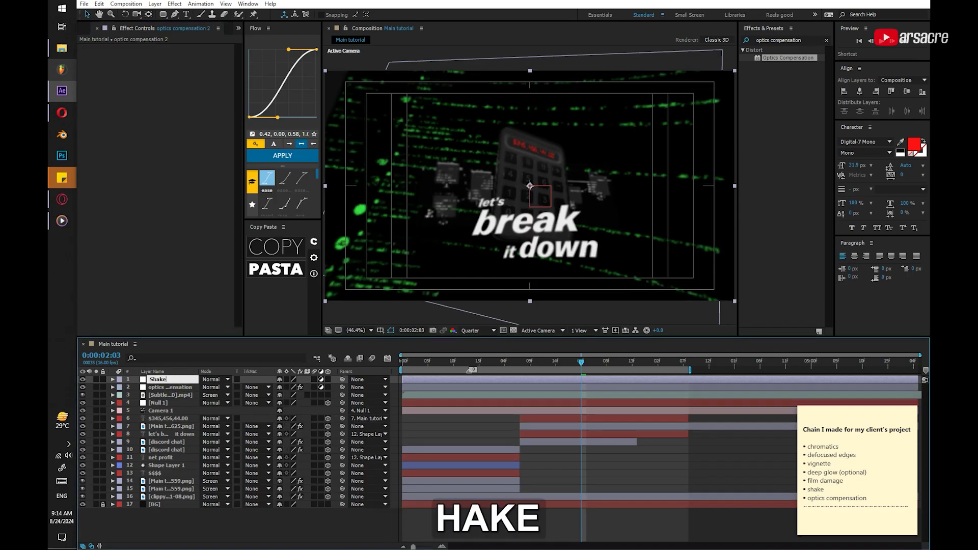
pyautogui.hotkey('ctrl', 'c')
pyautogui.press('Return')
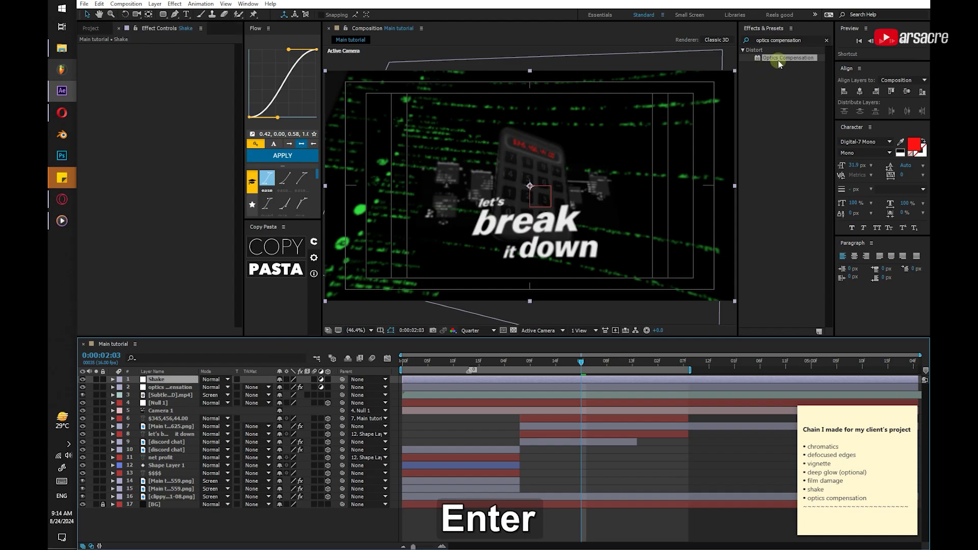
# Find the shake effects and apply S_DissolveShake to the Shake adjustment layer
pyautogui.click(798, 40)
pyautogui.hotkey('ctrl', 'v')
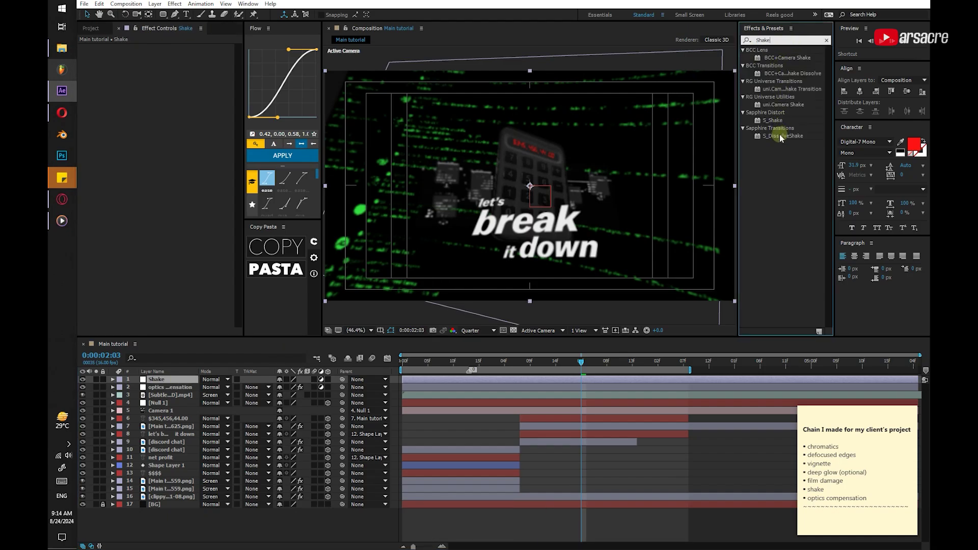
pyautogui.moveTo(779, 135); pyautogui.dragTo(159, 96)
# Keyframe Dissolve Percent at 0:00:01:01 on the Shake layer, reveal its keyframes and go to 0:00:01:07
pyautogui.moveTo(510, 364); pyautogui.dragTo(490, 371)
pyautogui.click(97, 94)
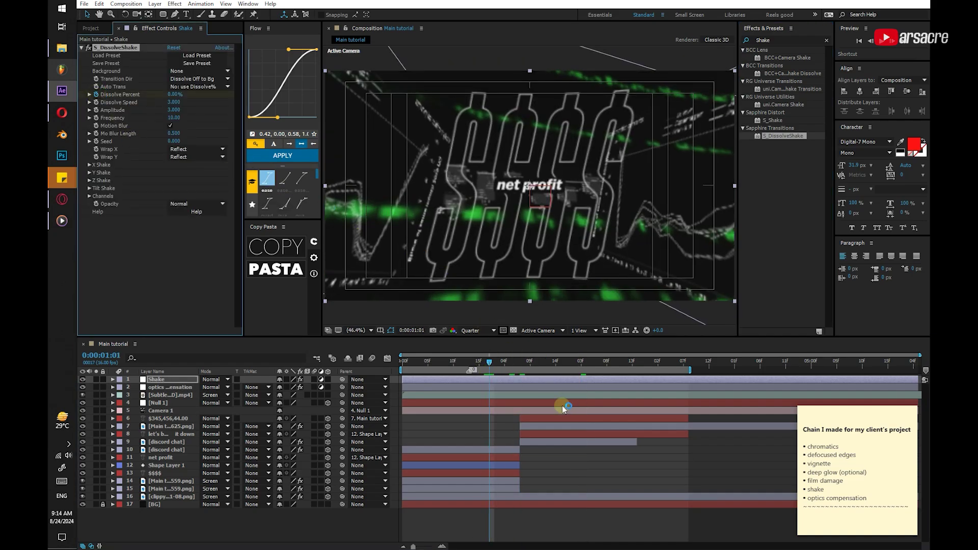
pyautogui.press('u')
pyautogui.click(518, 362)
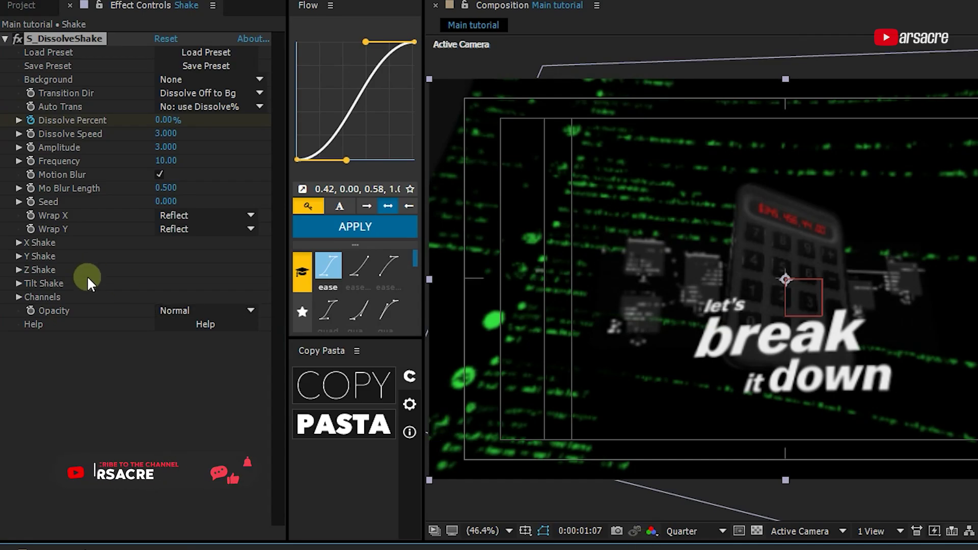
# Set the shake effect's Y Rand Amp to 150 and X Rand Amp to 50
pyautogui.click(18, 256)
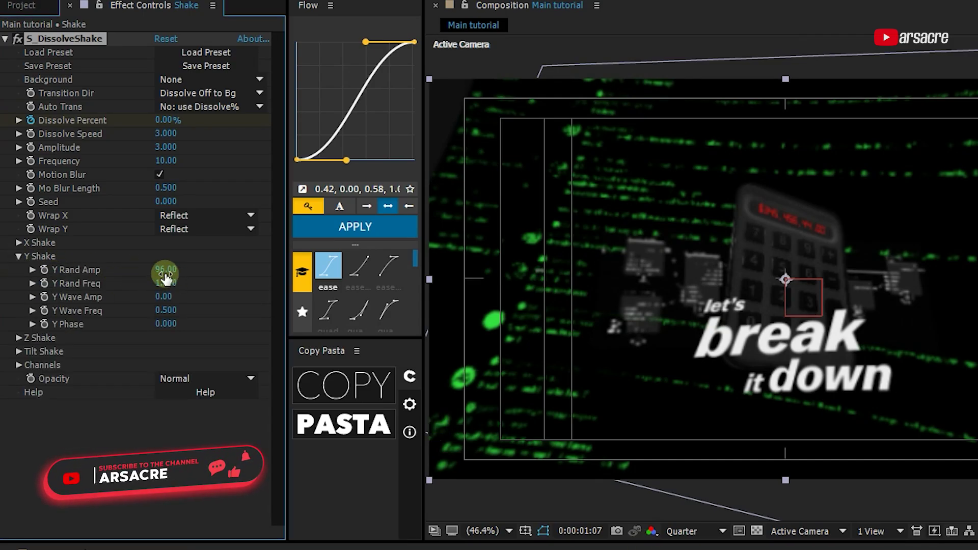
pyautogui.click(165, 275)
pyautogui.write('150')
pyautogui.click(18, 243)
pyautogui.click(18, 243)
pyautogui.click(167, 257)
pyautogui.write('50')
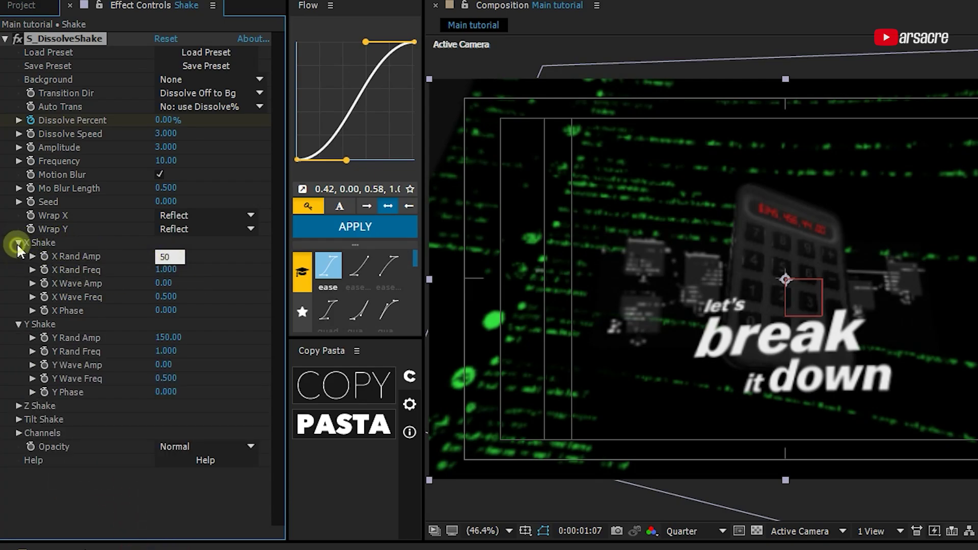
pyautogui.click(17, 406)
pyautogui.click(18, 405)
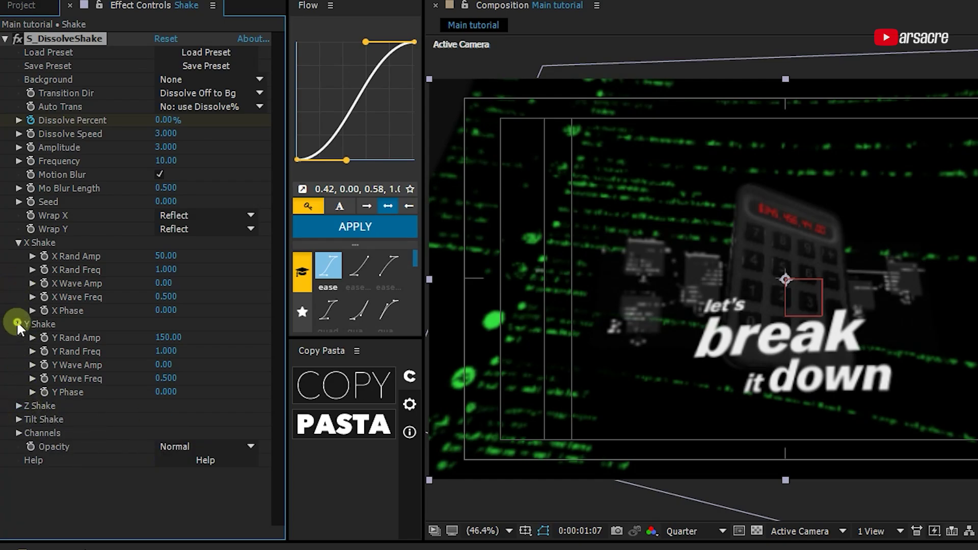
pyautogui.click(17, 245)
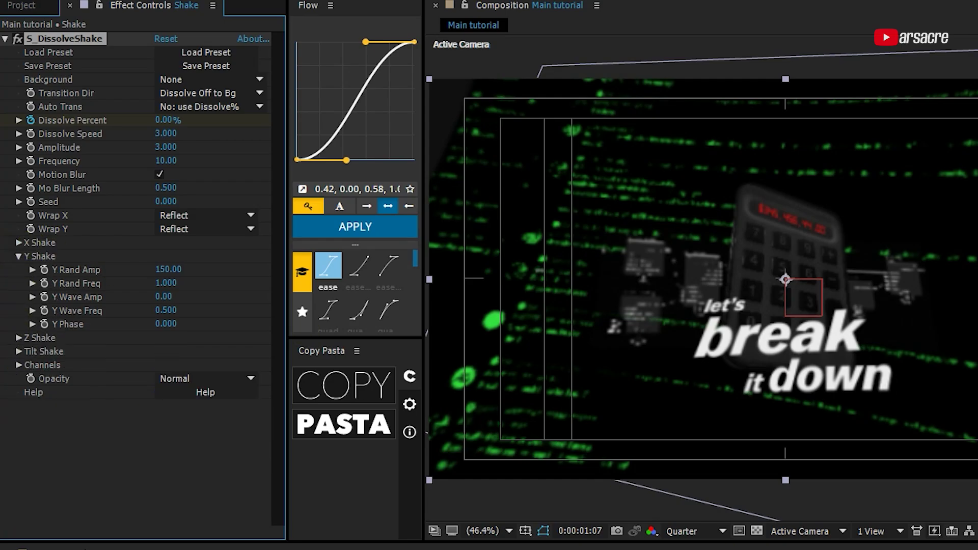
# Keyframe the Shake layer's Dissolve Percent at 0:00:01:07, trying 25% and settling on 15%
pyautogui.click(284, 393)
pyautogui.write('25')
pyautogui.click(495, 387)
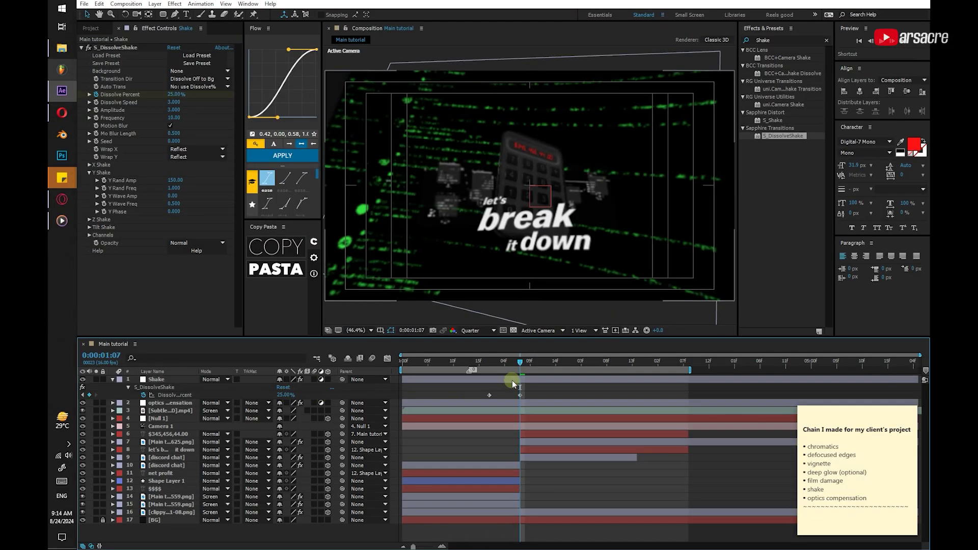
pyautogui.click(526, 381)
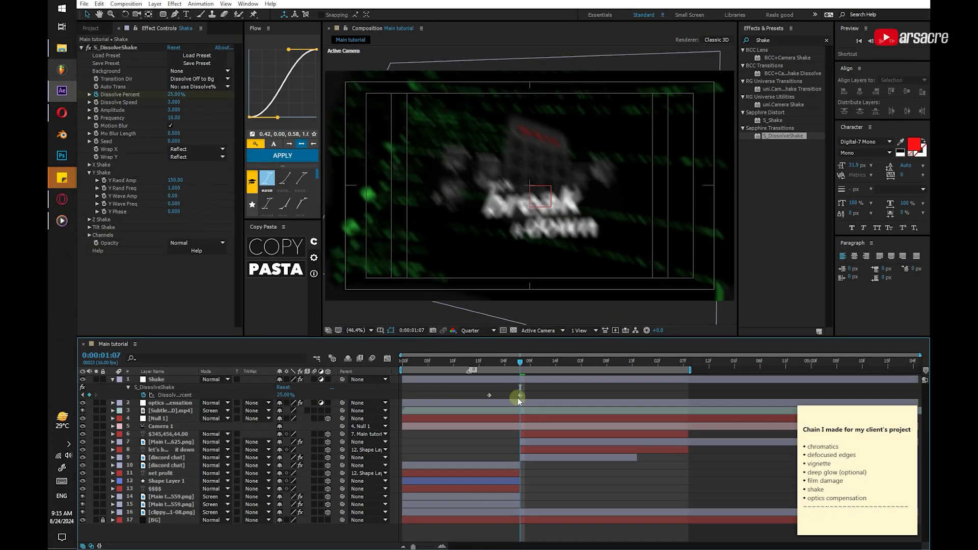
pyautogui.click(285, 395)
pyautogui.write('15')
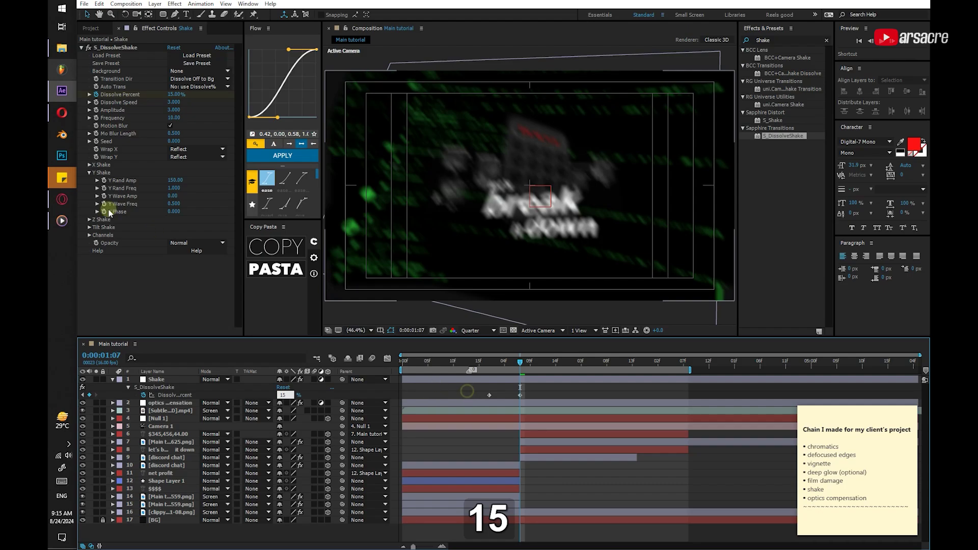
# Set X Rand Amp to 20 and move the first Dissolve Percent keyframe to one frame before 0:00:01:07
pyautogui.click(90, 165)
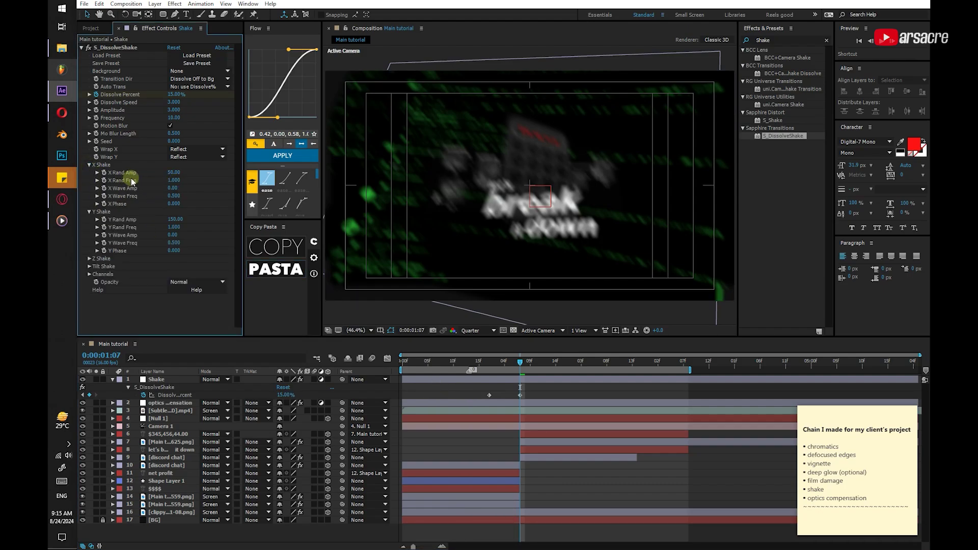
pyautogui.click(174, 172)
pyautogui.write('20')
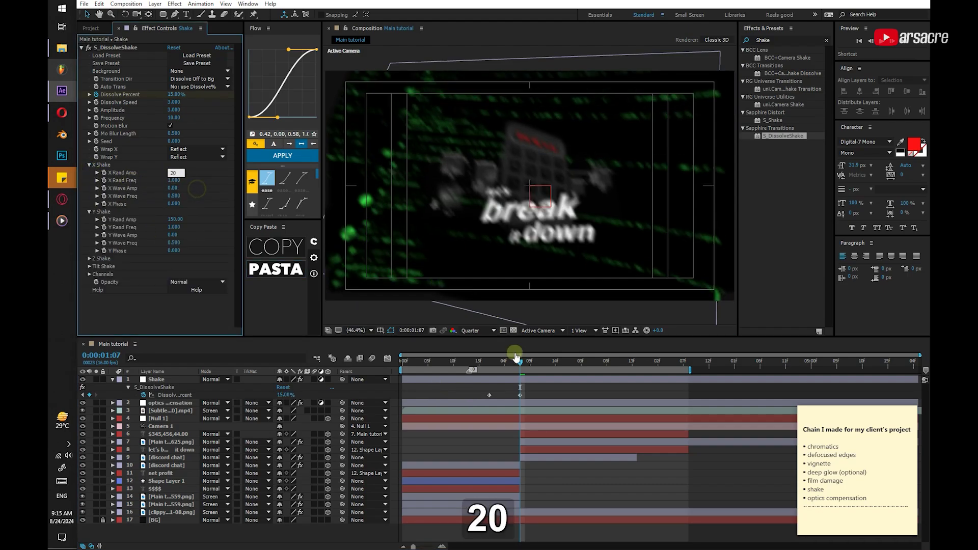
pyautogui.click(487, 396)
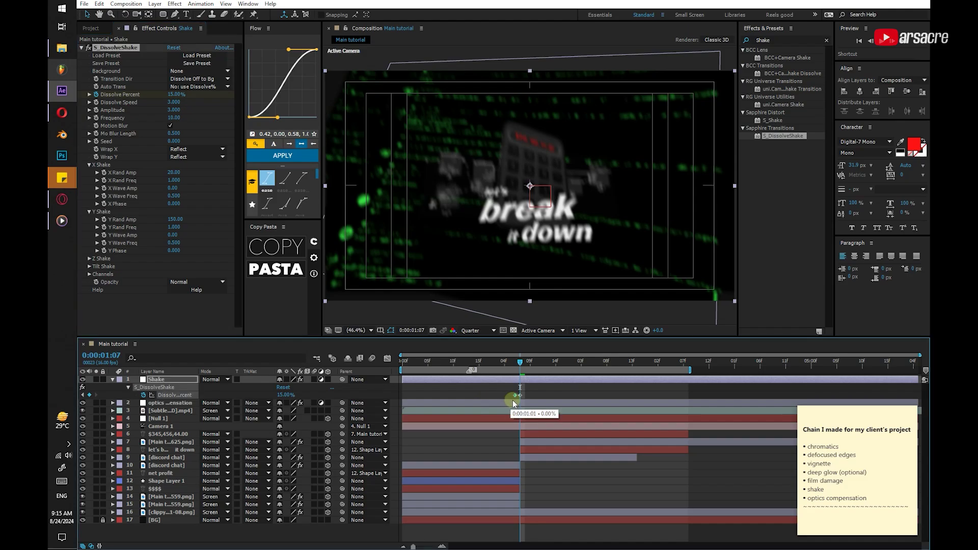
# Keyframe Dissolve Percent at 0% at 0:00:01:14 and shift that keyframe about two frames later
pyautogui.moveTo(535, 370); pyautogui.dragTo(555, 368)
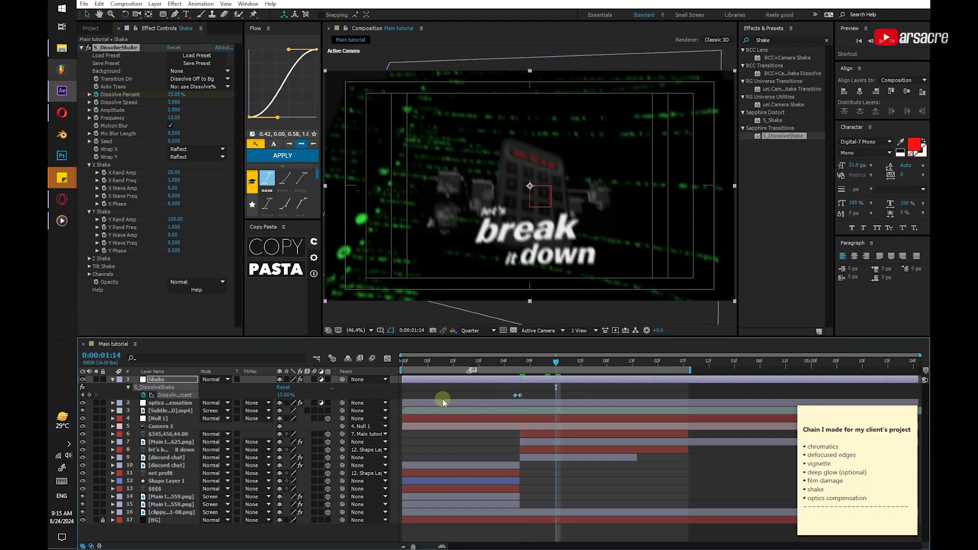
pyautogui.click(285, 396)
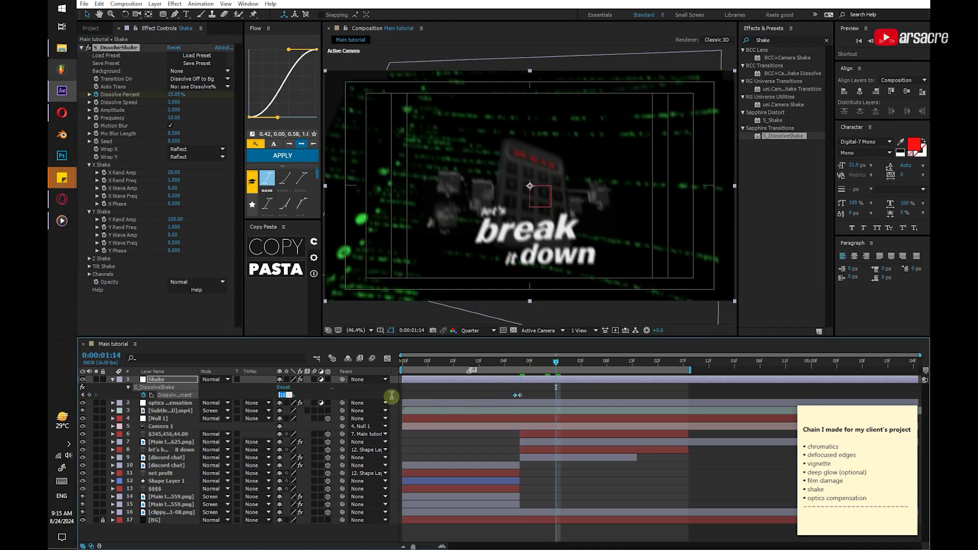
pyautogui.write('0')
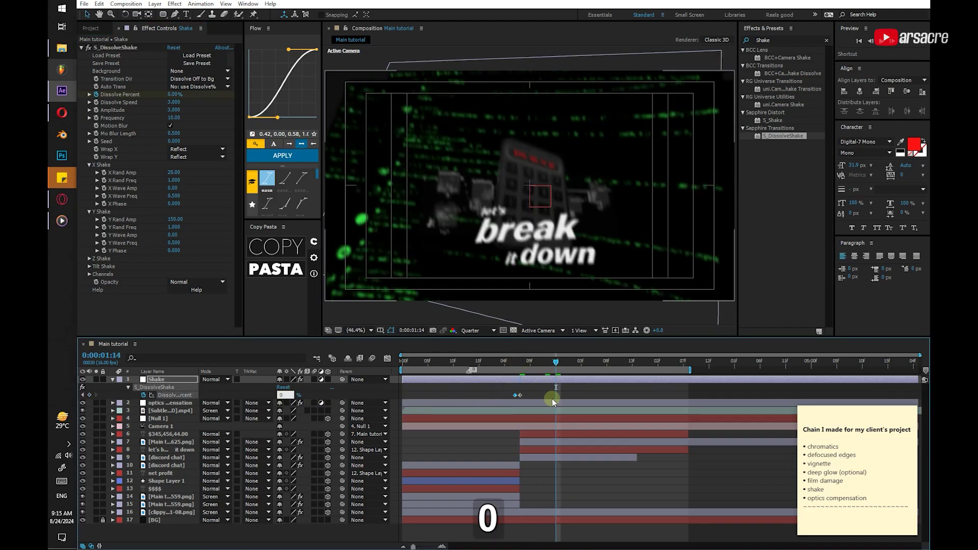
pyautogui.press('Return')
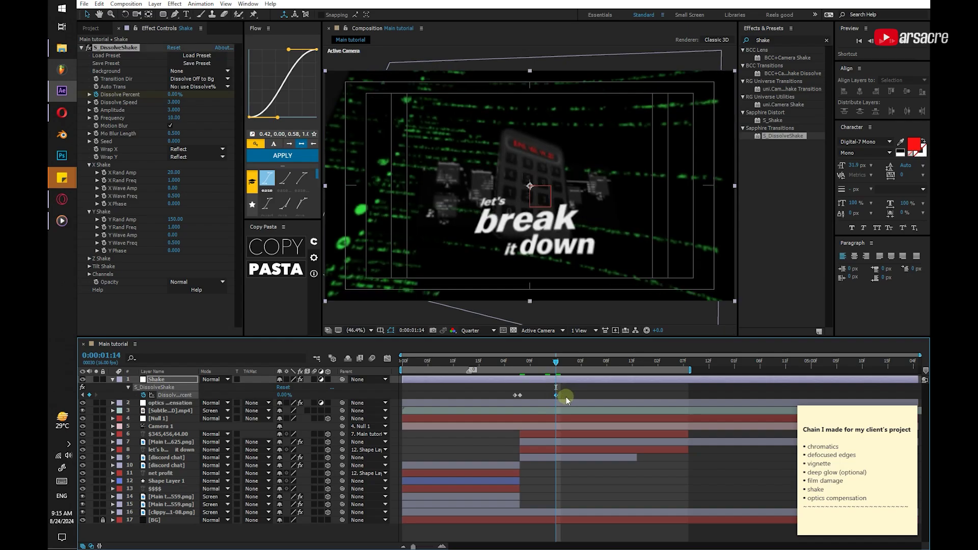
pyautogui.moveTo(565, 396); pyautogui.dragTo(566, 395)
# Shape the Dissolve Percent speed curve with an abrupt start and a slow ease-out, and preview the shake from 0:00:01:01
pyautogui.hotkey('shift', 'F3')
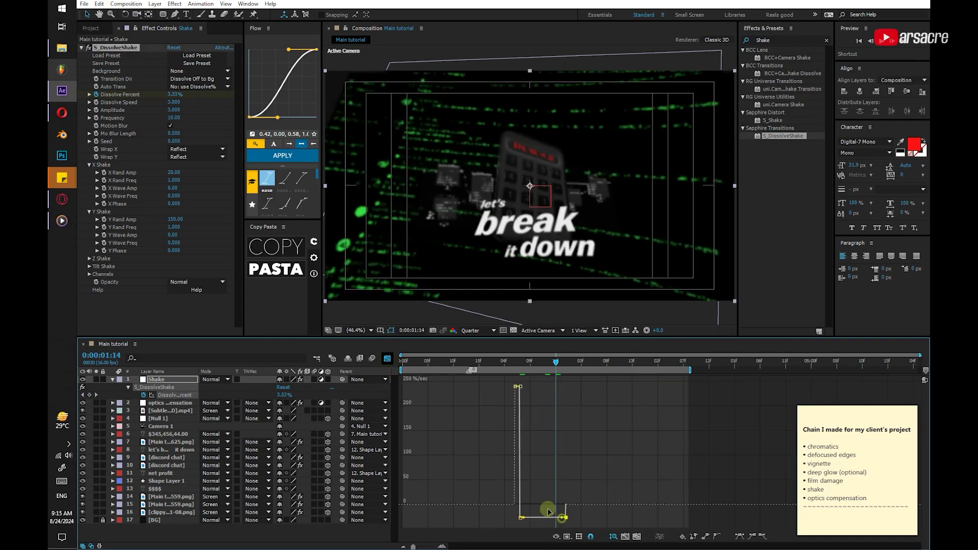
pyautogui.moveTo(548, 510); pyautogui.dragTo(521, 489)
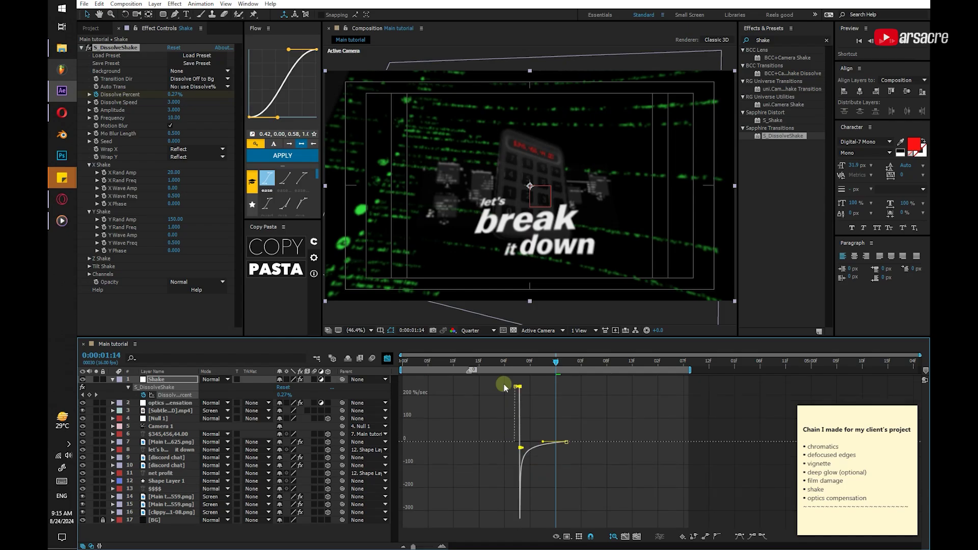
pyautogui.click(488, 361)
pyautogui.press('space')
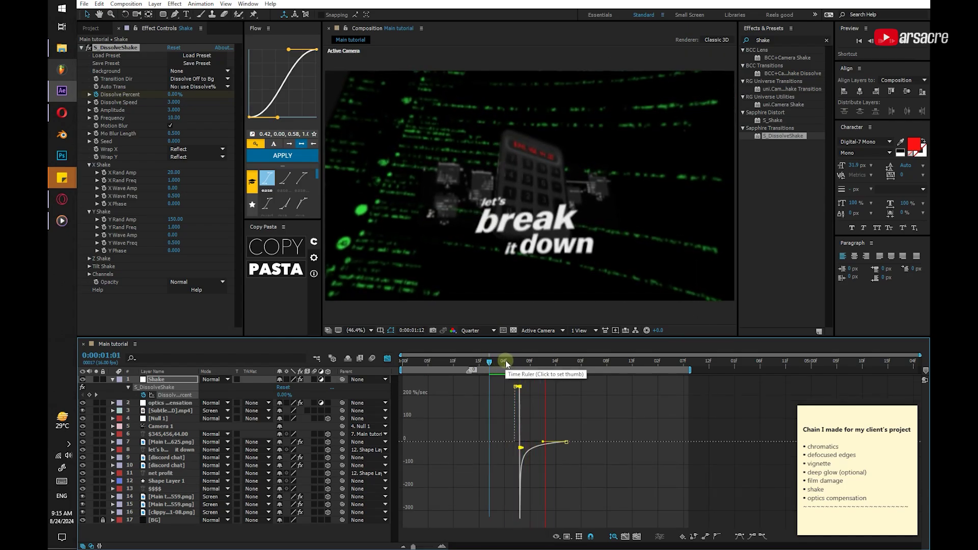
pyautogui.press('space')
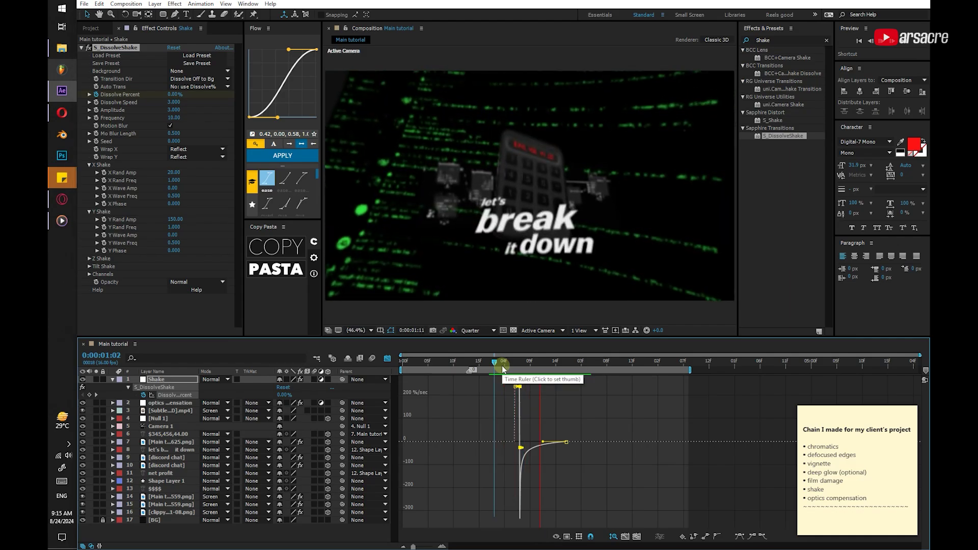
pyautogui.click(503, 362)
pyautogui.hotkey('shift', 'F3')
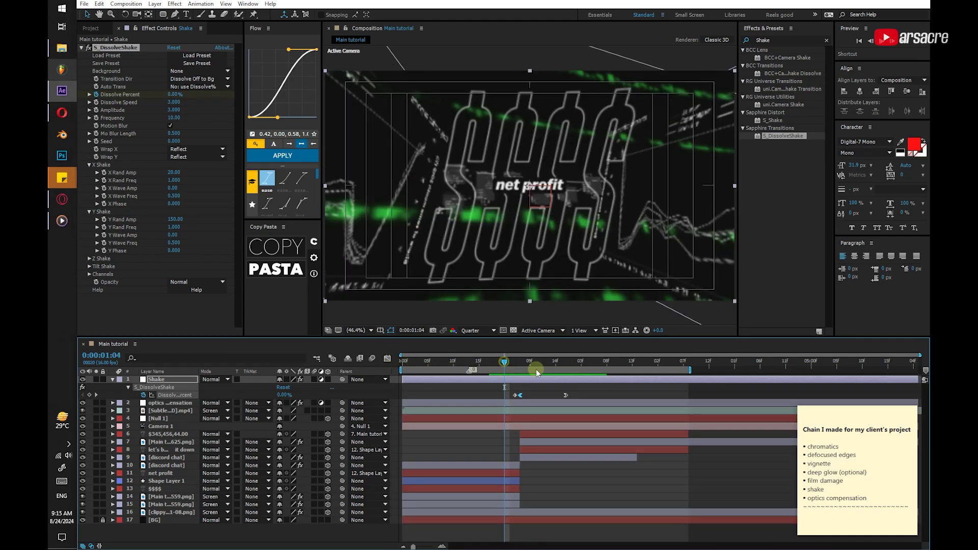
# Add a Position keyframe to Camera 1 at 0:00:01:07
pyautogui.moveTo(548, 373); pyautogui.dragTo(520, 385)
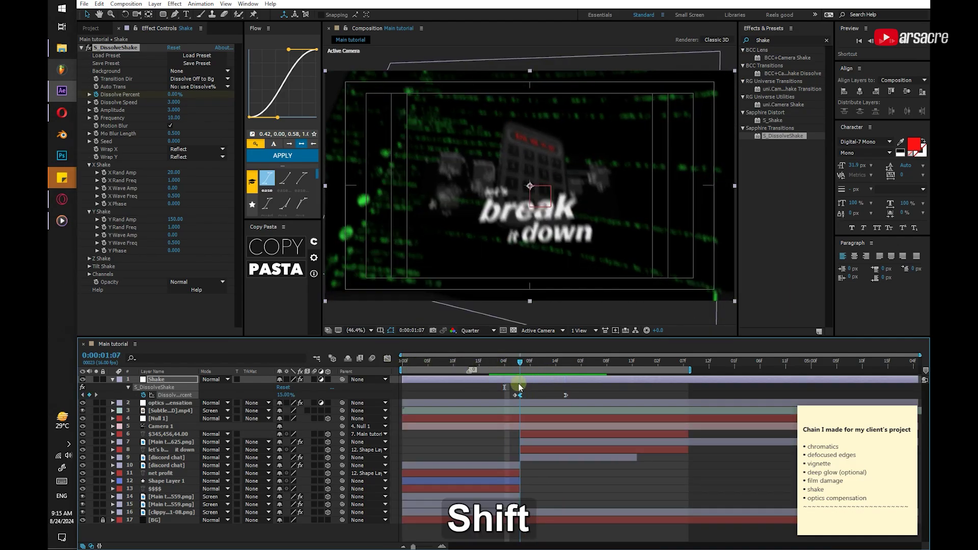
pyautogui.click(512, 427)
pyautogui.press('p')
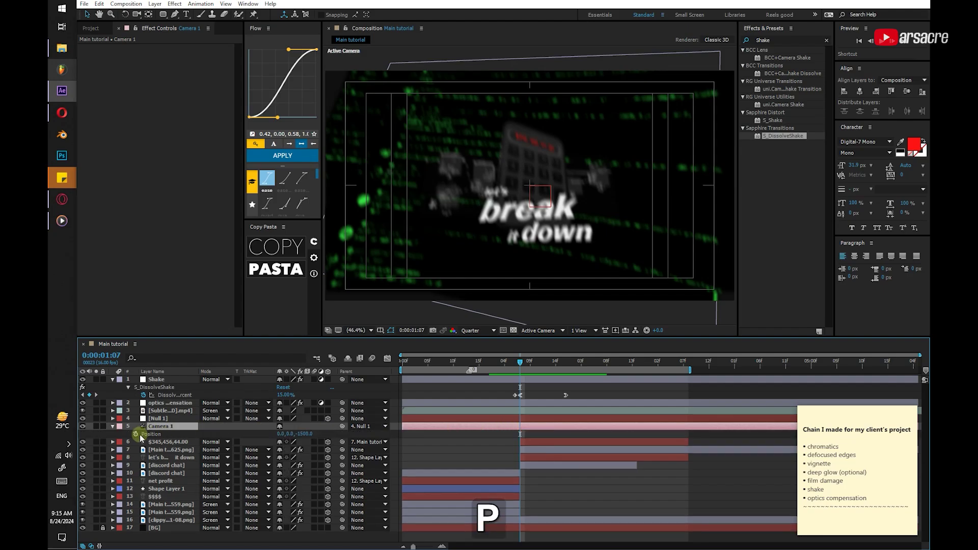
pyautogui.click(136, 433)
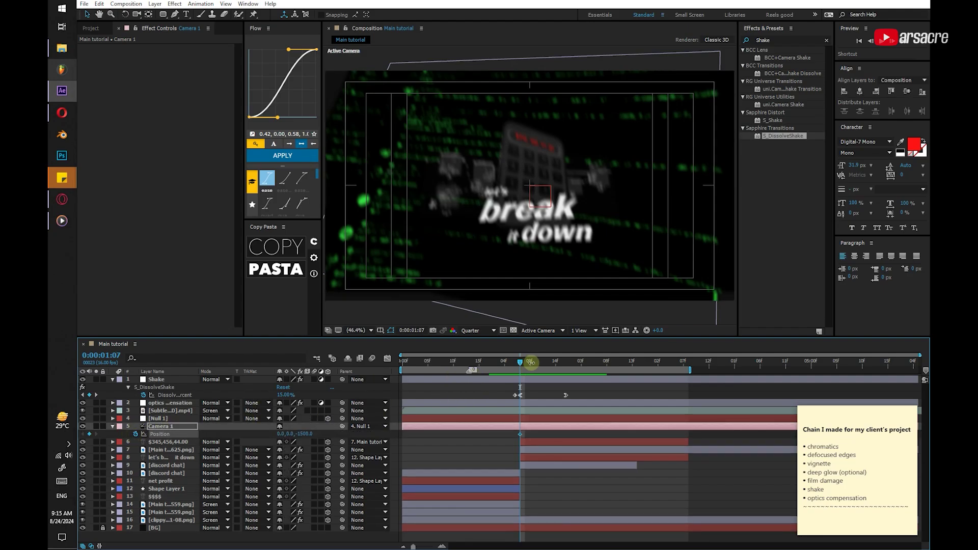
# Extend the second-scene discord chat layer to the text layer's end and keyframe Camera 1's Z position at -1333 at 0:00:02:14
pyautogui.moveTo(532, 366); pyautogui.dragTo(635, 366)
pyautogui.click(658, 465)
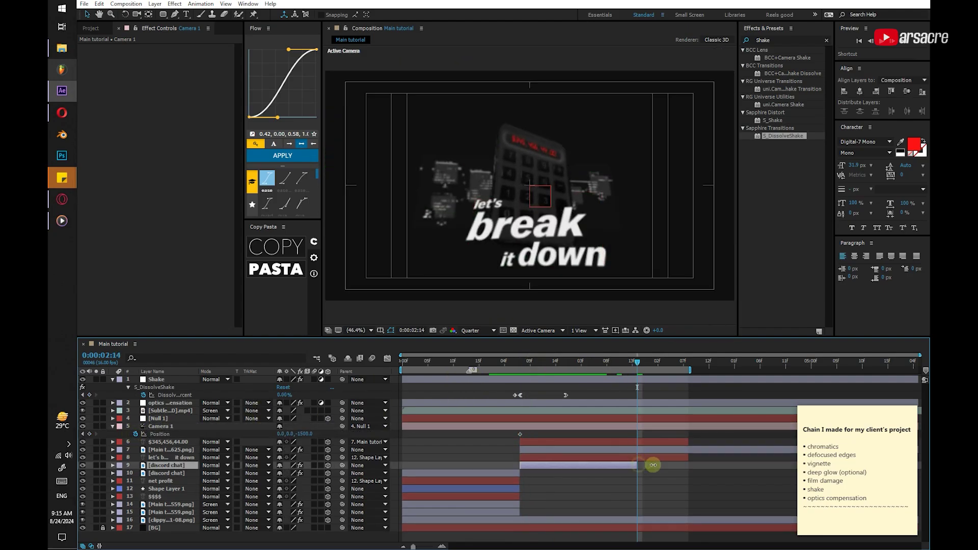
pyautogui.moveTo(658, 465); pyautogui.dragTo(689, 464)
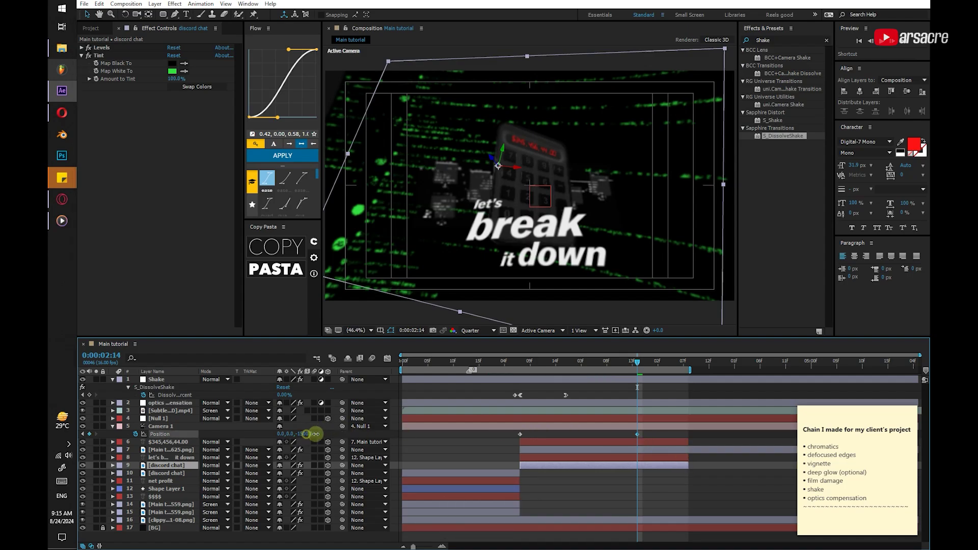
pyautogui.moveTo(314, 432); pyautogui.dragTo(384, 437)
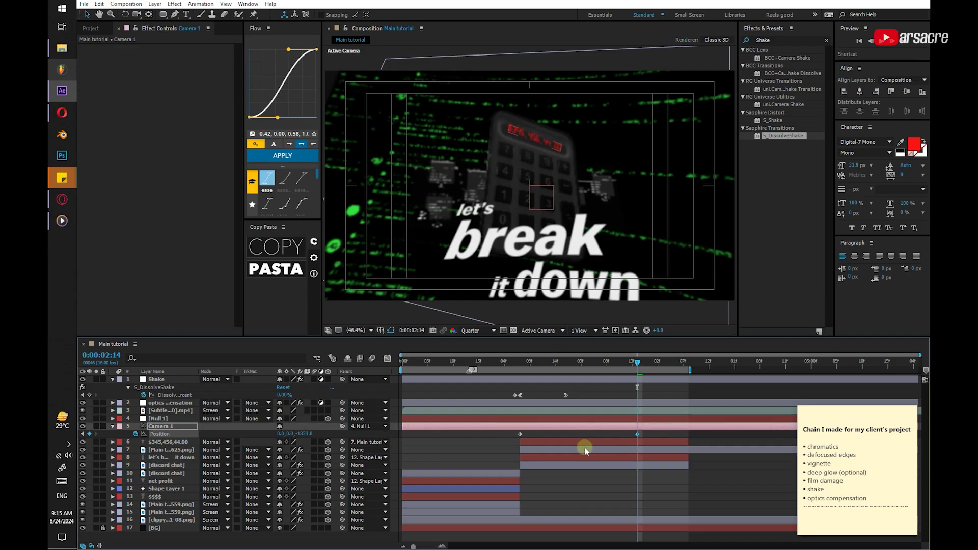
# Nudge the red $345,456,44.00 text layer slightly sideways within the calculator's display
pyautogui.click(163, 444)
pyautogui.press('v')
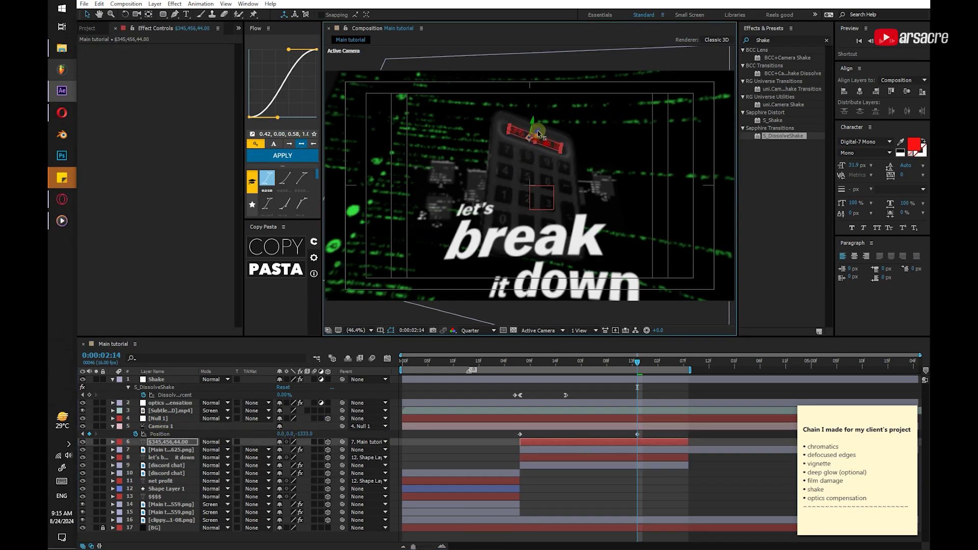
pyautogui.moveTo(539, 134); pyautogui.dragTo(534, 134)
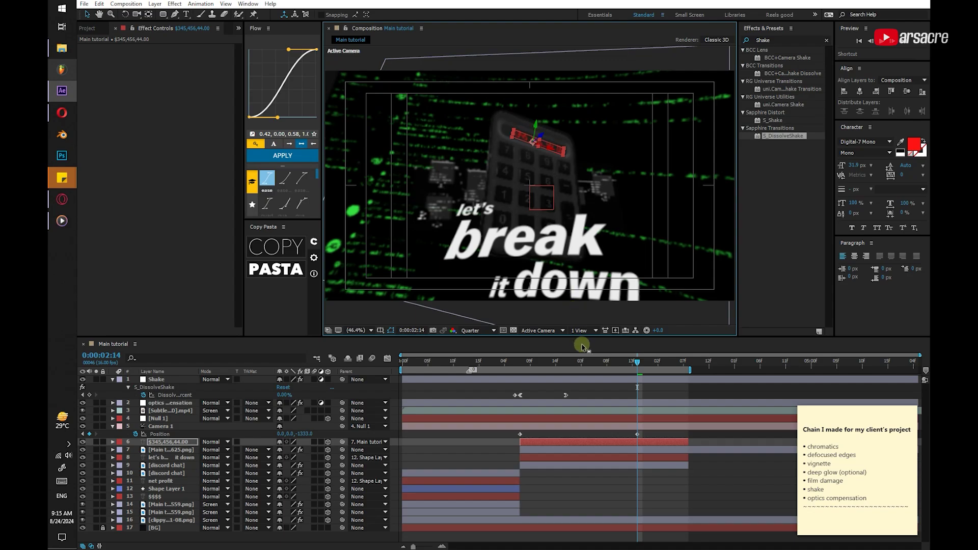
# Move Camera 1's last Position keyframe to the end of the second-scene text layers and preview the camera move with the shake
pyautogui.moveTo(561, 362); pyautogui.dragTo(515, 363)
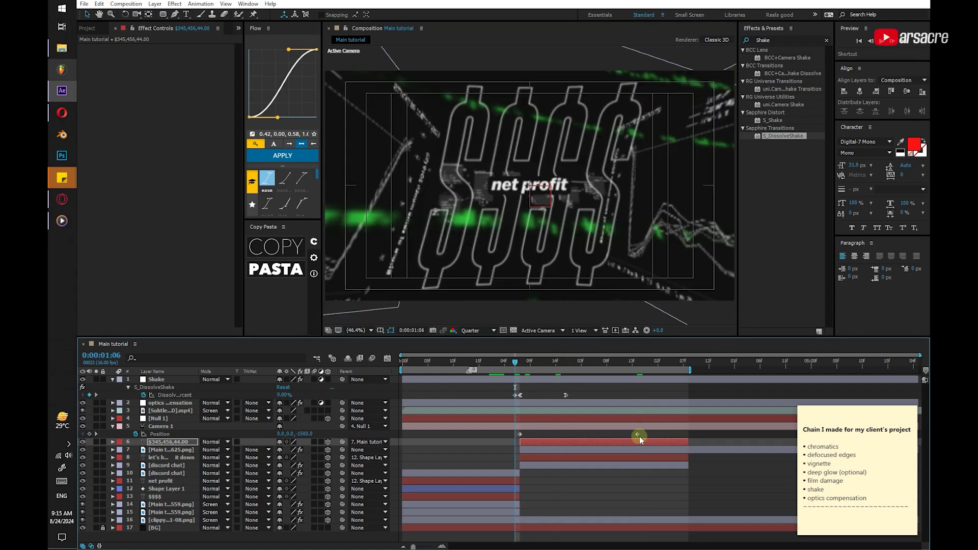
pyautogui.click(637, 434)
pyautogui.moveTo(686, 435); pyautogui.dragTo(688, 436)
pyautogui.press('space')
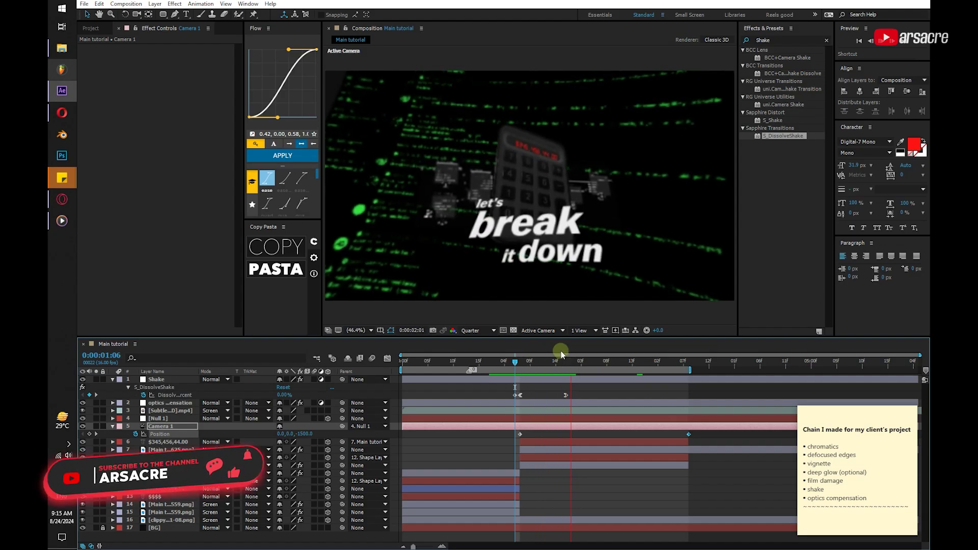
pyautogui.press('space')
pyautogui.click(500, 363)
pyautogui.press('space')
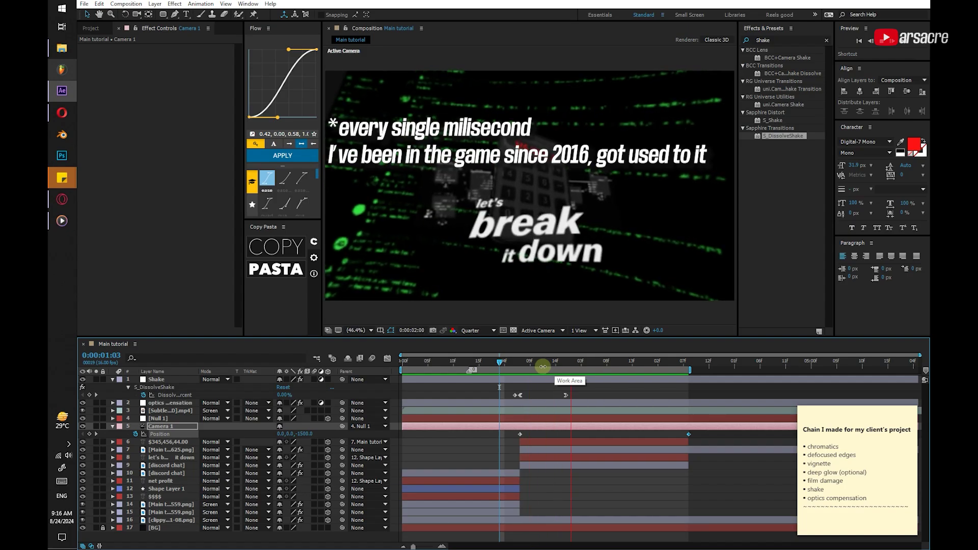
pyautogui.click(504, 364)
pyautogui.click(439, 436)
pyautogui.press('u')
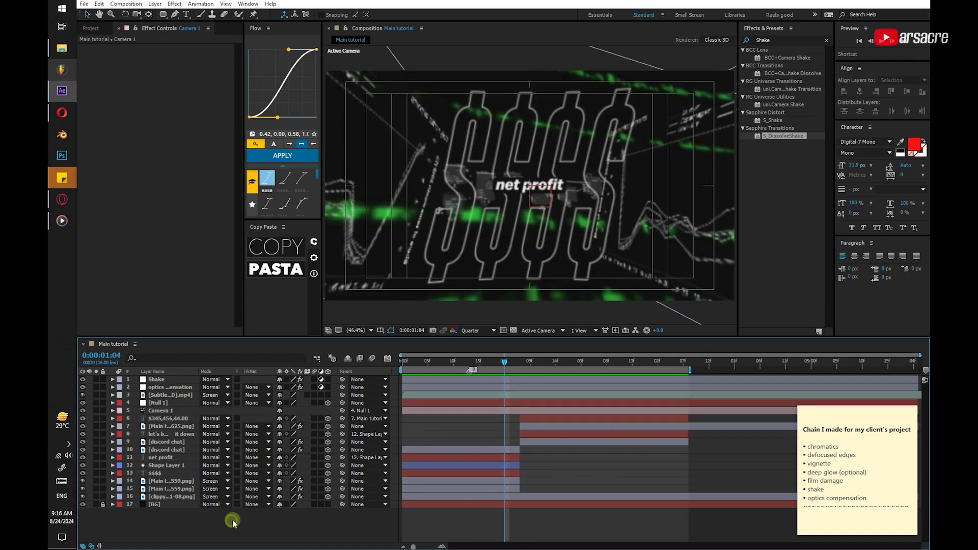
# Add a new adjustment layer on top of the composition and name it Film damage
pyautogui.hotkey('ctrl', 'alt', 'y')
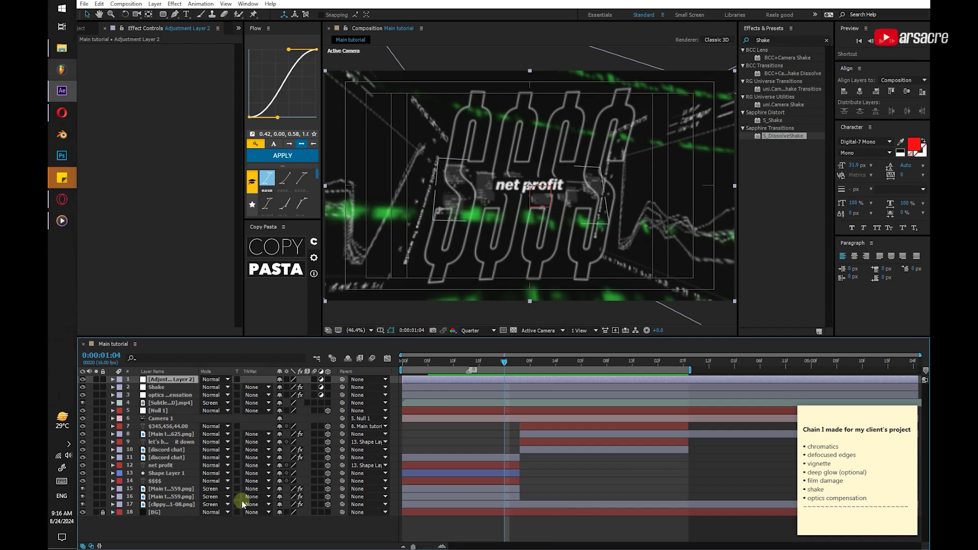
pyautogui.press('Return')
pyautogui.write('Film damage')
# Apply BCC Film Damage to the Film damage layer with the FlickerGrainScratchesHairDD.bsp preset and switch its scratches off
pyautogui.hotkey('ctrl', 'a')
pyautogui.hotkey('ctrl', 'c')
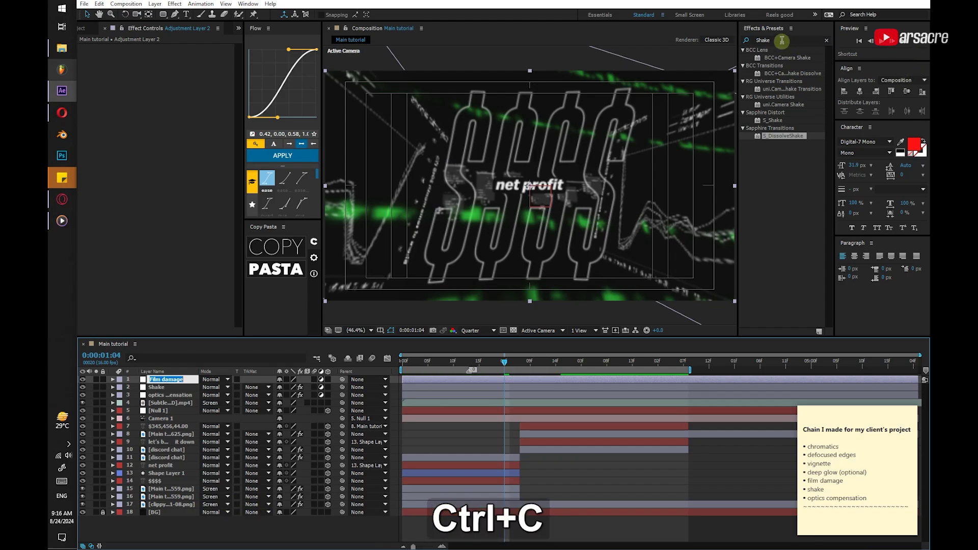
pyautogui.click(782, 41)
pyautogui.hotkey('ctrl', 'a')
pyautogui.hotkey('ctrl', 'v')
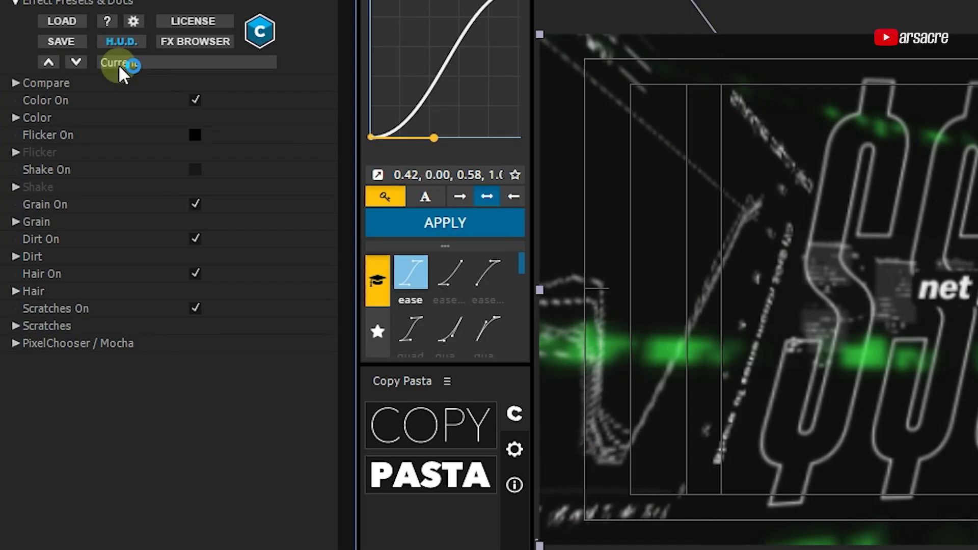
pyautogui.click(136, 83)
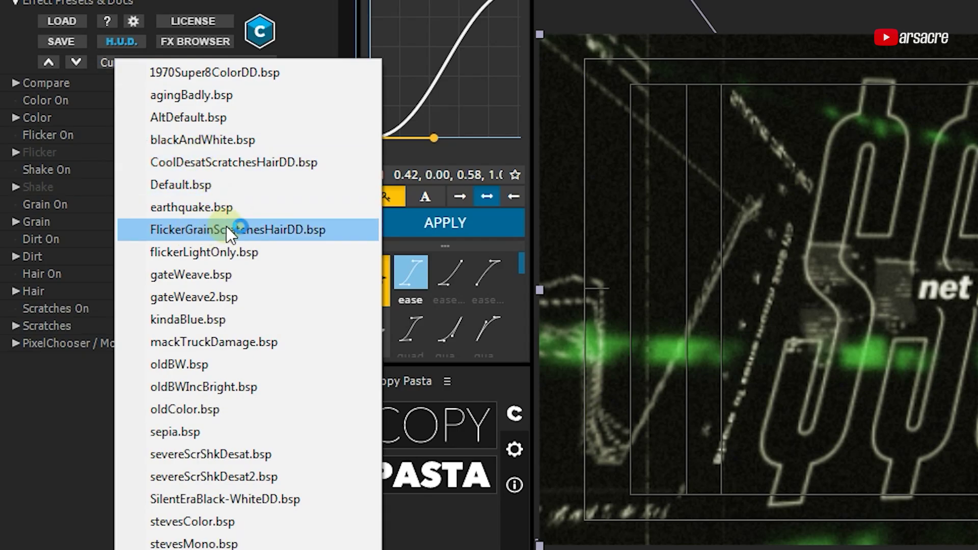
pyautogui.click(190, 229)
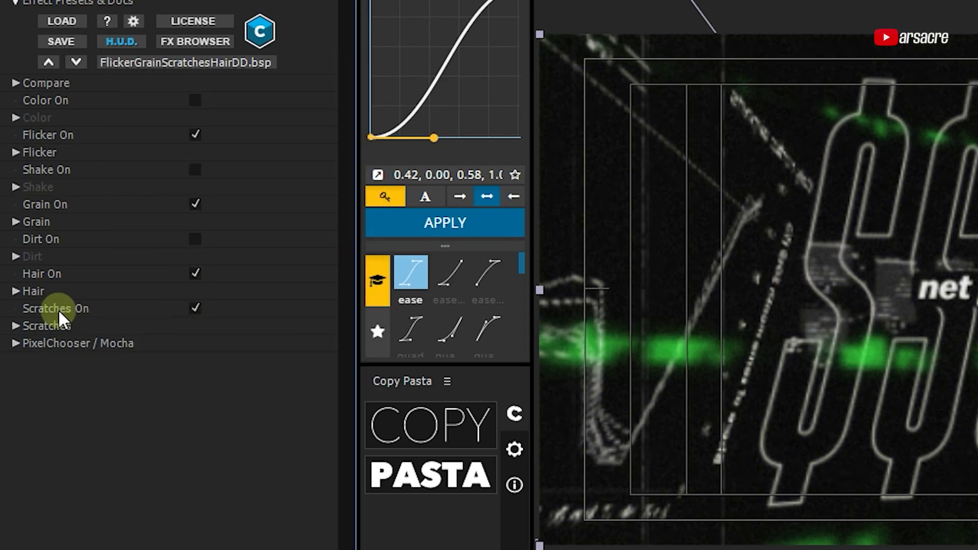
pyautogui.click(195, 308)
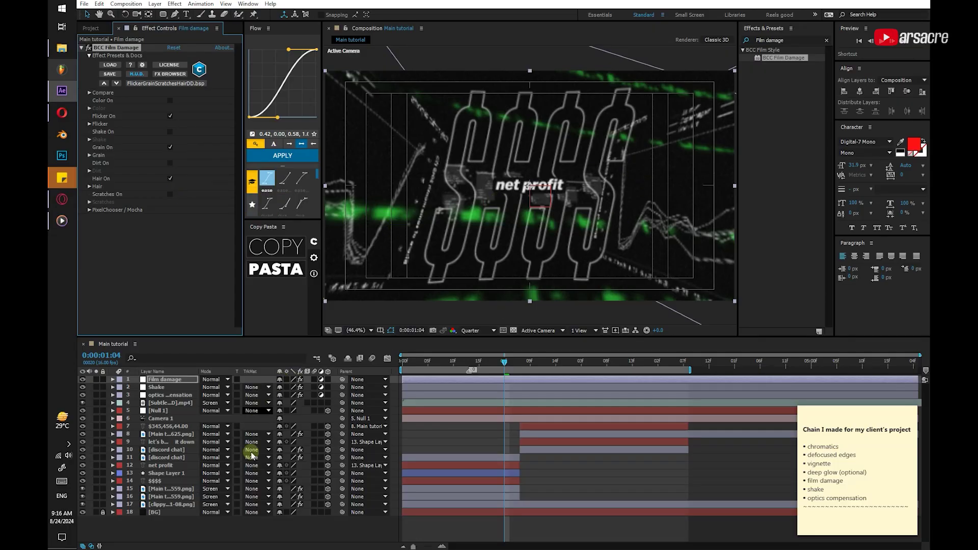
pyautogui.click(224, 524)
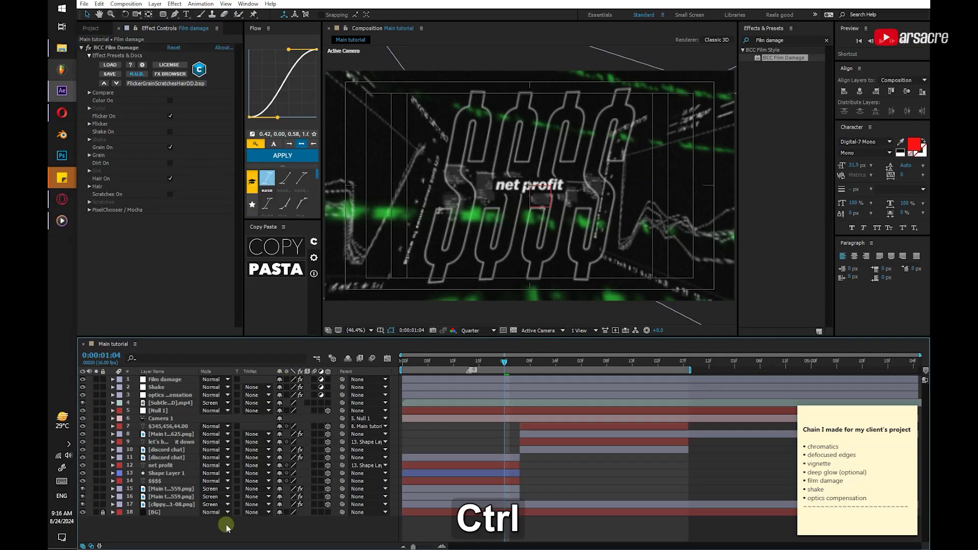
# Create another adjustment layer above Film damage and name it Deep glow
pyautogui.hotkey('ctrl', 'alt', 'y')
pyautogui.press('Return')
pyautogui.write('Deepglow')
pyautogui.press('Left')
pyautogui.press('Left')
pyautogui.press('Left')
pyautogui.press('Left')
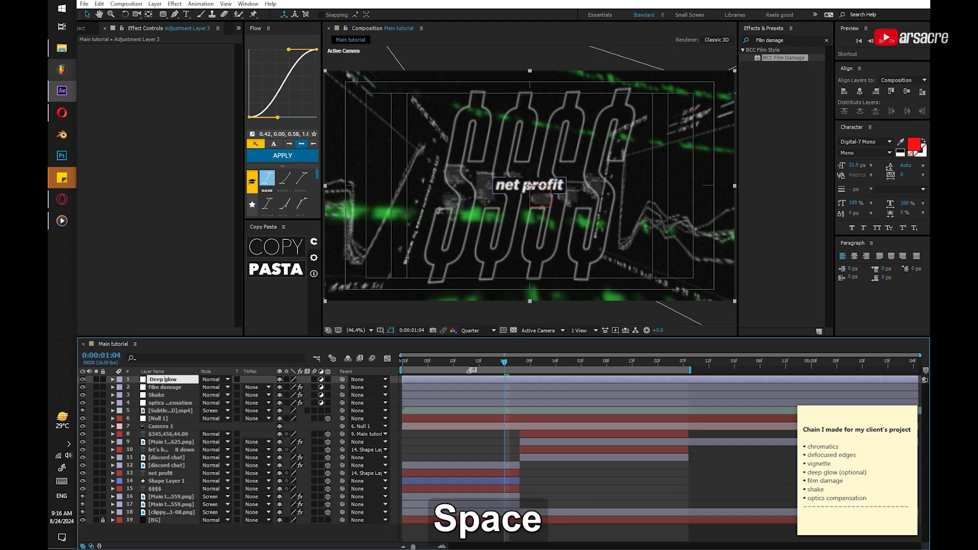
pyautogui.press('End')
# Find the Deep Glow effect and apply it to the Deep glow adjustment layer, with the layer hidden
pyautogui.hotkey('ctrl', 'a')
pyautogui.hotkey('ctrl', 'c')
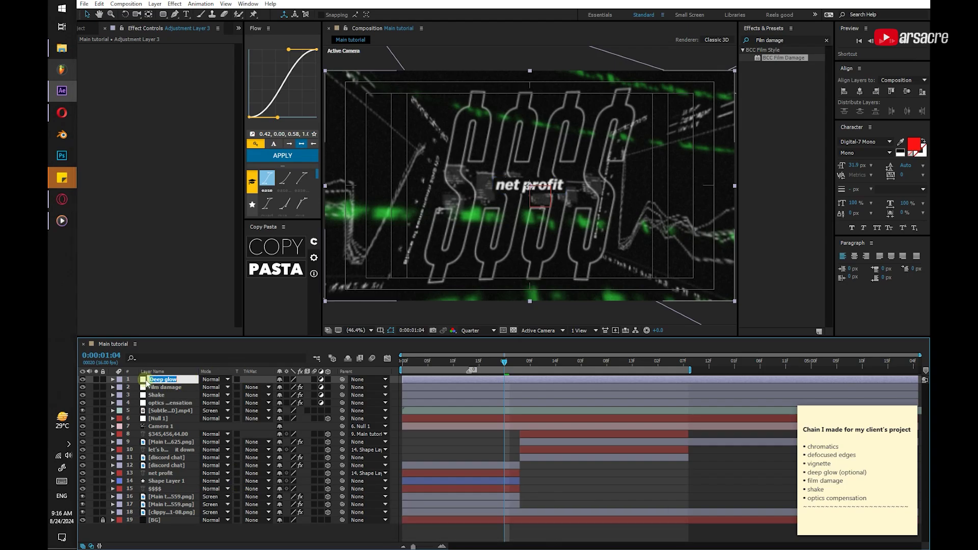
pyautogui.press('Return')
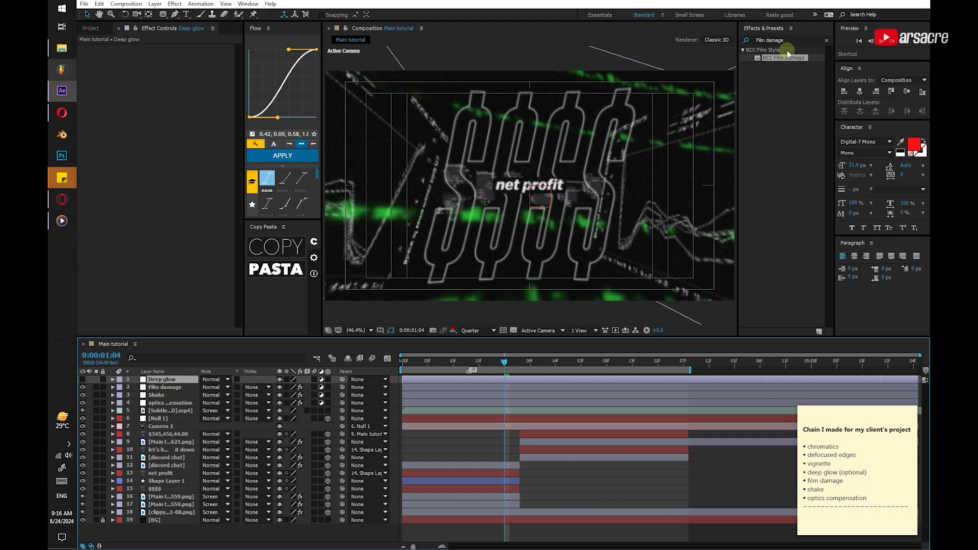
pyautogui.click(774, 40)
pyautogui.hotkey('ctrl', 'v')
pyautogui.moveTo(762, 88); pyautogui.dragTo(190, 72)
# Set Deep Glow's Exposure to 0.20 and Radius to 373, and make the Deep glow layer visible again
pyautogui.click(171, 71)
pyautogui.write('.5')
pyautogui.press('Return')
pyautogui.click(172, 72)
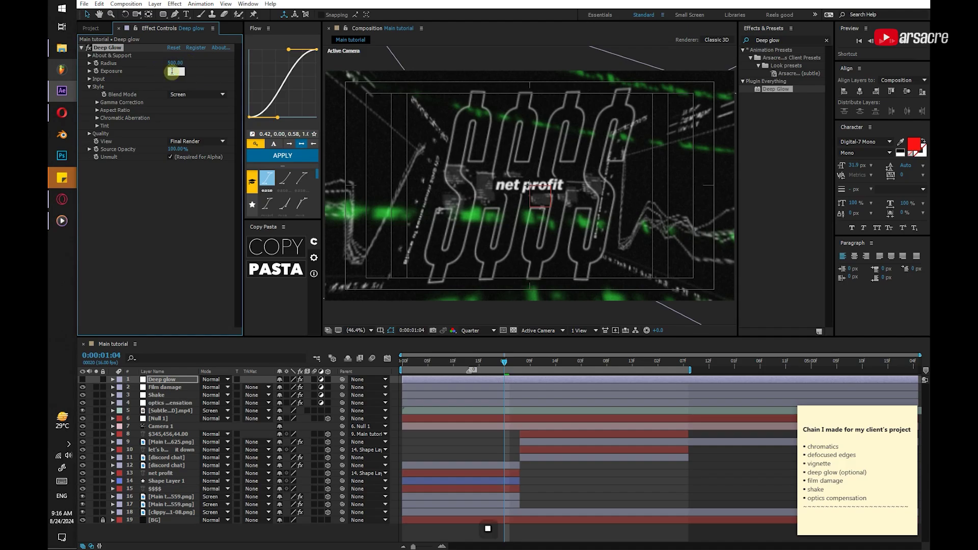
pyautogui.press('Return')
pyautogui.click(174, 63)
pyautogui.write('400')
pyautogui.click(172, 222)
pyautogui.click(83, 379)
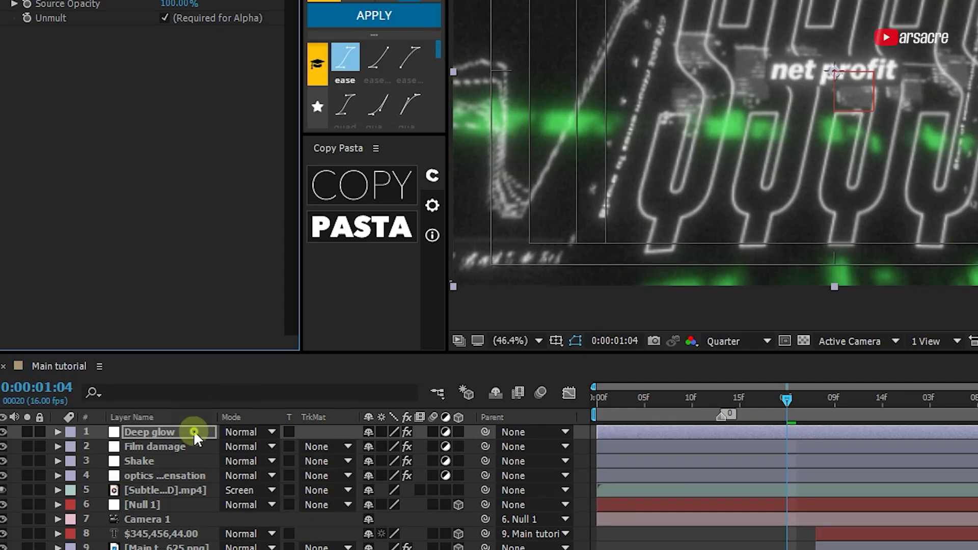
# Set the Deep glow layer's opacity to 70% and collapse its properties
pyautogui.click(194, 432)
pyautogui.write('t')
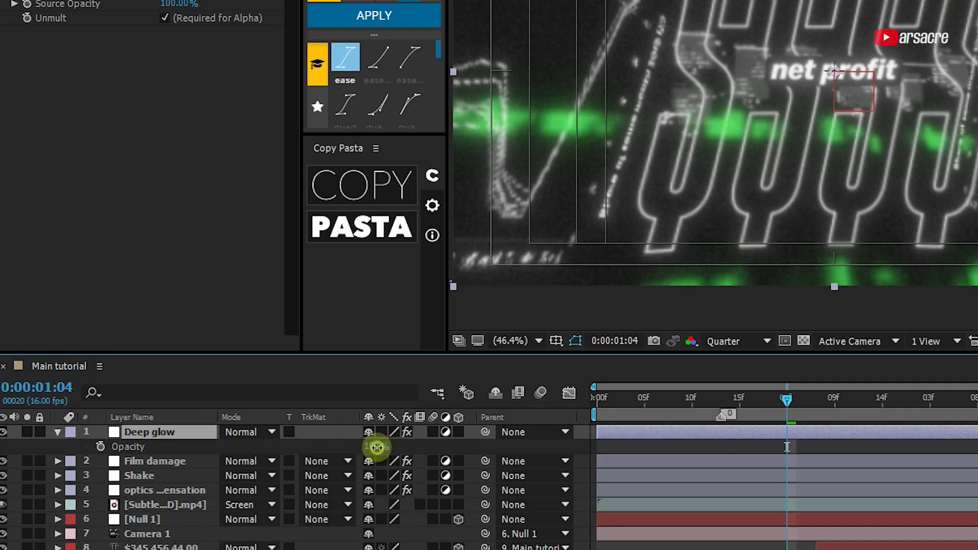
pyautogui.write('70')
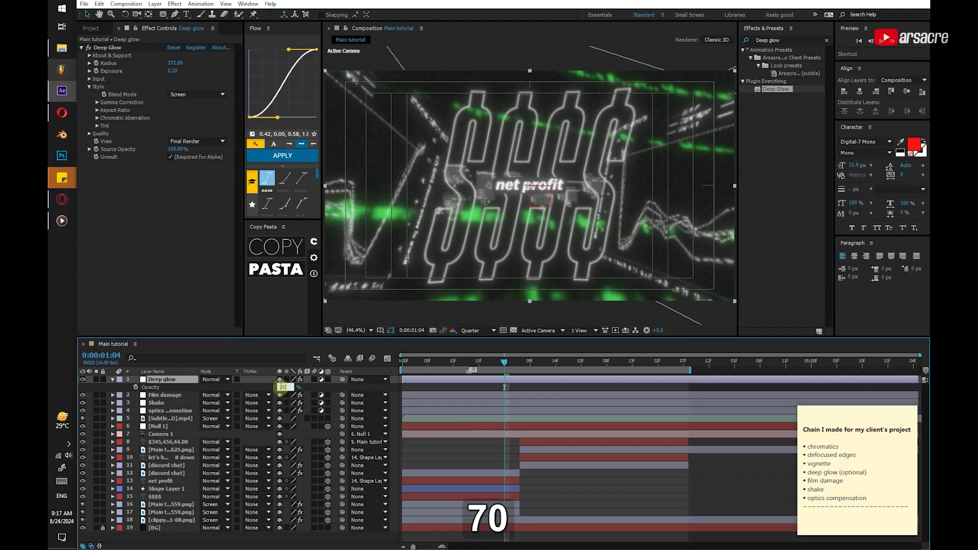
pyautogui.click(111, 380)
pyautogui.click(112, 379)
pyautogui.click(121, 395)
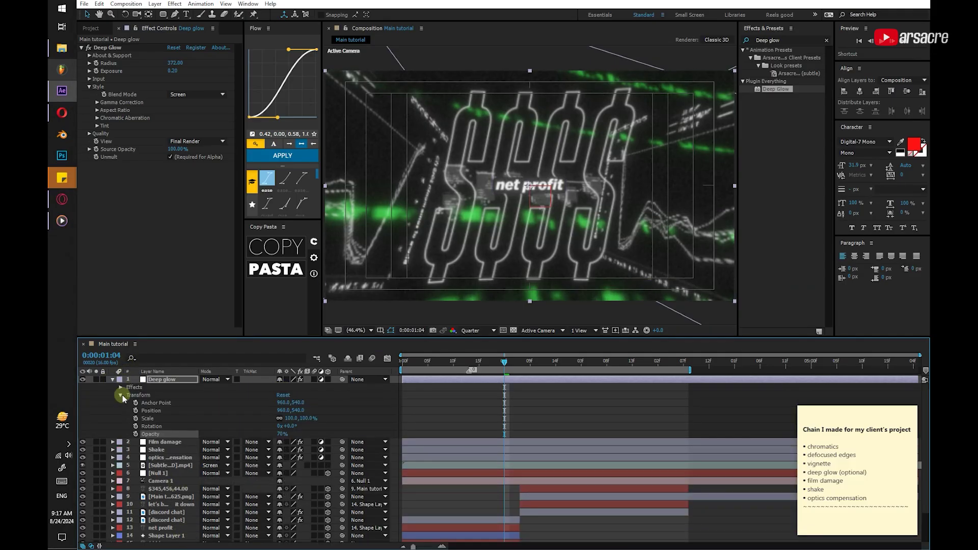
pyautogui.click(158, 380)
pyautogui.press('u')
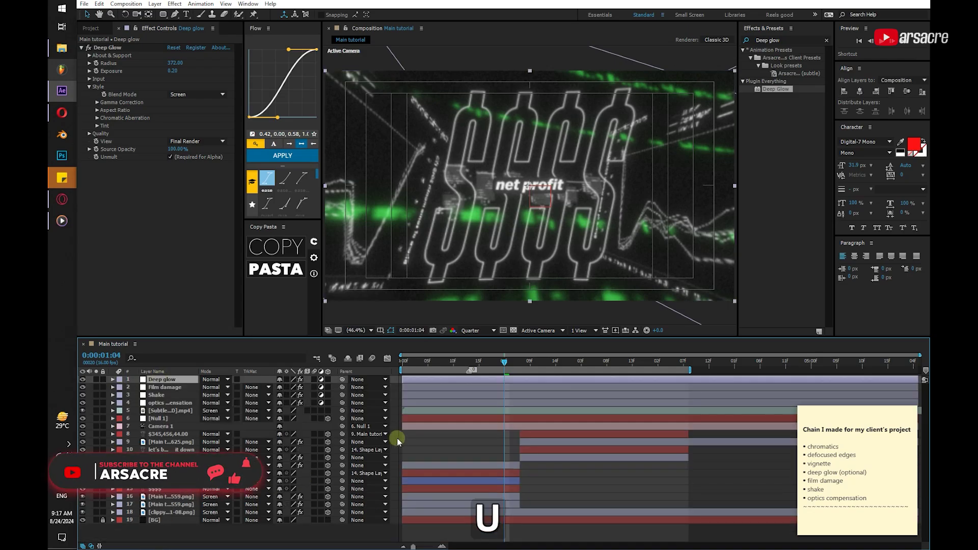
# Add an adjustment layer named Vignette above the Deep glow layer
pyautogui.hotkey('ctrl', 'alt', 'y')
pyautogui.press('Return')
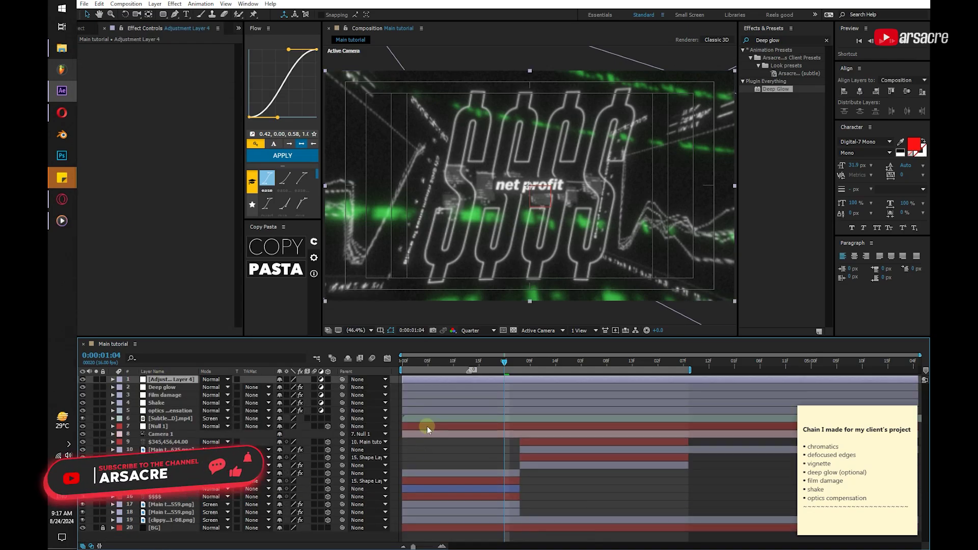
pyautogui.write('Vignette')
# Search the effects for Vignette and apply CC Vignette to the Vignette layer
pyautogui.hotkey('ctrl', 'a')
pyautogui.hotkey('ctrl', 'c')
pyautogui.click(779, 40)
pyautogui.hotkey('ctrl', 'v')
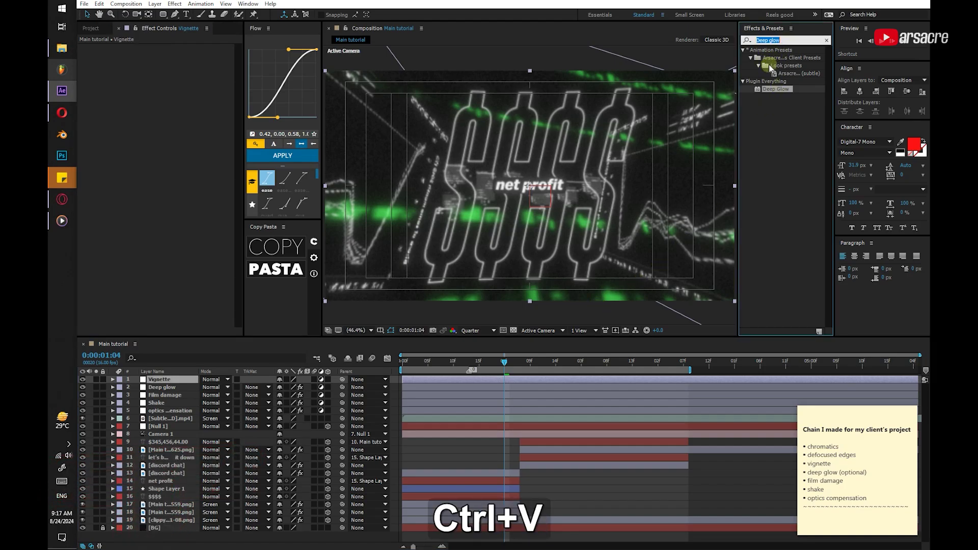
pyautogui.doubleClick(775, 159)
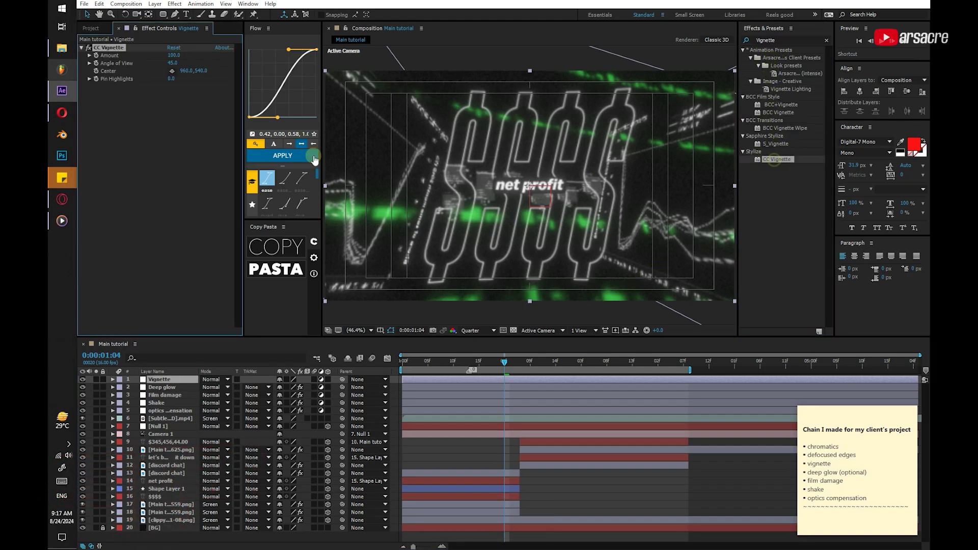
pyautogui.click(172, 63)
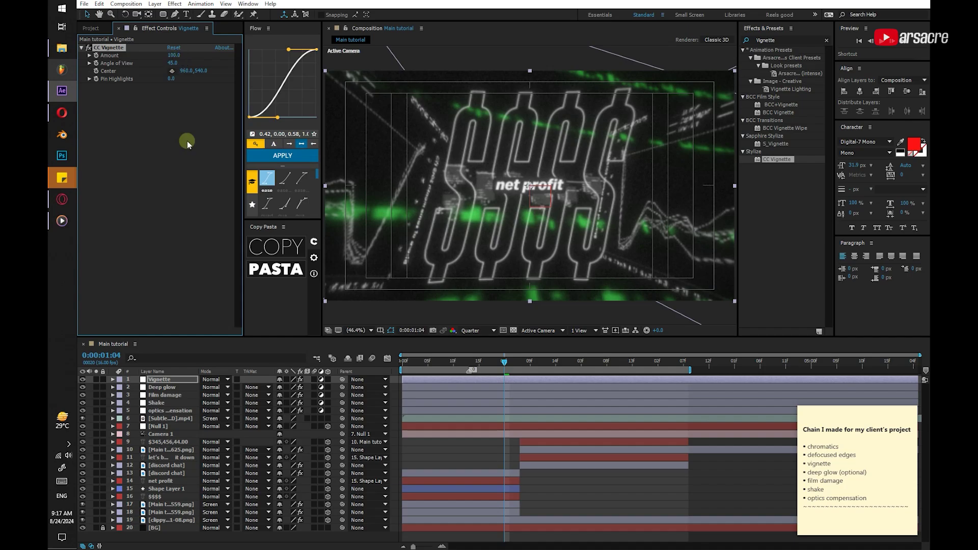
# Add an adjustment layer named Defocuse edge above the Vignette layer
pyautogui.hotkey('ctrl', 'alt', 'y')
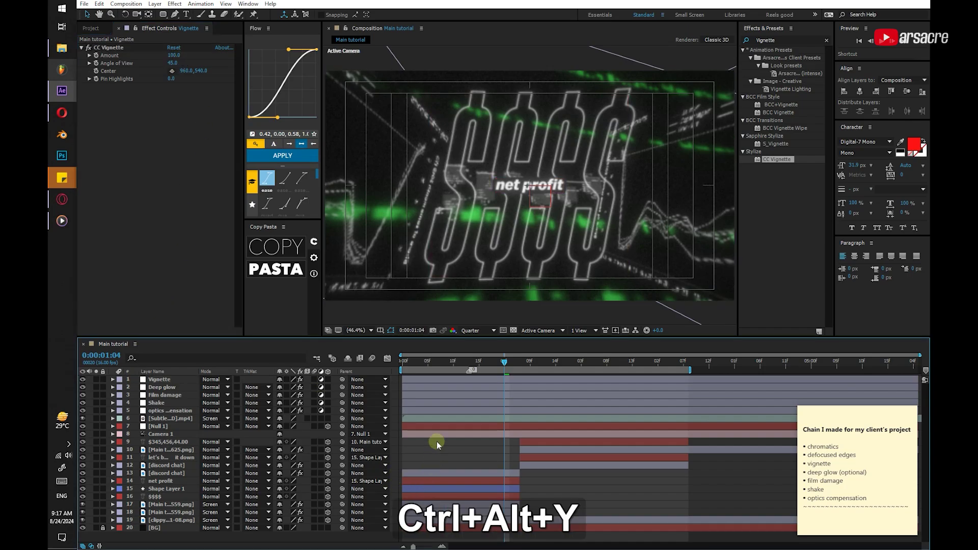
pyautogui.press('Return')
pyautogui.write('Def')
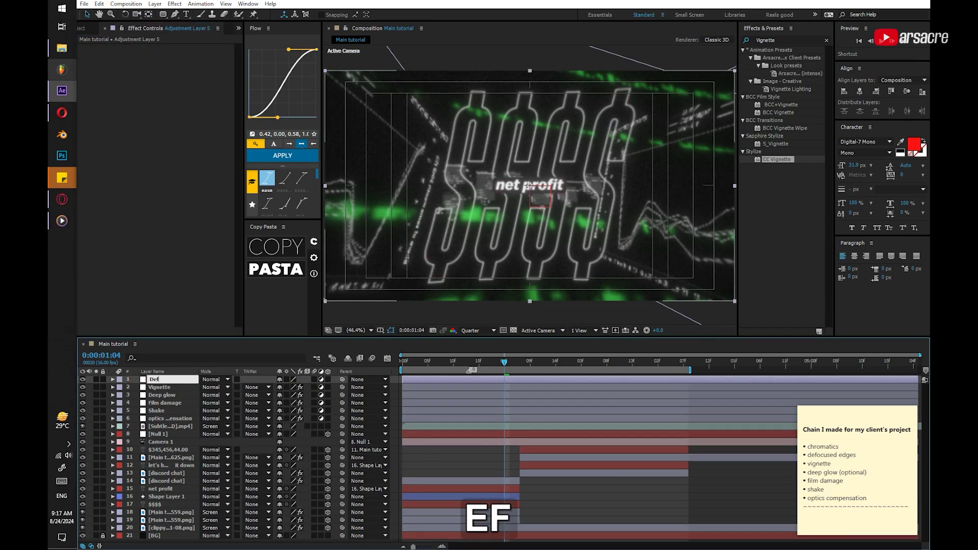
pyautogui.write('ocuse edge')
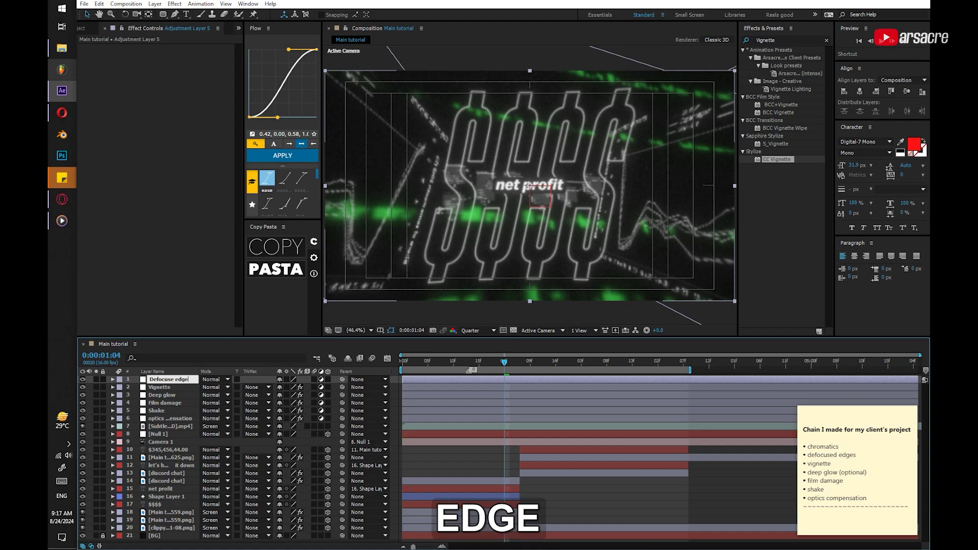
# Apply Gaussian Blur to the Defocuse edge layer with a Blurriness of 40
pyautogui.click(787, 40)
pyautogui.hotkey('ctrl', 'a')
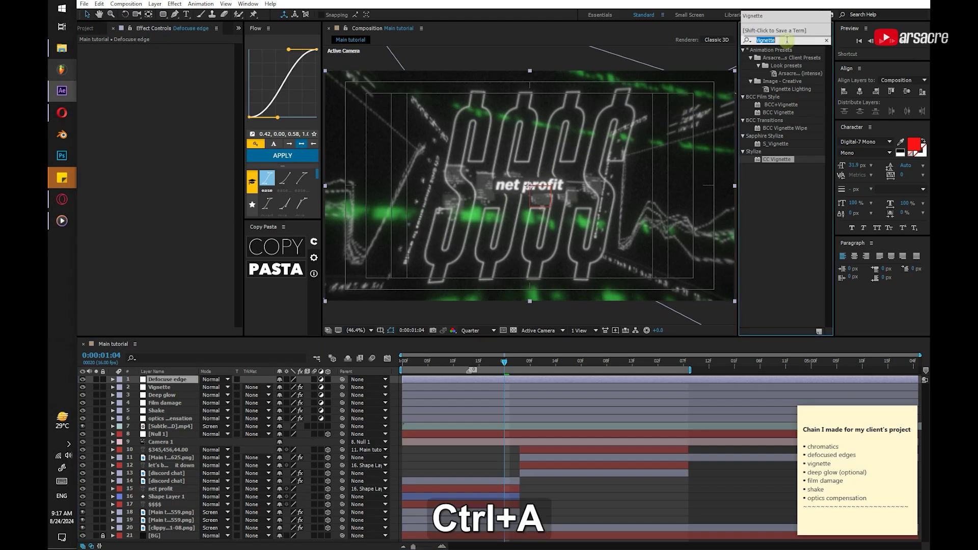
pyautogui.write('gauss')
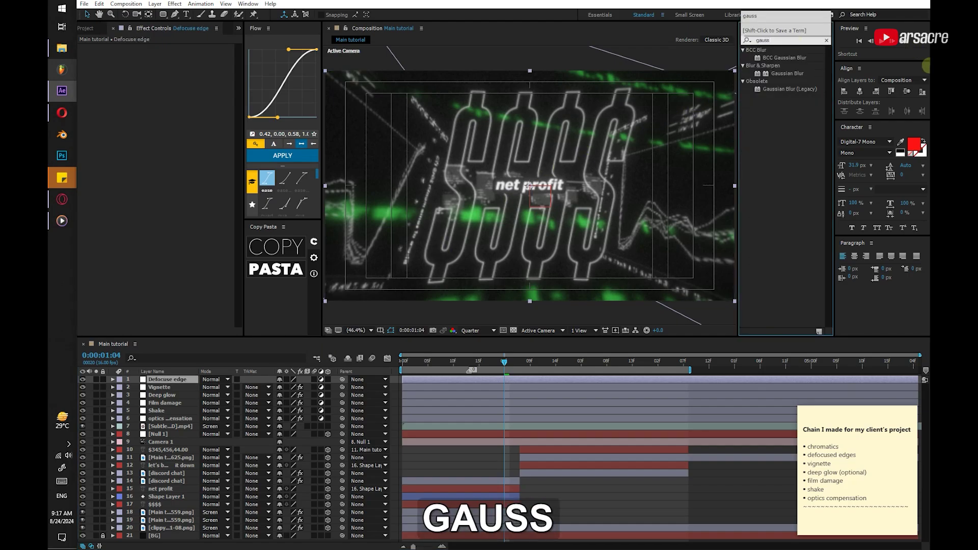
pyautogui.moveTo(786, 73); pyautogui.dragTo(168, 61)
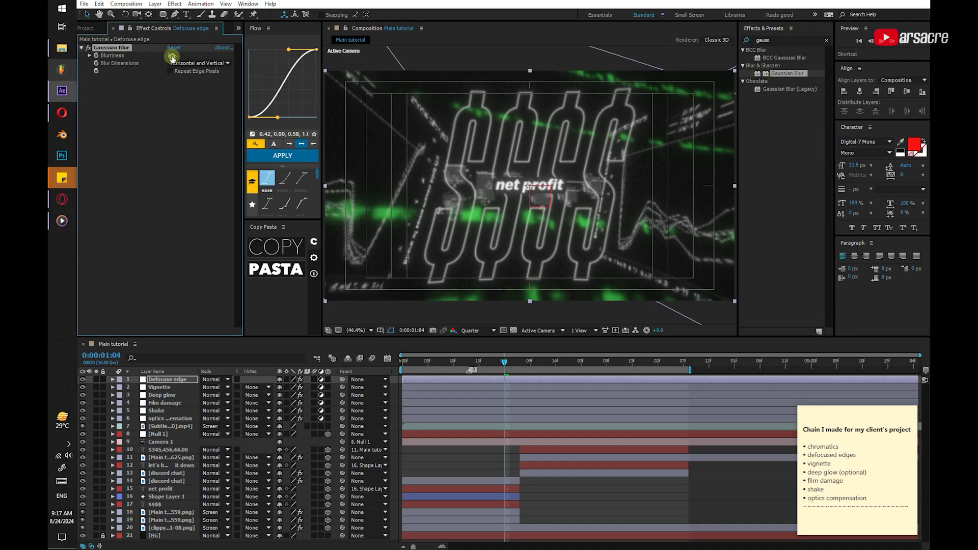
pyautogui.write('4')
pyautogui.press('Return')
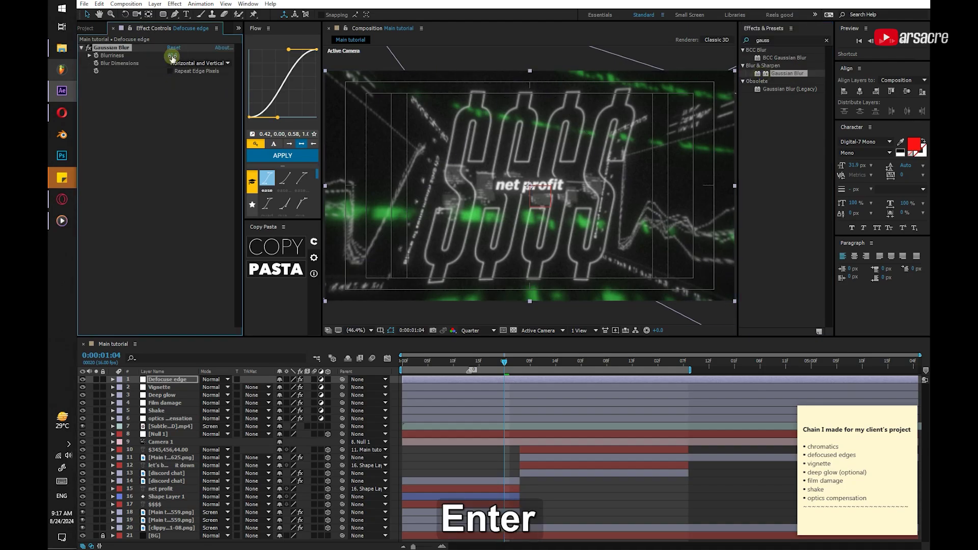
# Draw a large elliptical mask across most of the frame on the Defocuse edge layer and invert it
pyautogui.click(164, 21)
pyautogui.click(196, 35)
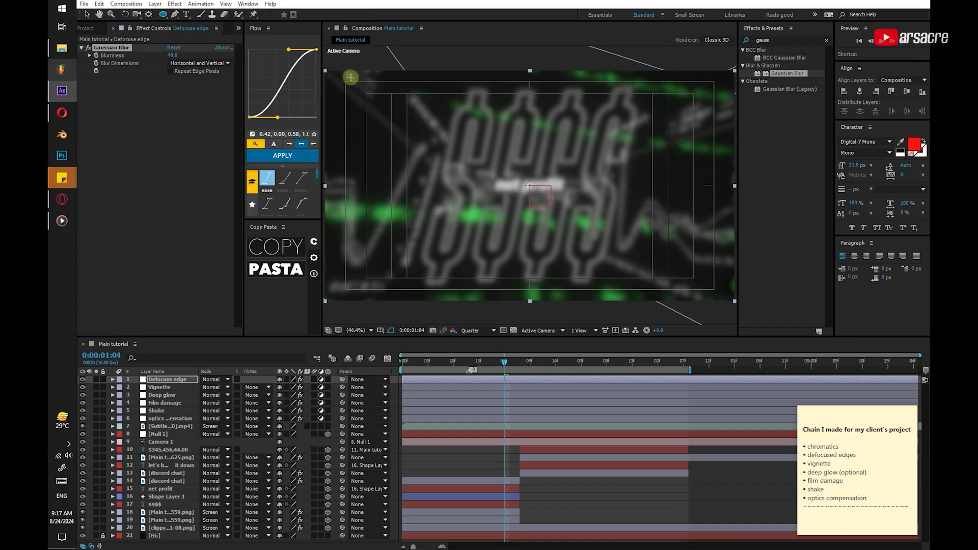
pyautogui.moveTo(344, 74); pyautogui.dragTo(713, 290)
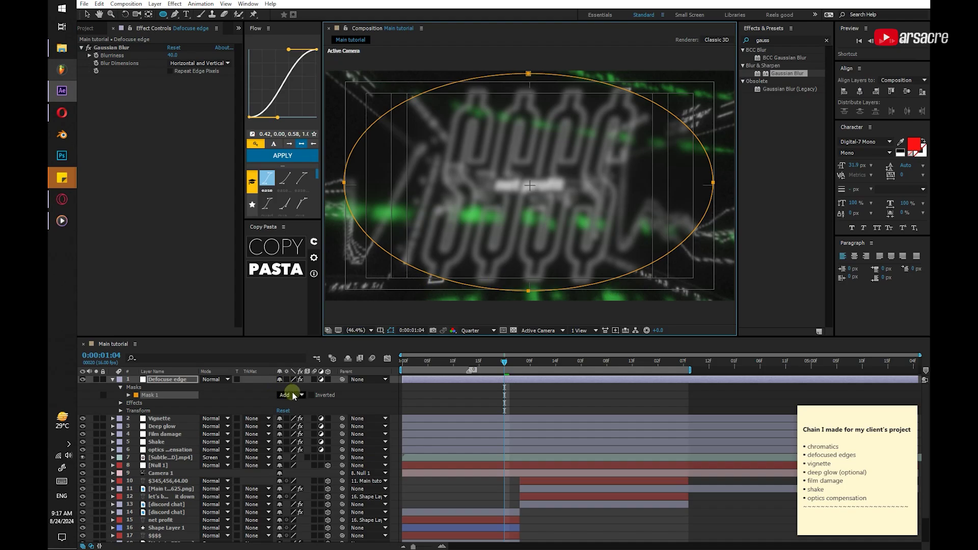
pyautogui.click(311, 395)
# Feather the elliptical mask on the Defocuse edge layer by about 214 pixels
pyautogui.click(127, 394)
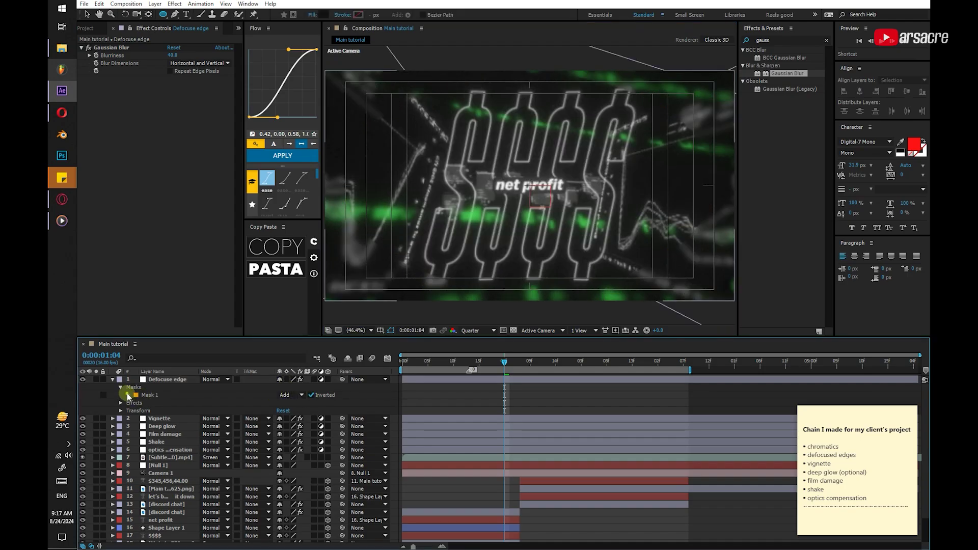
pyautogui.click(128, 394)
pyautogui.moveTo(293, 410); pyautogui.dragTo(349, 410)
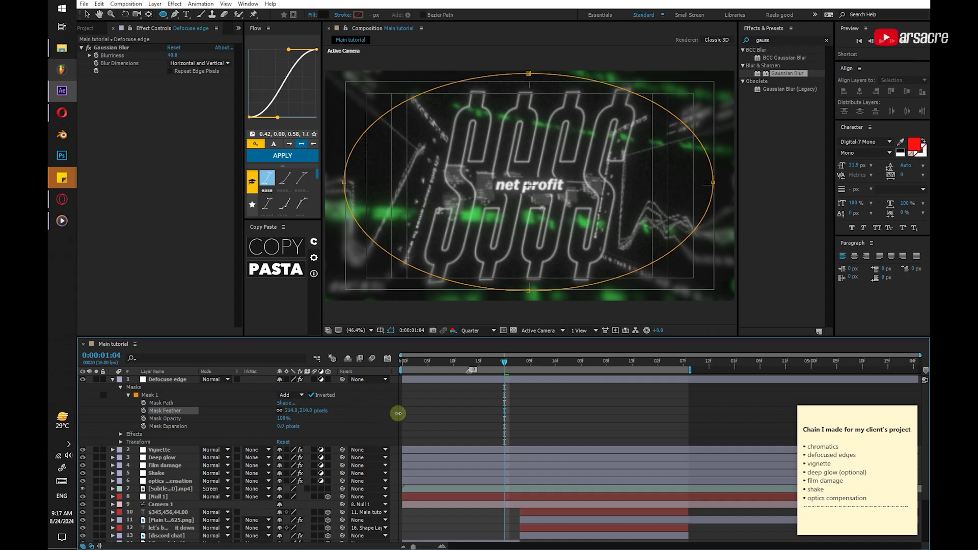
# Set the Vignette layer's CC Vignette Amount to 455 and enable Repeat Edge Pixels on the Defocuse edge layer's Gaussian Blur
pyautogui.click(108, 387)
pyautogui.click(112, 380)
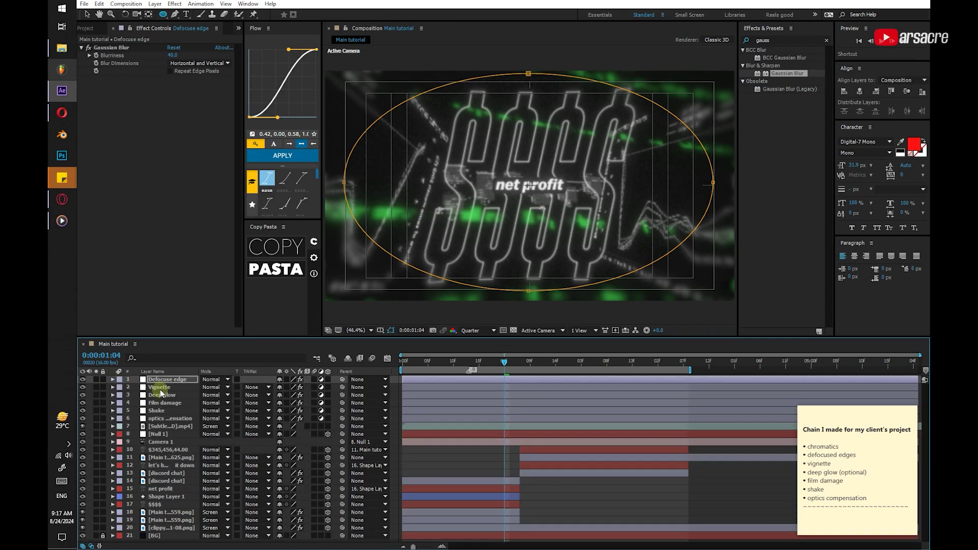
pyautogui.click(160, 388)
pyautogui.moveTo(168, 58); pyautogui.dragTo(203, 62)
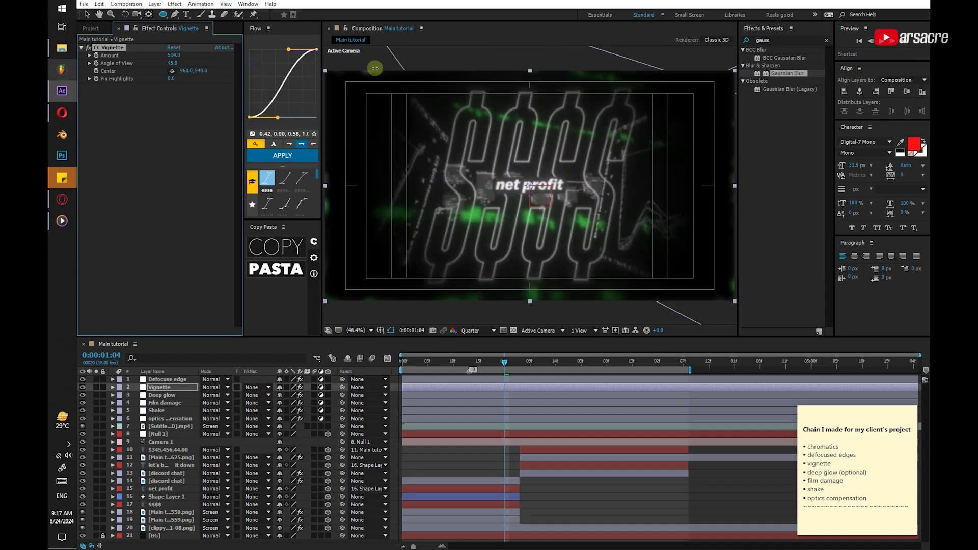
pyautogui.moveTo(359, 69); pyautogui.dragTo(354, 69)
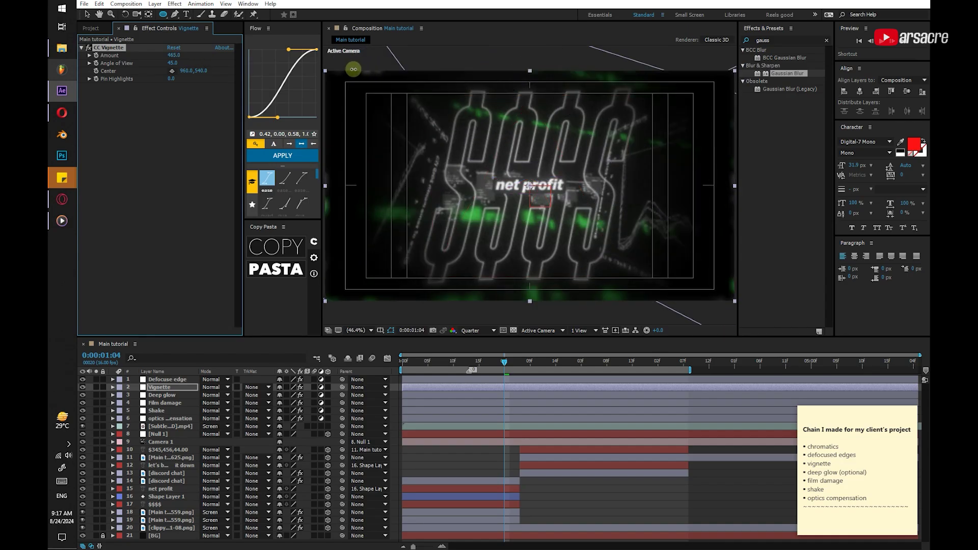
pyautogui.click(167, 379)
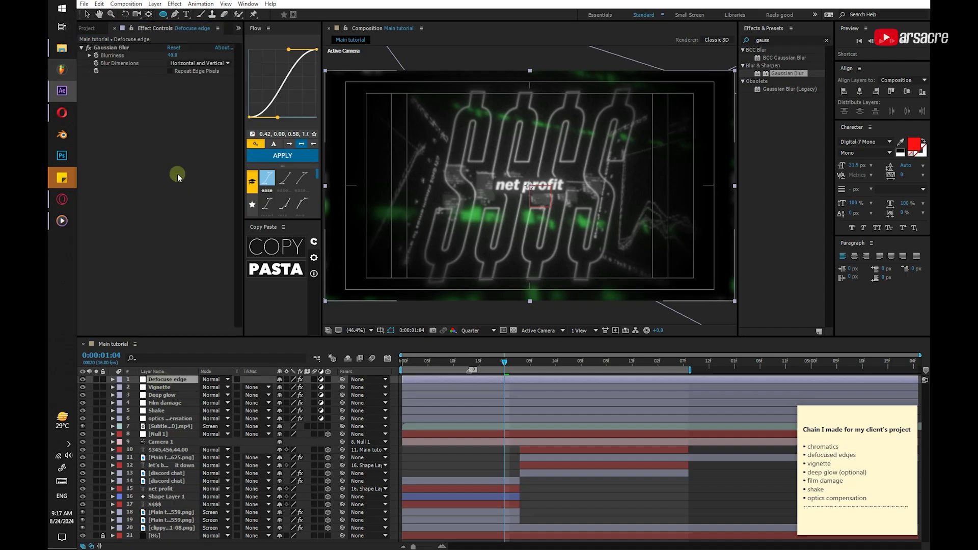
# Add an adjustment layer named Chromatics above the Defocuse edge layer
pyautogui.click(429, 458)
pyautogui.hotkey('ctrl', 'alt', 'y')
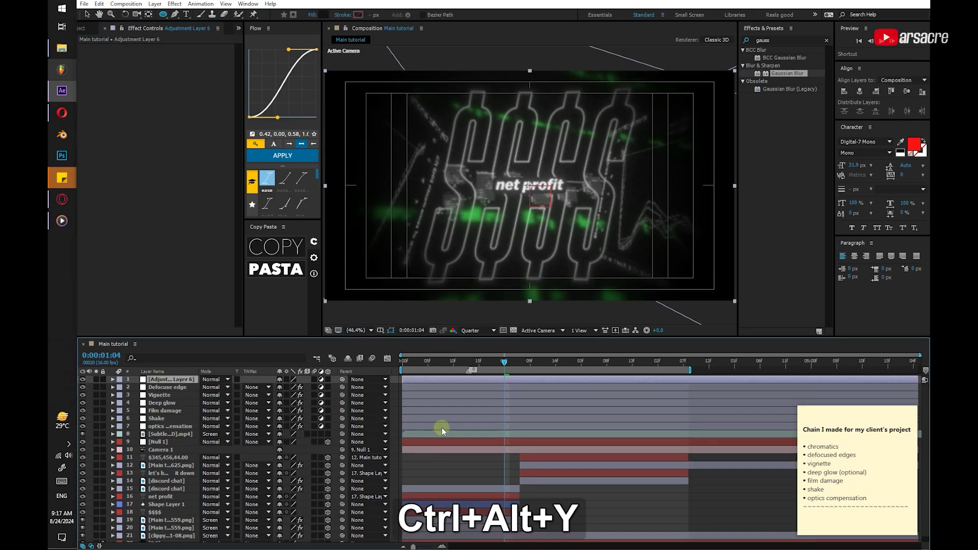
pyautogui.press('Return')
pyautogui.write('Chromatics')
# Find the BCC+Chromatic Aberration effect and apply it to the Chromatics layer
pyautogui.hotkey('ctrl', 'a')
pyautogui.hotkey('ctrl', 'c')
pyautogui.click(766, 45)
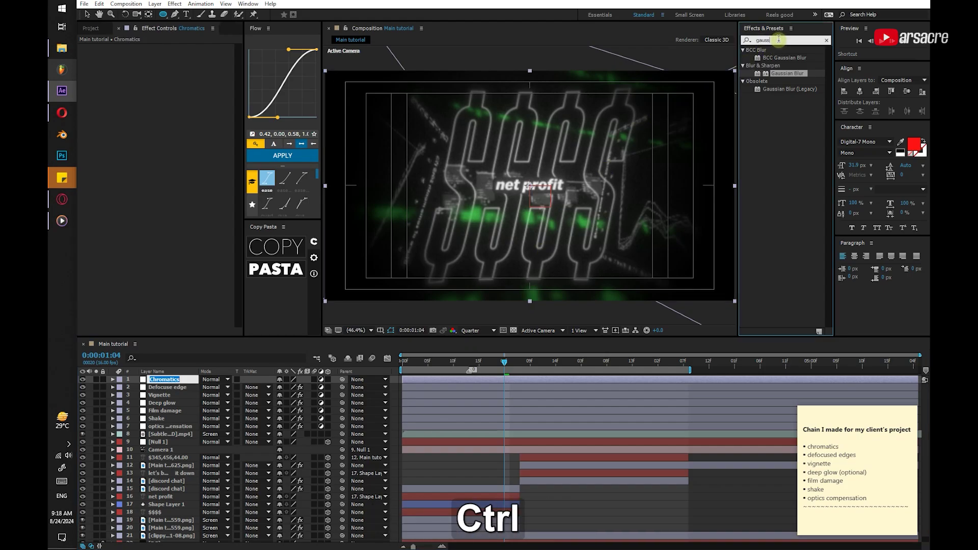
pyautogui.hotkey('ctrl', 'v')
pyautogui.press('BackSpace')
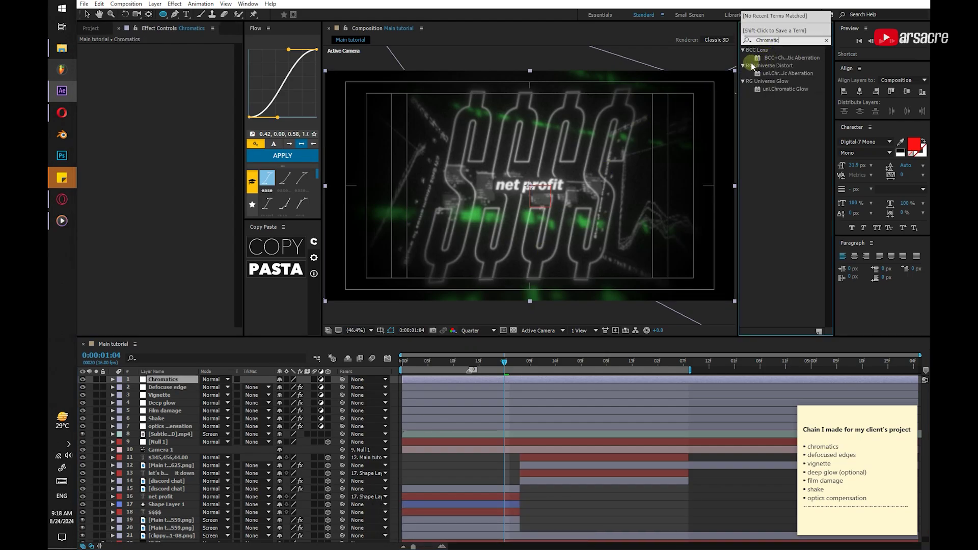
pyautogui.moveTo(789, 58); pyautogui.dragTo(540, 57)
# Set the Red/Cyan Distortion of the chromatic aberration to 100 and switch the preview resolution to Half
pyautogui.moveTo(168, 97); pyautogui.dragTo(176, 119)
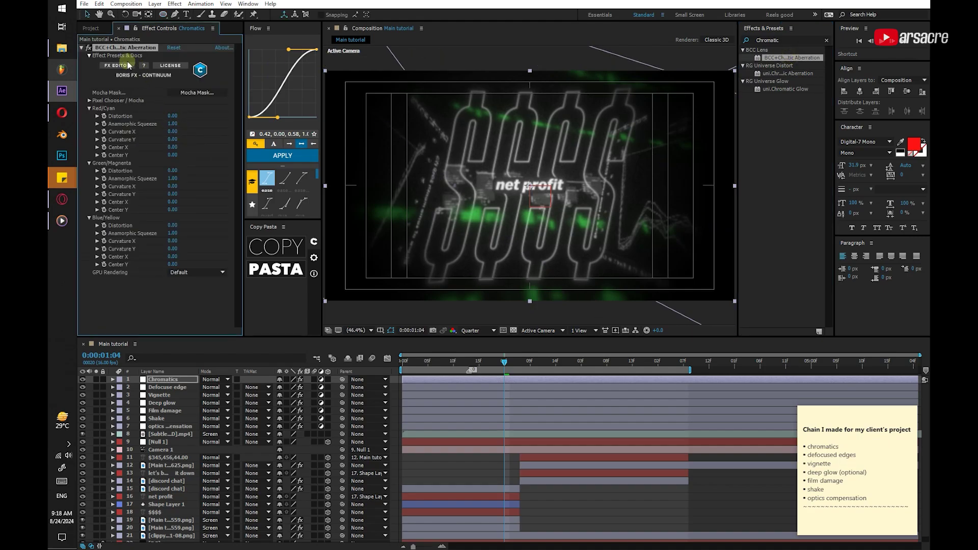
pyautogui.moveTo(197, 118); pyautogui.dragTo(336, 133)
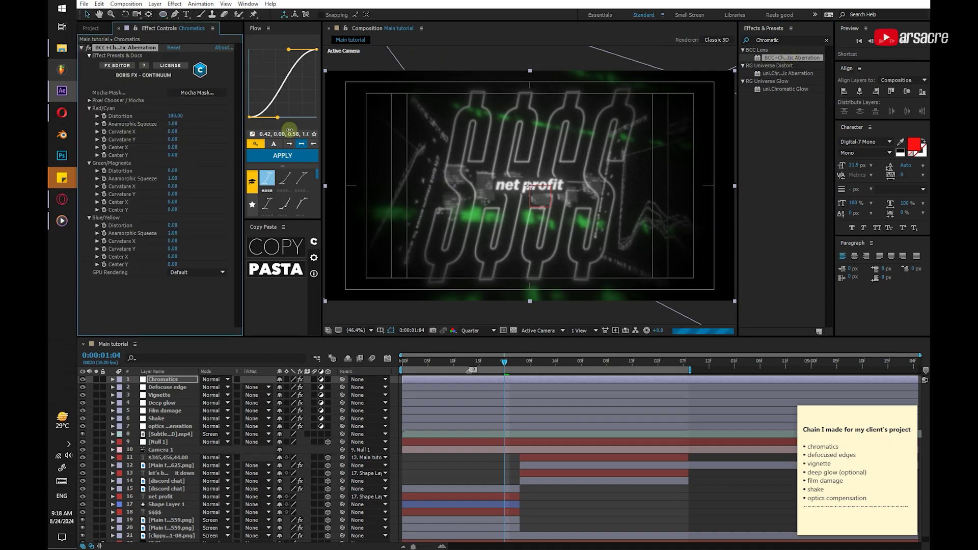
pyautogui.click(477, 330)
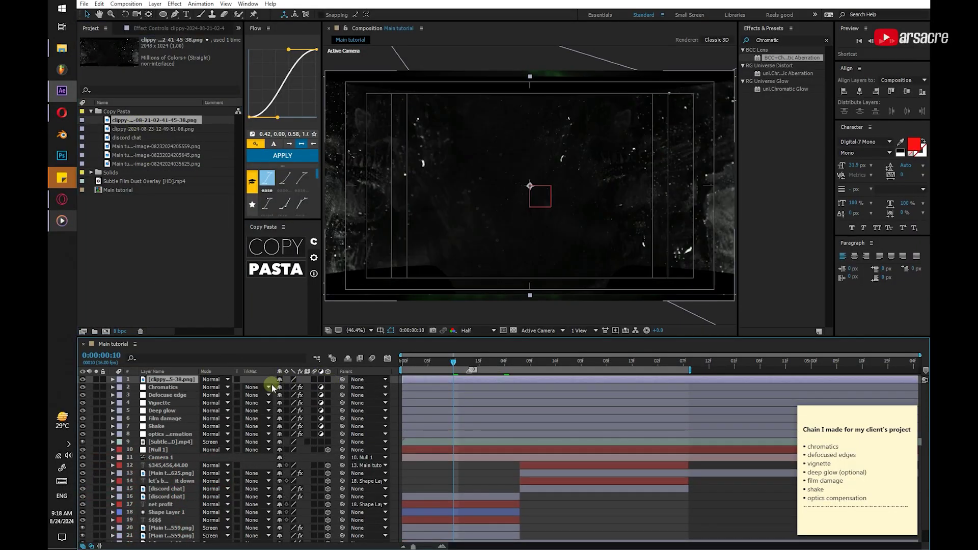
# Set the clippy dust texture layer's blending mode to Screen and move it directly below the optics compensation layer
pyautogui.click(227, 379)
pyautogui.click(246, 265)
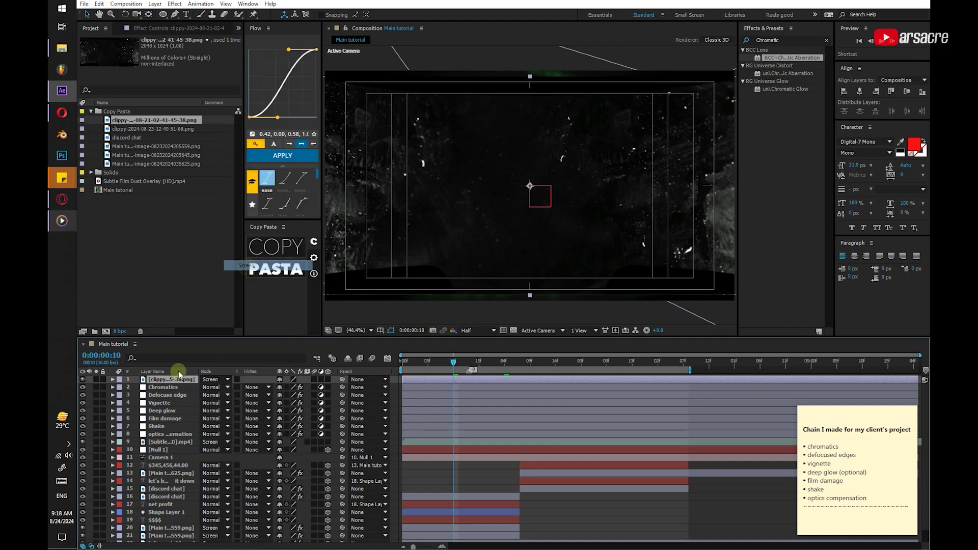
pyautogui.moveTo(173, 441); pyautogui.dragTo(173, 438)
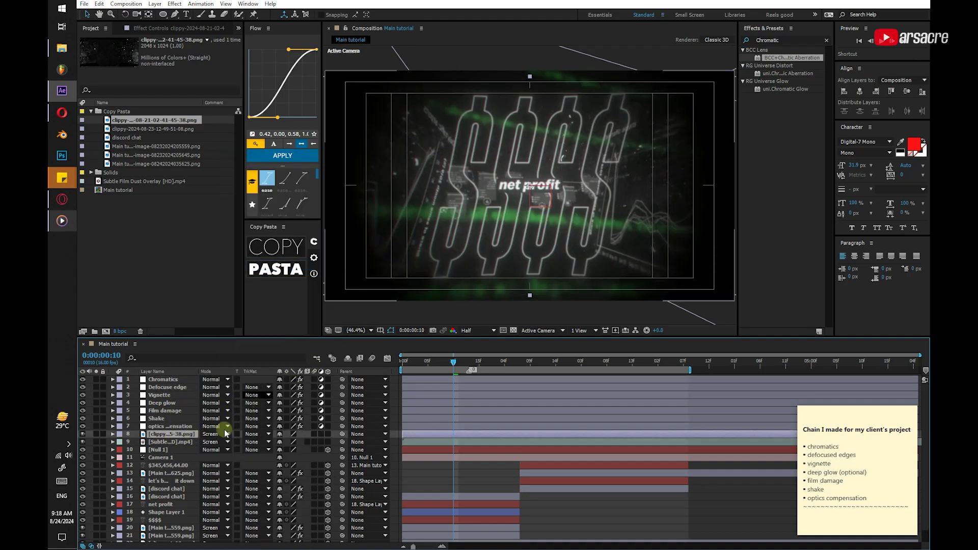
# Reduce the CC Vignette Amount on the Vignette layer to 325
pyautogui.click(157, 395)
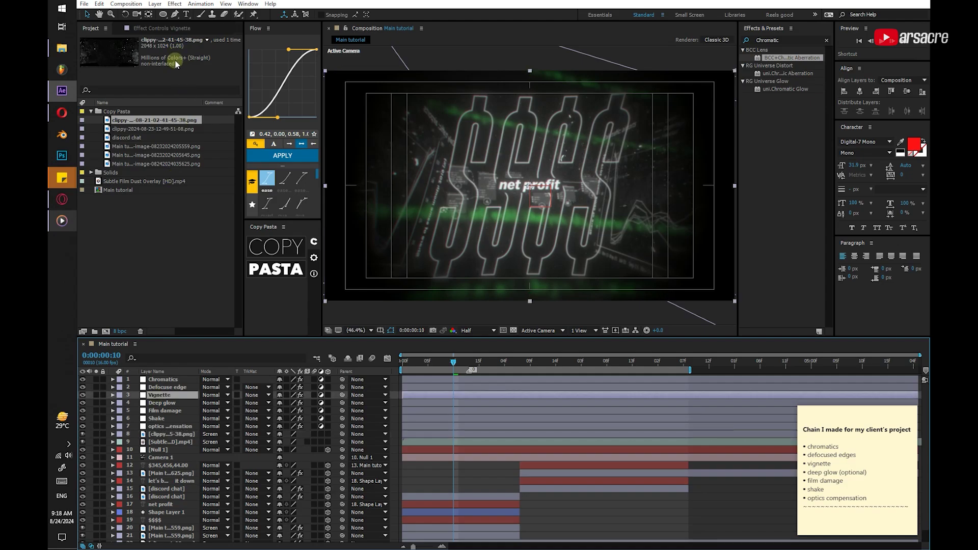
pyautogui.click(159, 31)
pyautogui.moveTo(159, 58)
pyautogui.mouseDown()
pyautogui.moveTo(122, 60)
pyautogui.moveTo(148, 65)
pyautogui.mouseUp()
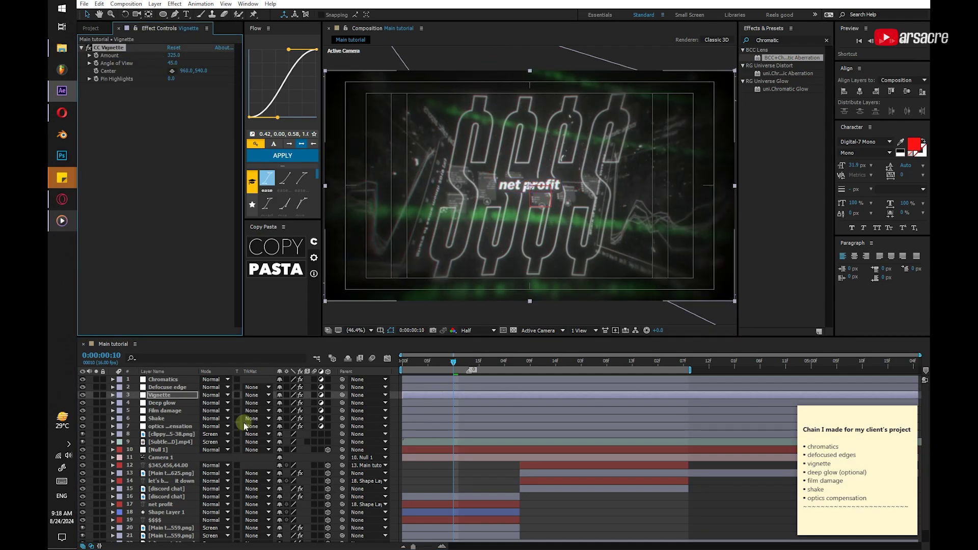
# Compare the frame with and without the Deep glow layer and set its Deep Glow Exposure to 0.10
pyautogui.click(161, 405)
pyautogui.click(83, 402)
pyautogui.click(83, 402)
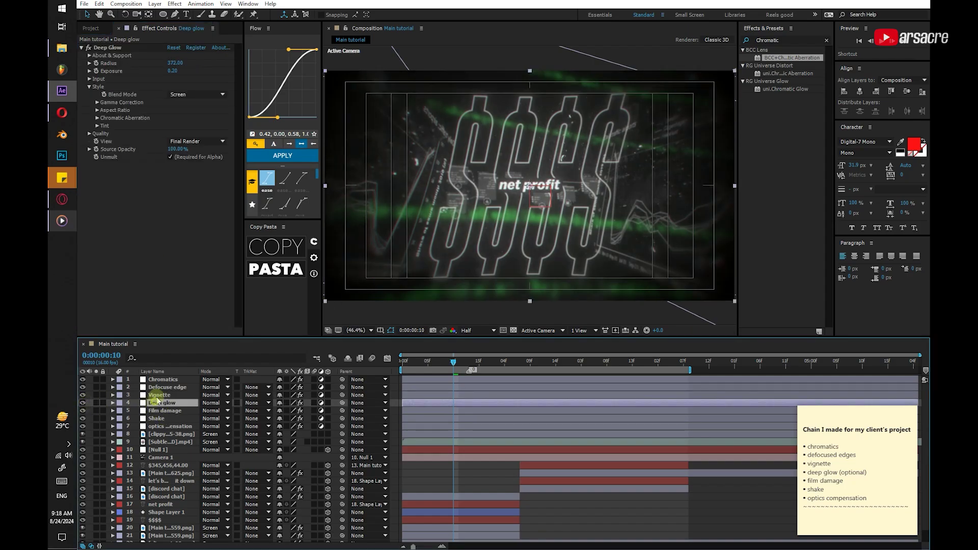
pyautogui.press('Return')
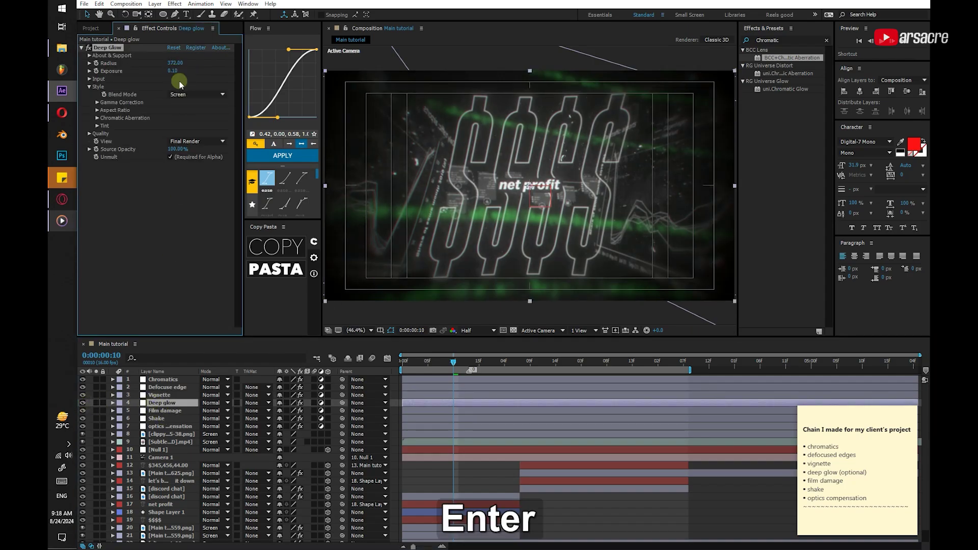
# Enable Tint in the Deep Glow effect and change the tint color to a muted blue
pyautogui.click(97, 126)
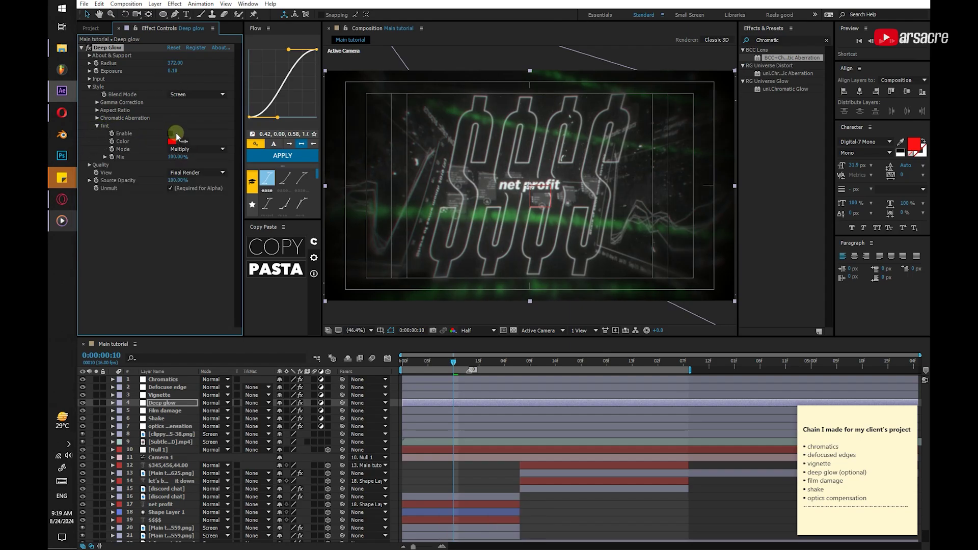
pyautogui.click(173, 133)
pyautogui.click(173, 142)
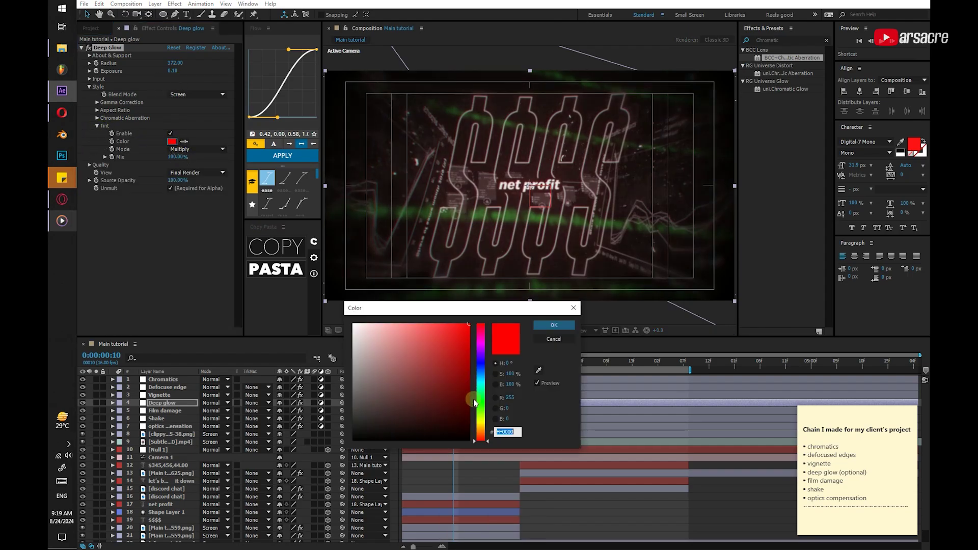
pyautogui.moveTo(479, 402); pyautogui.dragTo(480, 380)
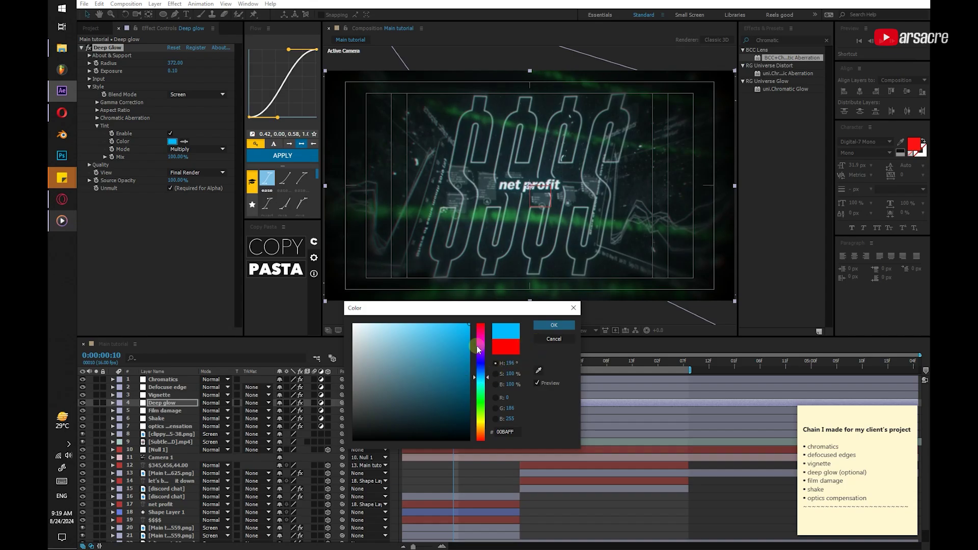
pyautogui.click(542, 325)
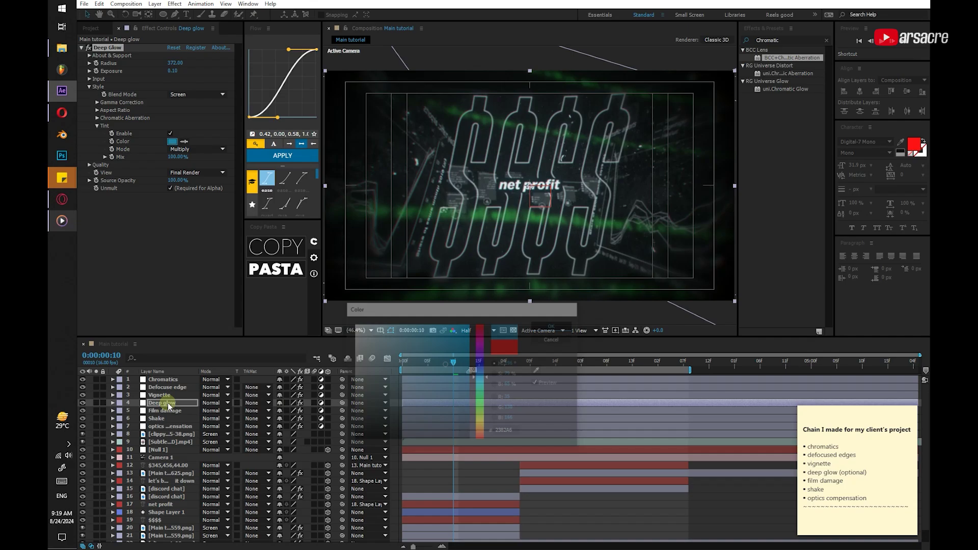
# Create a 1920 x 1080 px dark gray solid named Optical flares above the pasted image layer
pyautogui.click(425, 471)
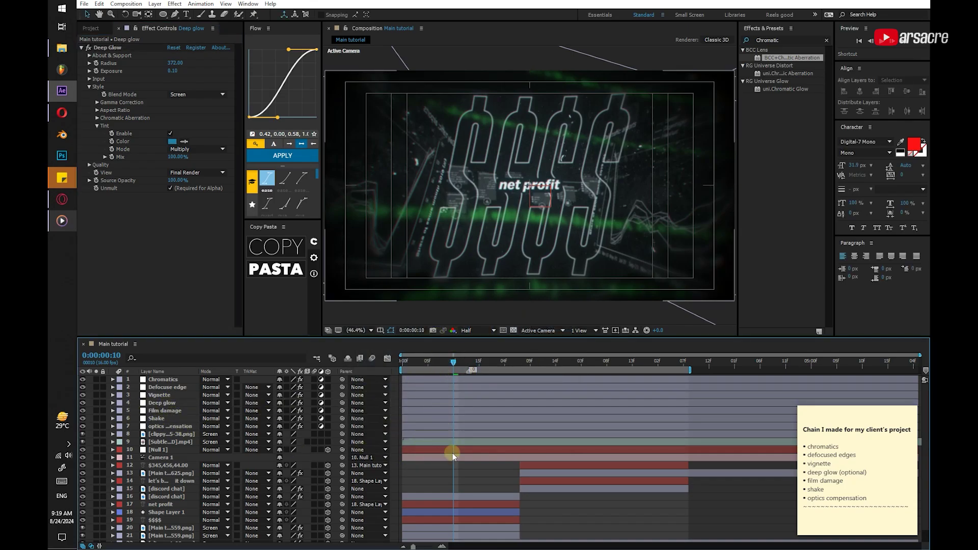
pyautogui.rightClick(433, 475)
pyautogui.rightClick(396, 472)
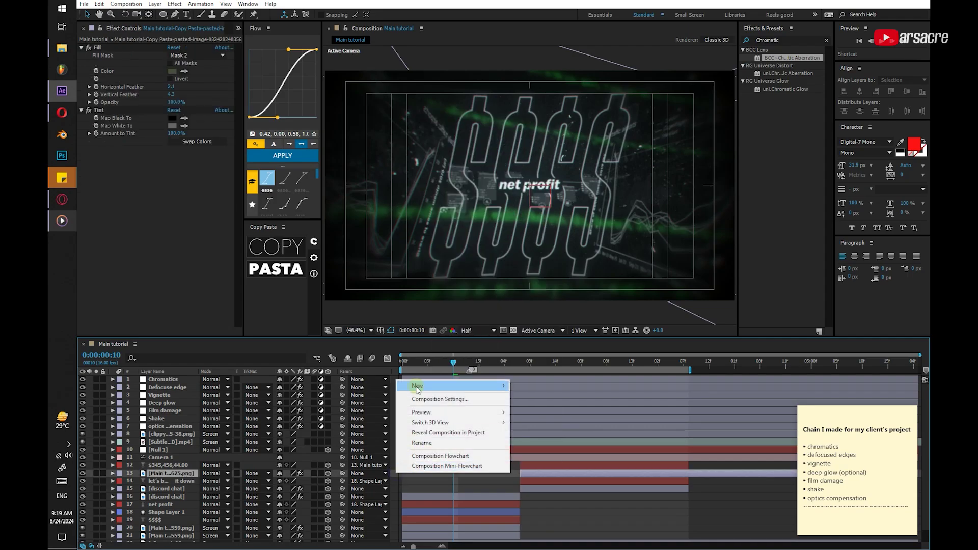
pyautogui.moveTo(419, 387)
pyautogui.click(532, 408)
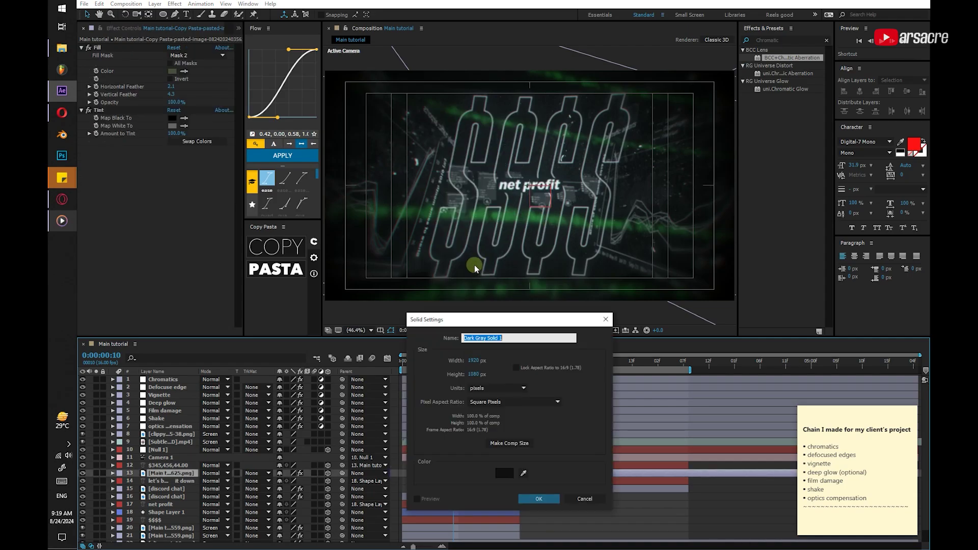
pyautogui.write('Optical ')
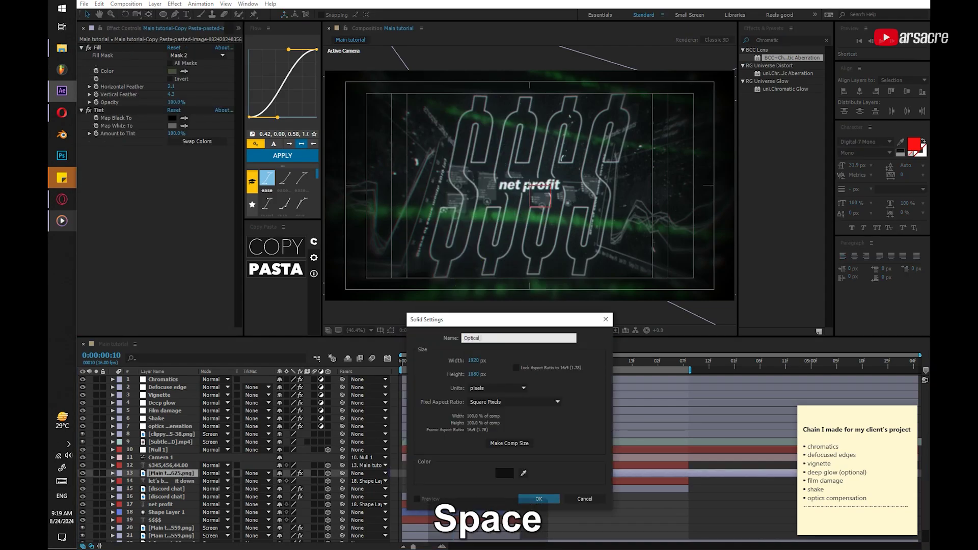
pyautogui.write('flare')
pyautogui.hotkey('ctrl', 'a')
pyautogui.press('Return')
# Find the Optical Flares effect and apply it to the Optical flares solid
pyautogui.click(782, 40)
pyautogui.hotkey('ctrl', 'a')
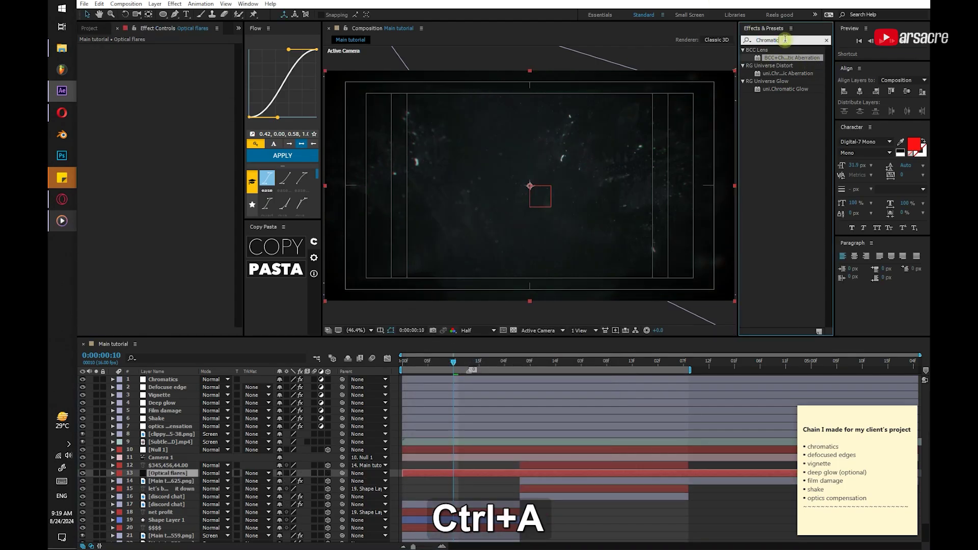
pyautogui.hotkey('ctrl', 'v')
pyautogui.doubleClick(774, 58)
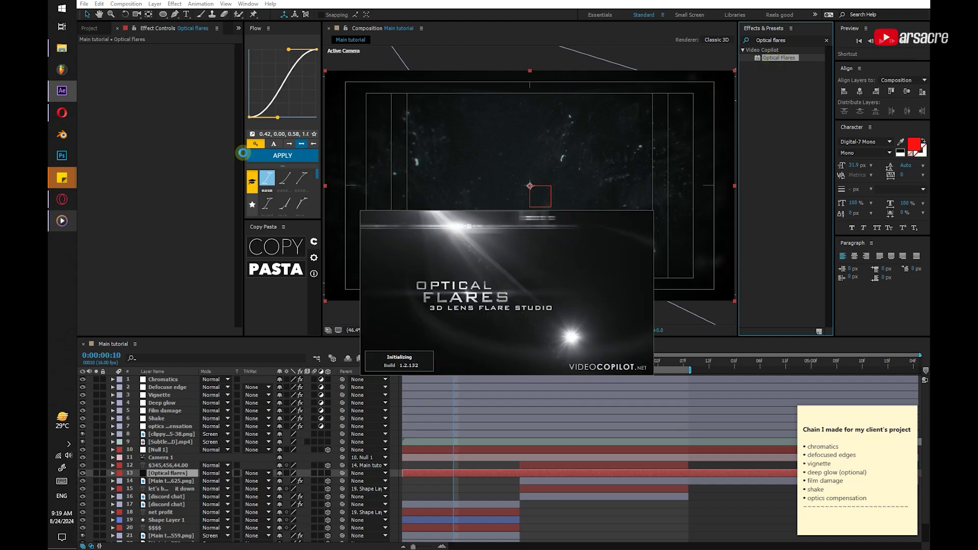
pyautogui.press('KP_2')
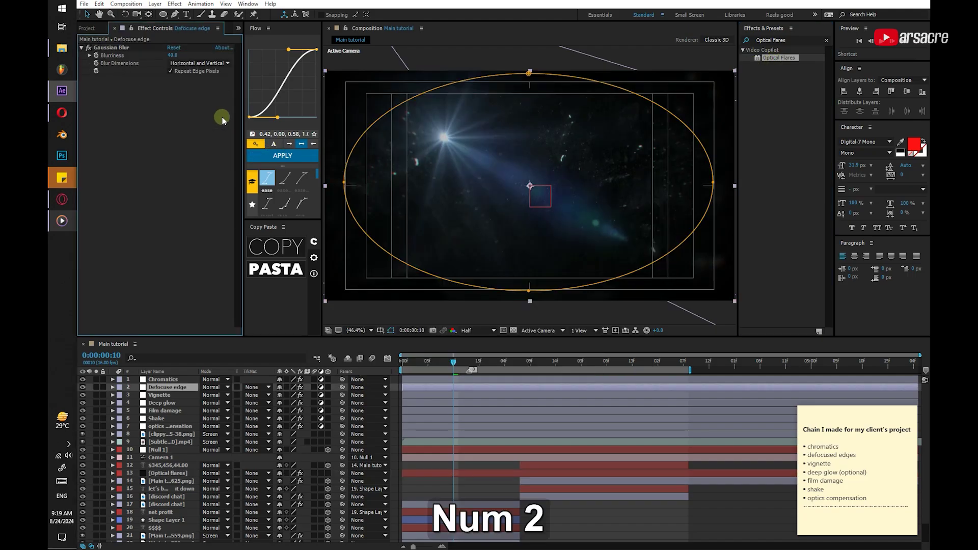
# Set the Render Mode of the Optical Flares effect to On Transparent
pyautogui.click(164, 476)
pyautogui.click(187, 181)
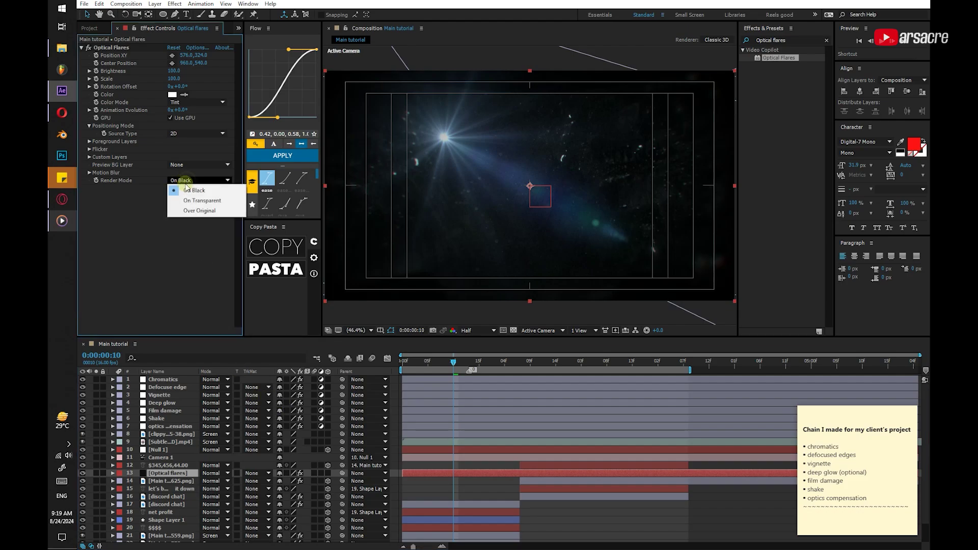
pyautogui.click(192, 200)
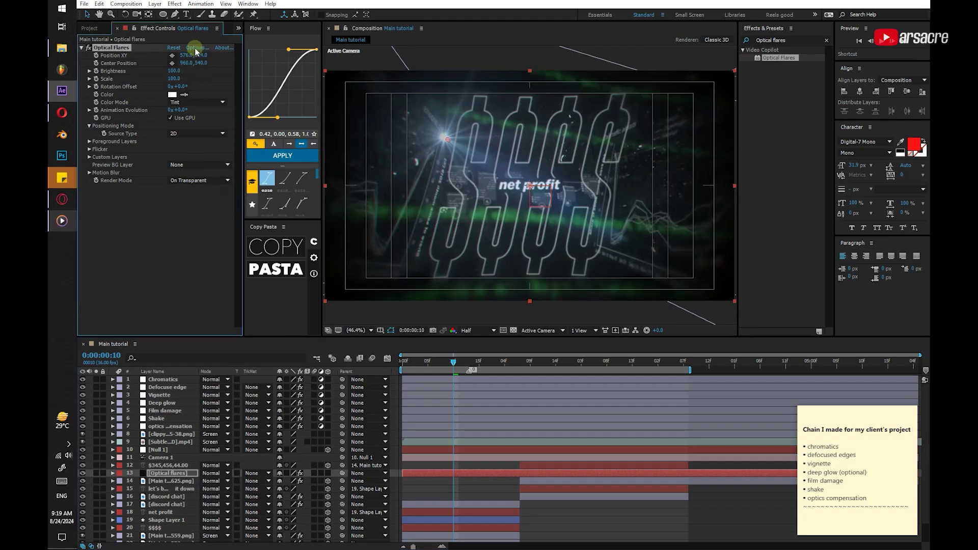
# Load the Sektor Golden preset from the Motion Graphics flares as the lens flare and accept it
pyautogui.click(194, 48)
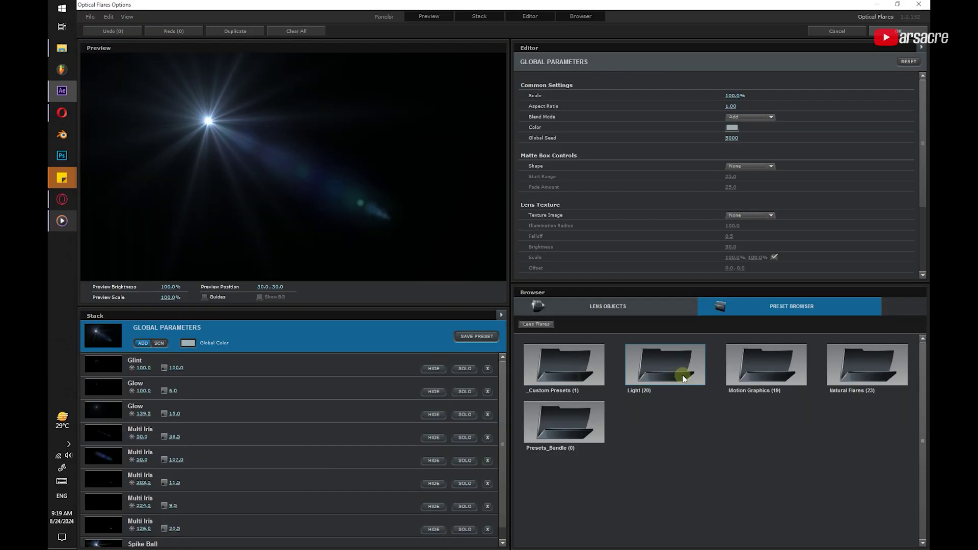
pyautogui.moveTo(922, 426); pyautogui.dragTo(923, 480)
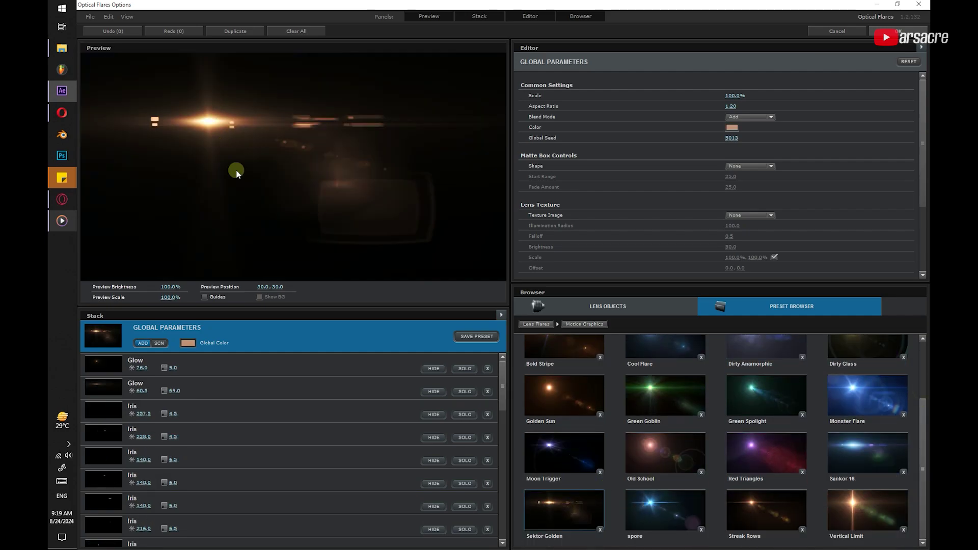
pyautogui.moveTo(201, 133)
pyautogui.mouseDown()
pyautogui.moveTo(284, 196)
pyautogui.moveTo(192, 148)
pyautogui.moveTo(216, 137)
pyautogui.moveTo(188, 139)
pyautogui.mouseUp()
pyautogui.click(863, 39)
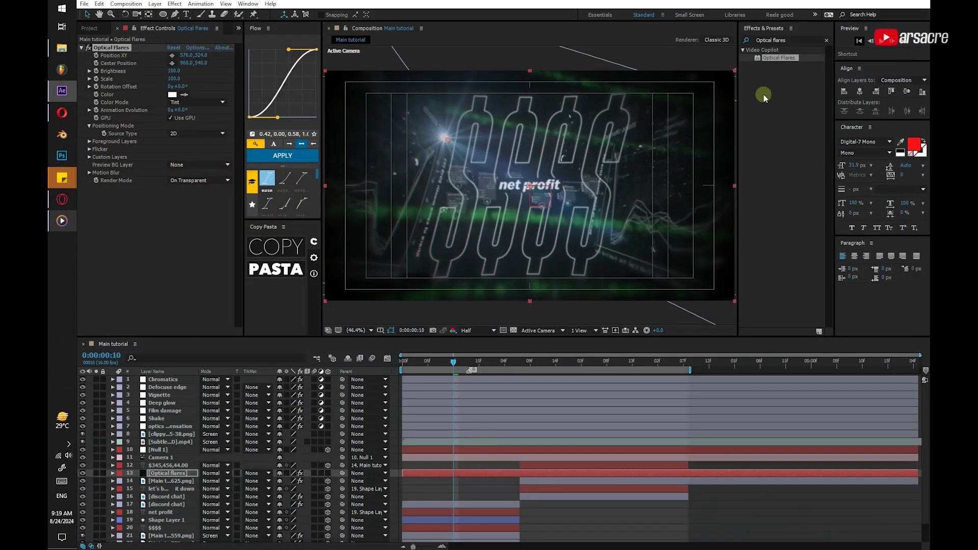
# Apply the Tint effect to the Optical flares solid and map white to bright green 17FF22
pyautogui.click(792, 40)
pyautogui.write('tint')
pyautogui.doubleClick(768, 105)
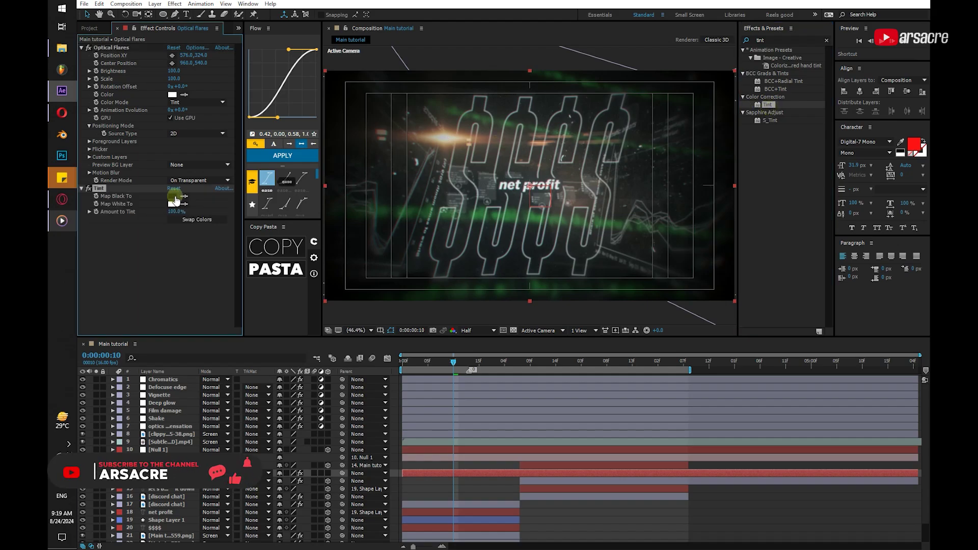
pyautogui.click(172, 204)
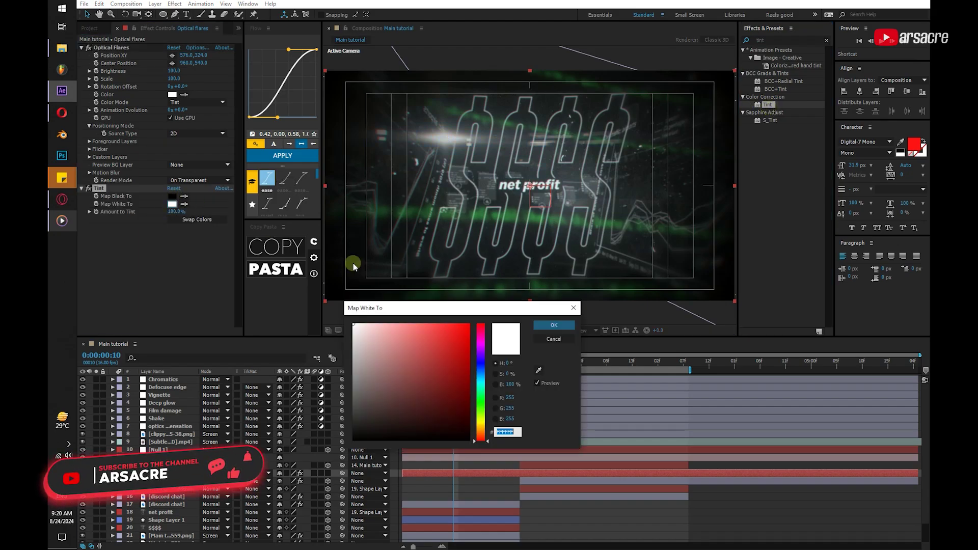
pyautogui.click(481, 402)
pyautogui.click(459, 324)
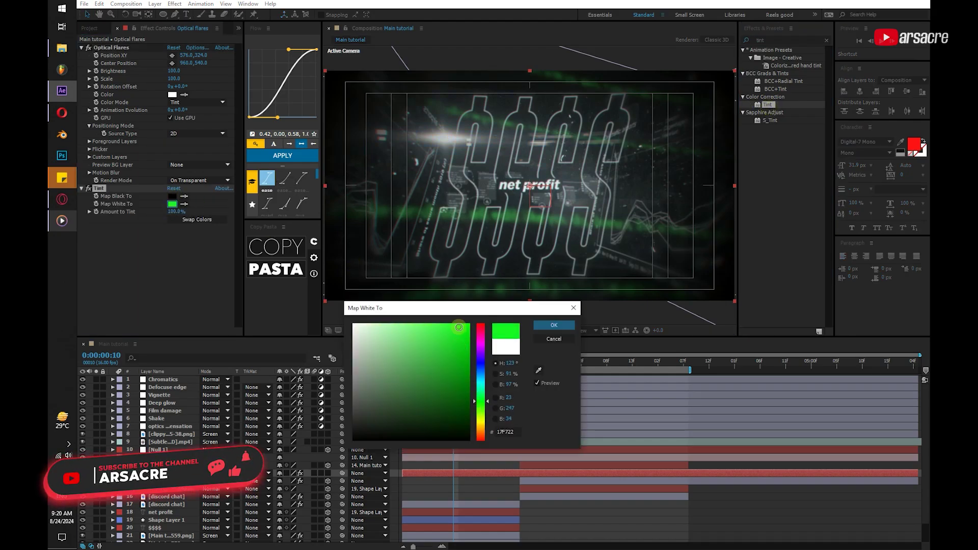
pyautogui.click(547, 327)
# Move the flare onto the net profit text at about 987.6, 563.2 and set its Center Position X to 1393
pyautogui.moveTo(449, 142); pyautogui.dragTo(535, 190)
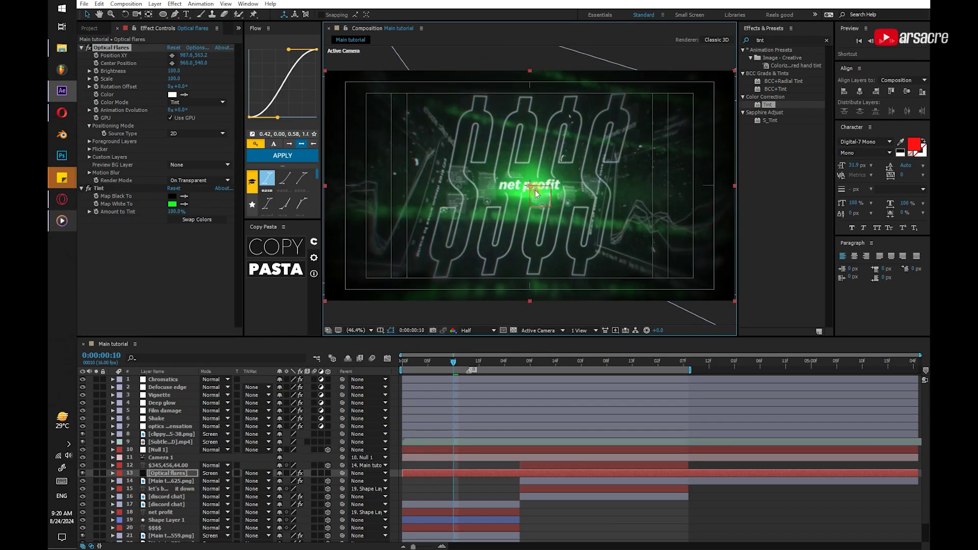
pyautogui.moveTo(184, 65); pyautogui.dragTo(376, 78)
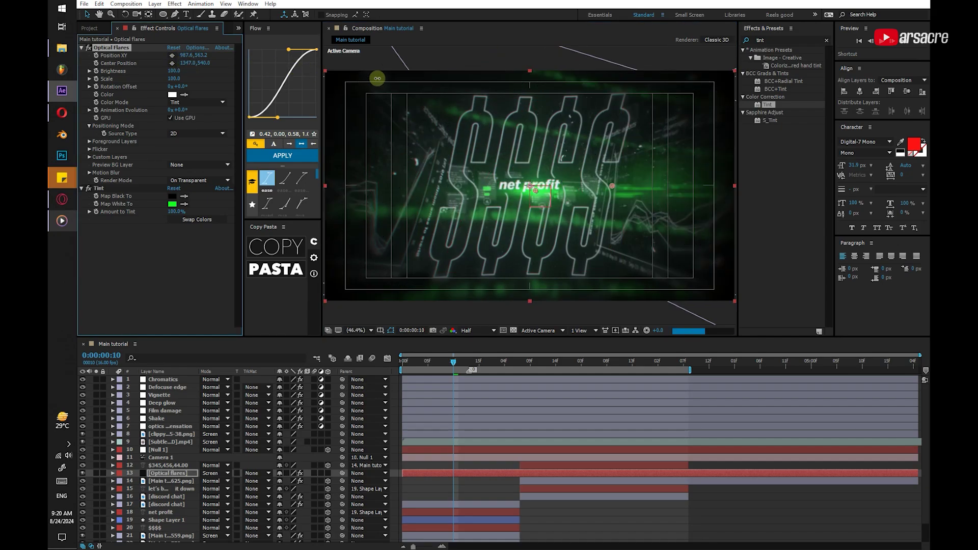
pyautogui.moveTo(378, 78); pyautogui.dragTo(401, 78)
# Set the Optical Flares flicker Speed to 91 and its Amount to 45
pyautogui.click(18, 231)
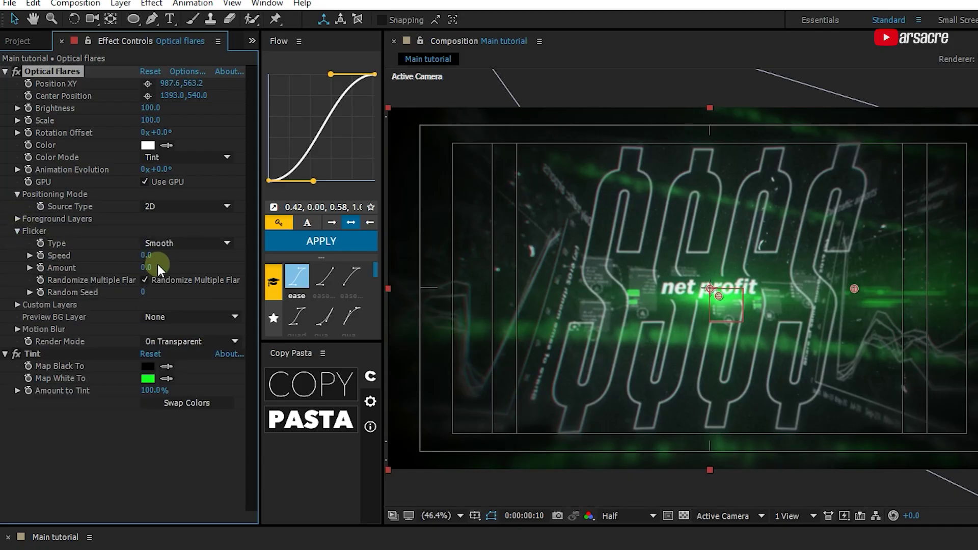
pyautogui.moveTo(148, 257); pyautogui.dragTo(221, 278)
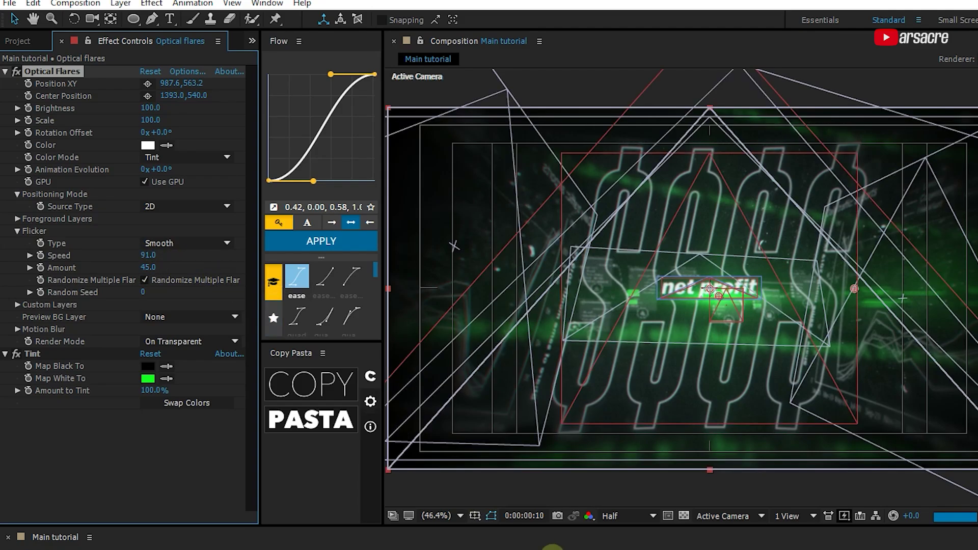
pyautogui.click(552, 548)
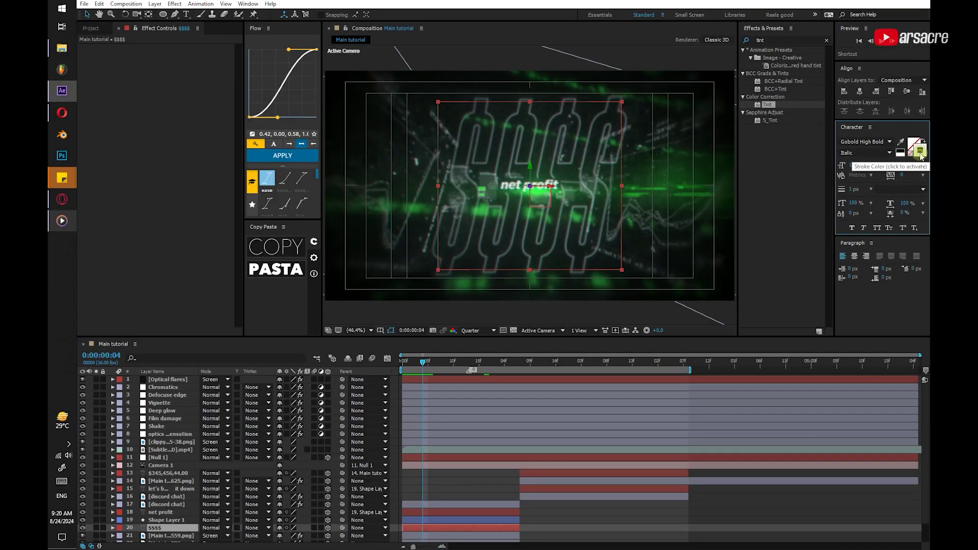
# Change the stroke color of the $$$$ text layer to bright green 22F90C
pyautogui.click(919, 152)
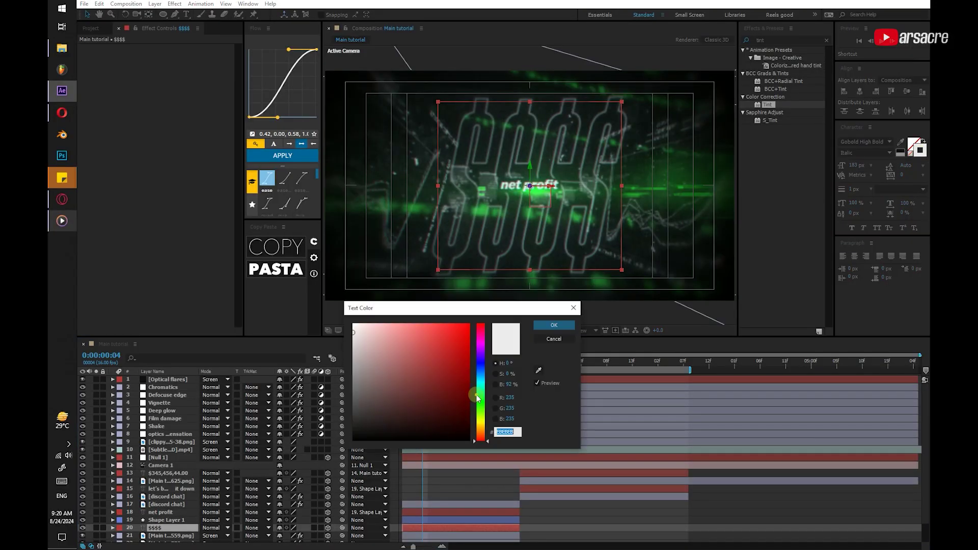
pyautogui.click(480, 403)
pyautogui.moveTo(461, 349); pyautogui.dragTo(463, 326)
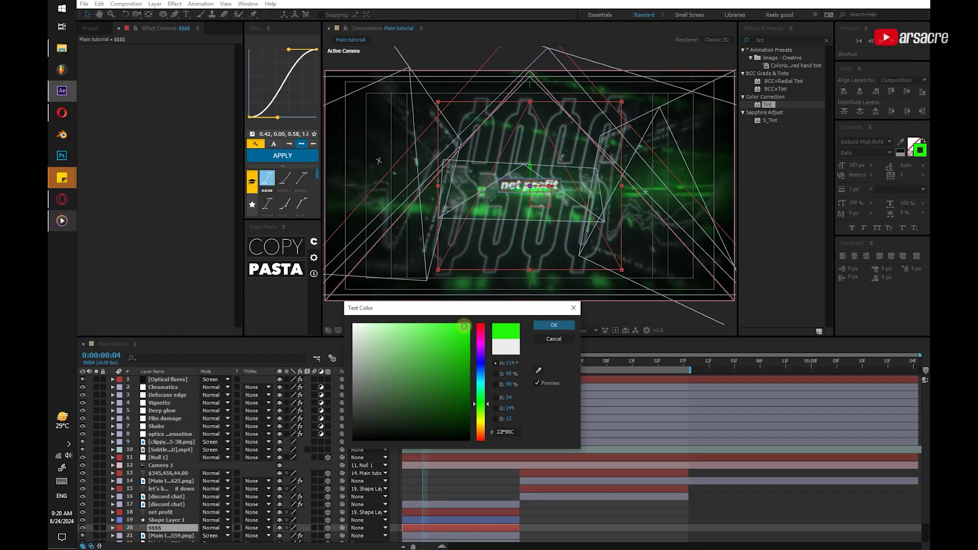
pyautogui.click(543, 326)
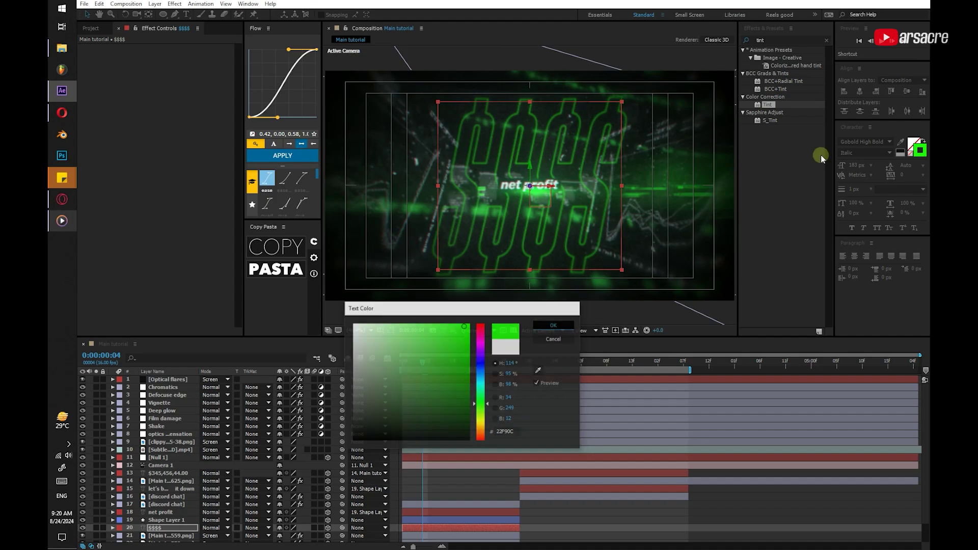
# Apply the Deep Glow effect to the $$$$ text layer and set its Exposure to 0.2
pyautogui.click(779, 41)
pyautogui.write('deep glow')
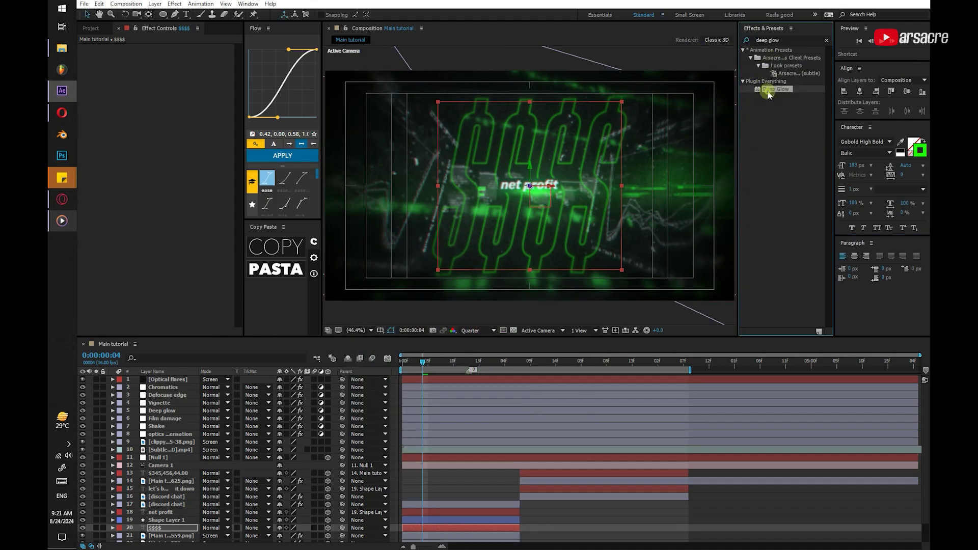
pyautogui.doubleClick(771, 88)
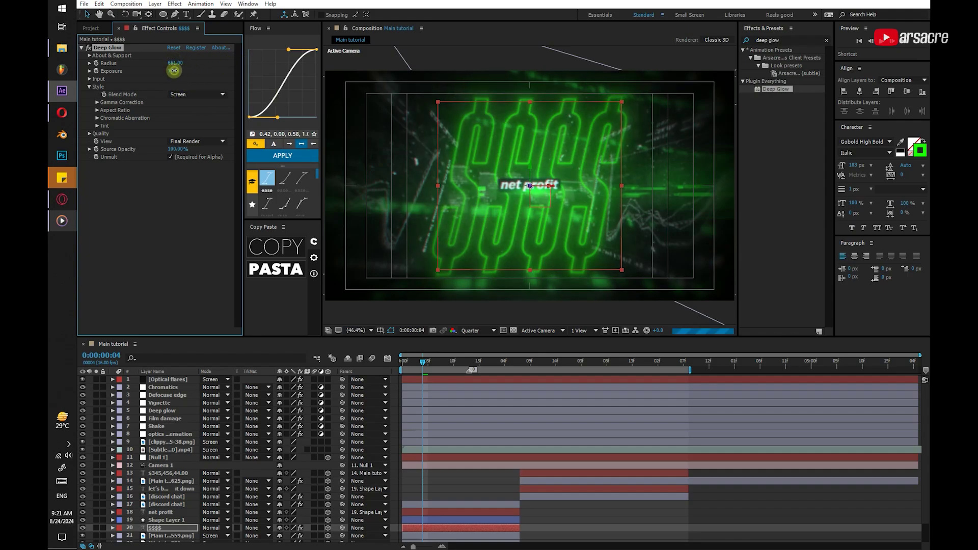
pyautogui.write('.2')
pyautogui.press('Return')
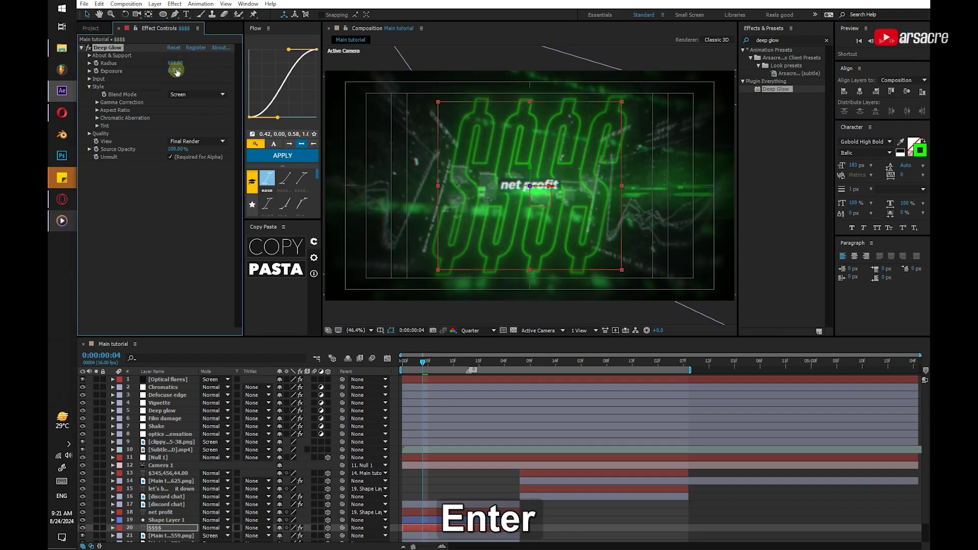
# Add a new adjustment layer directly above the Chromatics layer and apply the Curves effect to it
pyautogui.click(165, 419)
pyautogui.click(165, 390)
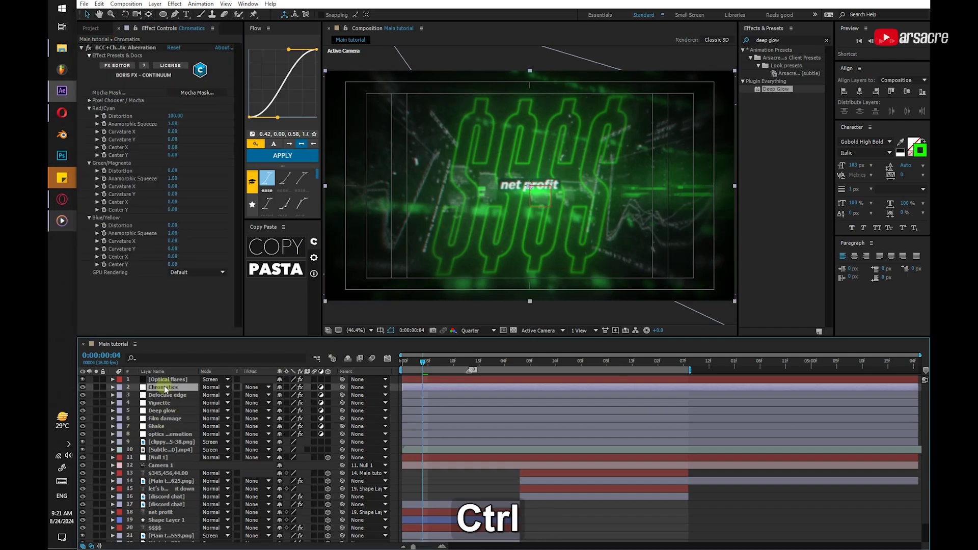
pyautogui.hotkey('ctrl', 'alt', 'y')
pyautogui.click(784, 40)
pyautogui.write('curves')
pyautogui.moveTo(768, 82); pyautogui.dragTo(185, 95)
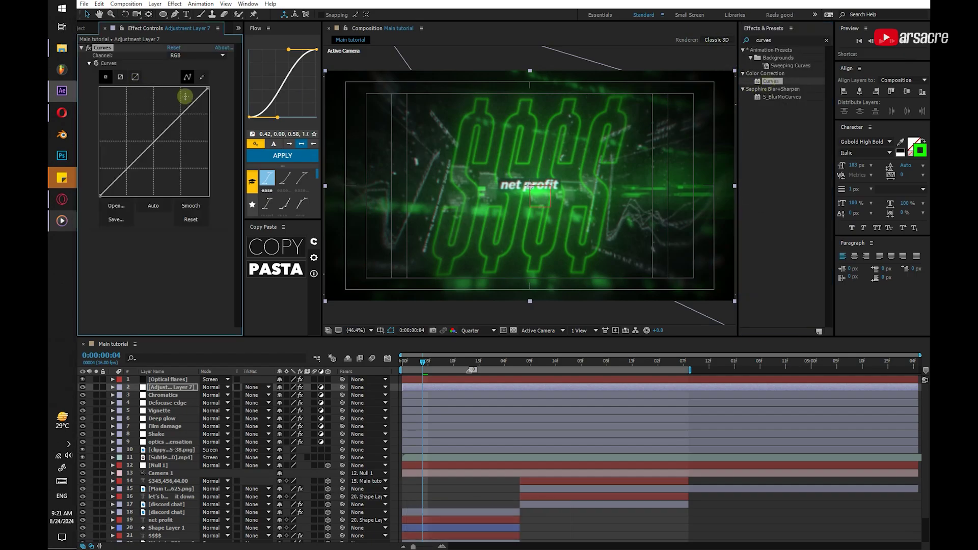
# Shape a mild RGB S-curve for contrast, lower the Red curve slightly and raise the Green curve slightly
pyautogui.moveTo(141, 161); pyautogui.dragTo(135, 173)
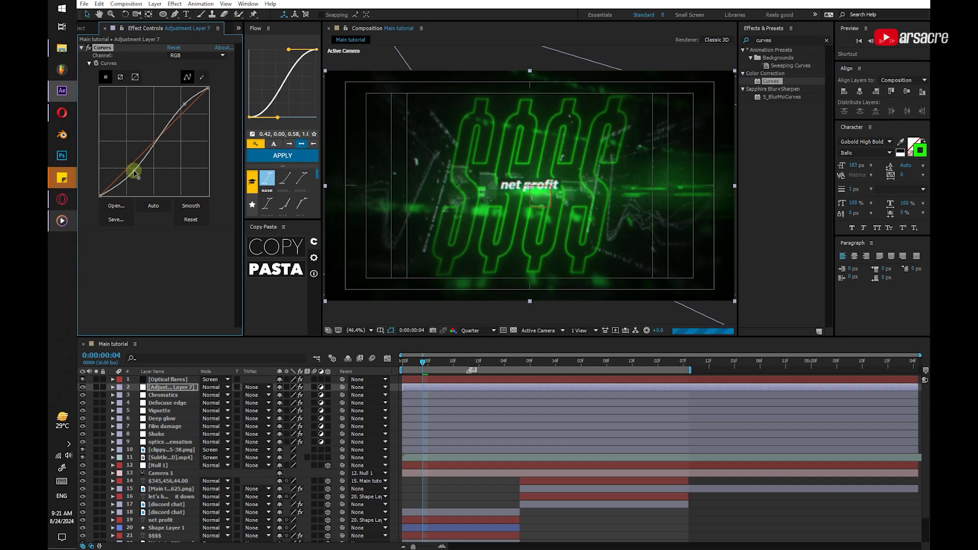
pyautogui.click(195, 56)
pyautogui.click(193, 64)
pyautogui.moveTo(188, 110); pyautogui.dragTo(188, 111)
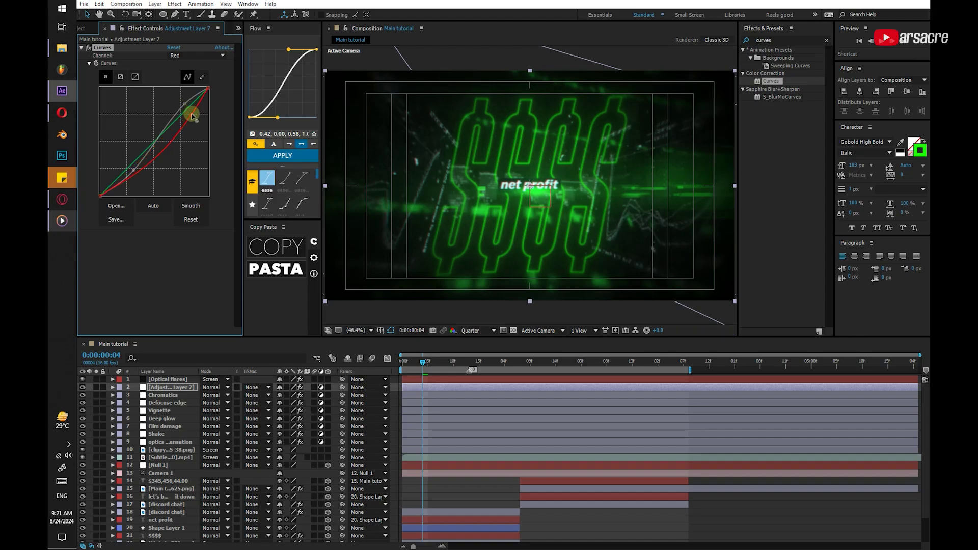
pyautogui.moveTo(190, 110); pyautogui.dragTo(189, 109)
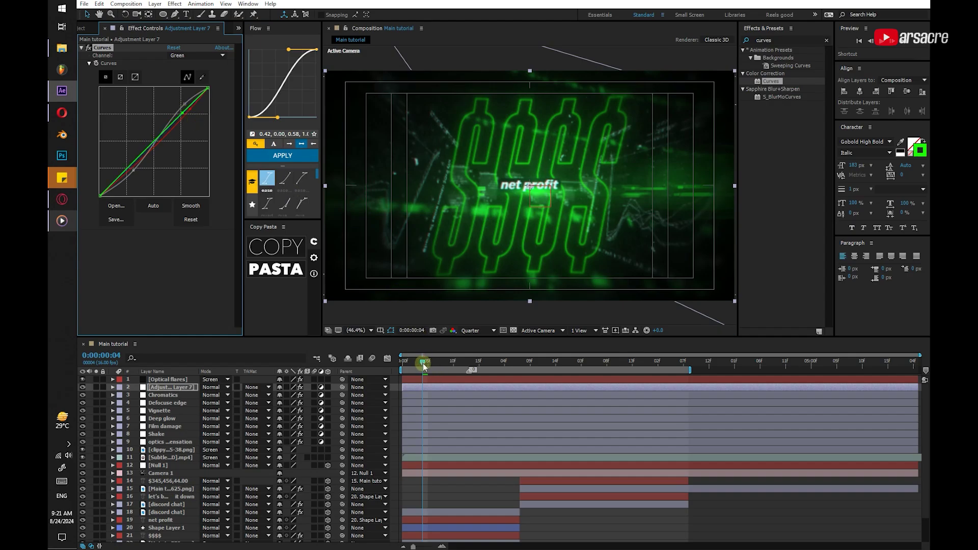
# Animate the flare's Center Position by keyframing it at frame 0, shifting that keyframe forward in time and moving the center point slightly at the start
pyautogui.moveTo(423, 366); pyautogui.dragTo(403, 366)
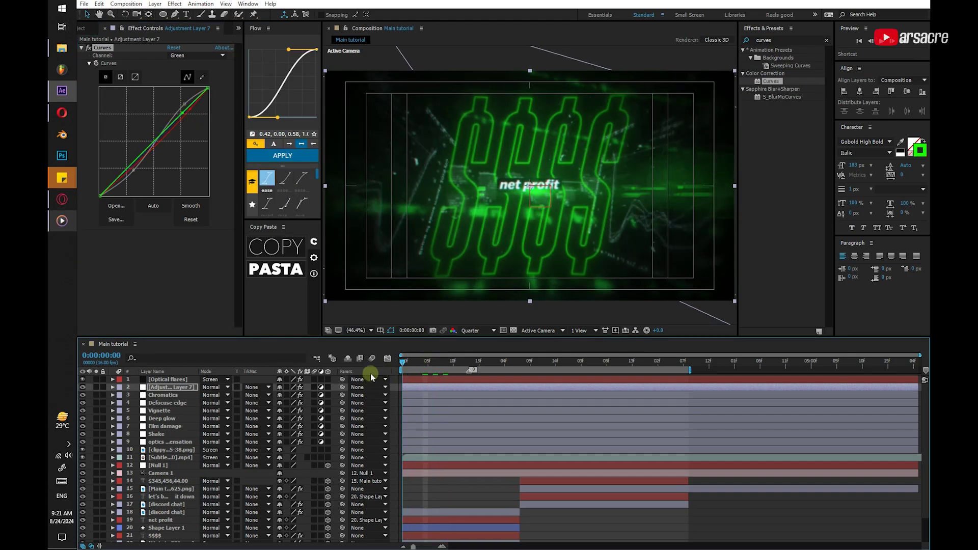
pyautogui.click(156, 378)
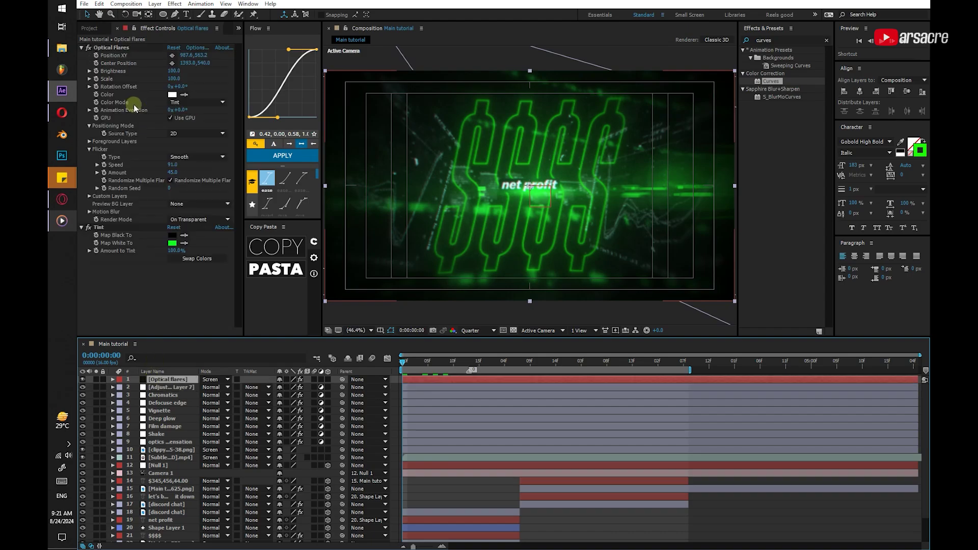
pyautogui.click(96, 62)
pyautogui.press('u')
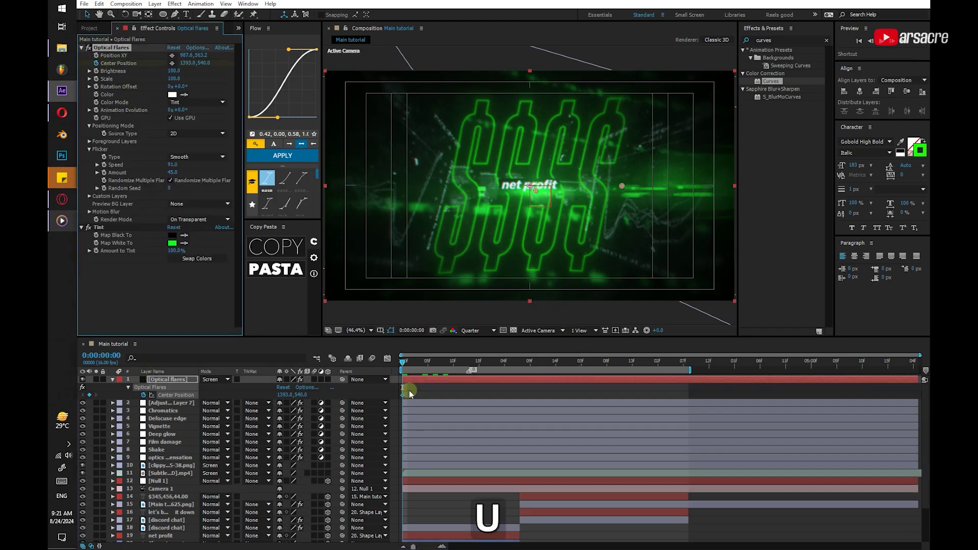
pyautogui.moveTo(410, 395); pyautogui.dragTo(469, 399)
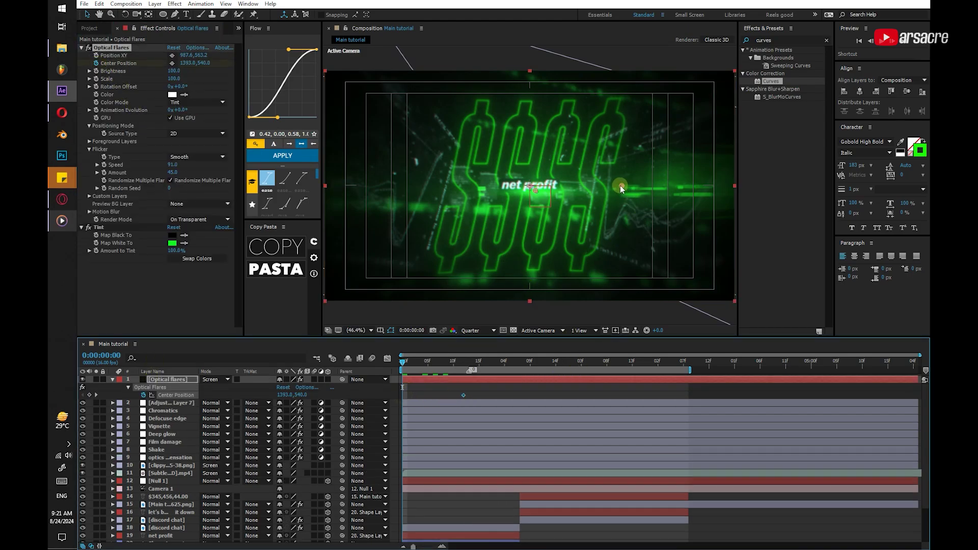
pyautogui.moveTo(620, 185)
pyautogui.mouseDown()
pyautogui.moveTo(592, 184)
pyautogui.moveTo(634, 188)
pyautogui.mouseUp()
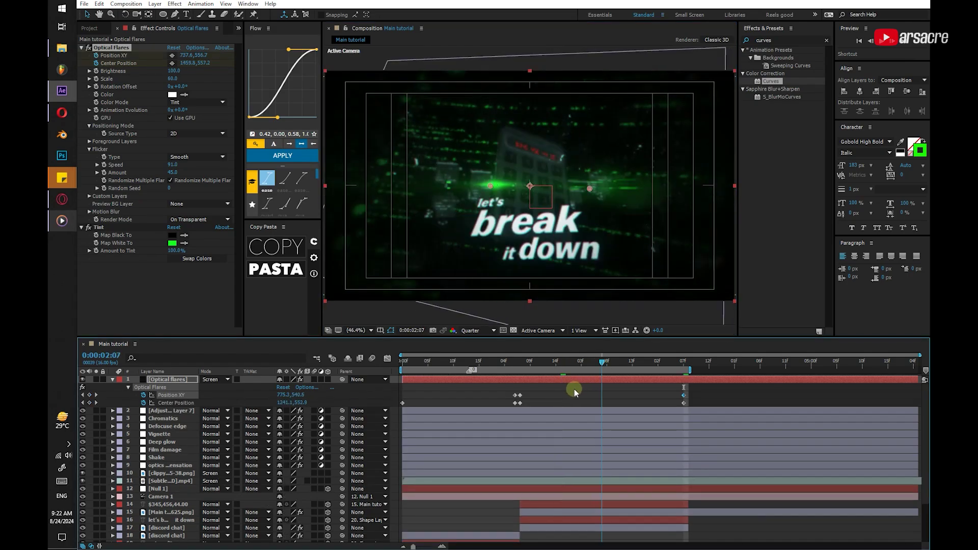
pyautogui.click(567, 387)
pyautogui.press('u')
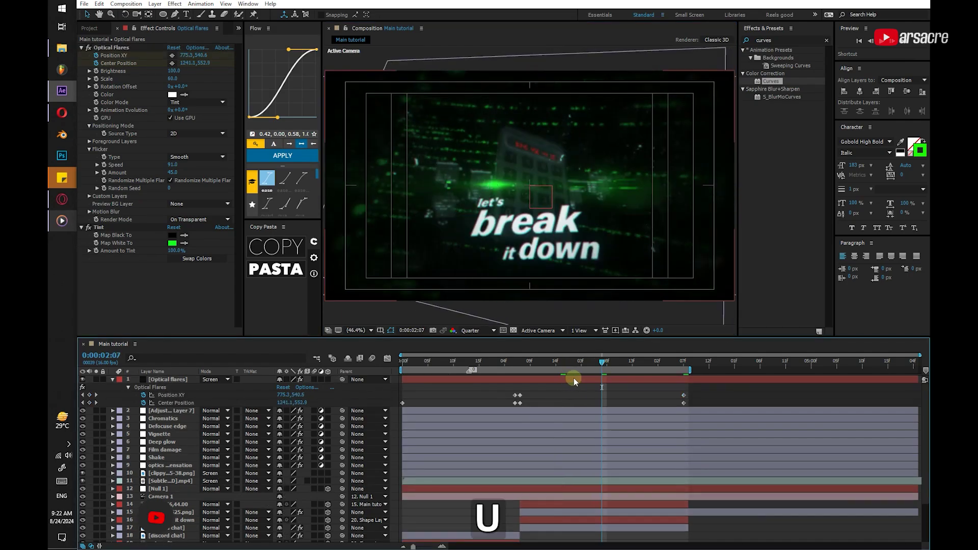
pyautogui.press('u')
# Create a composition-sized solid in deep green 038813 above the second discord chat clip
pyautogui.click(537, 506)
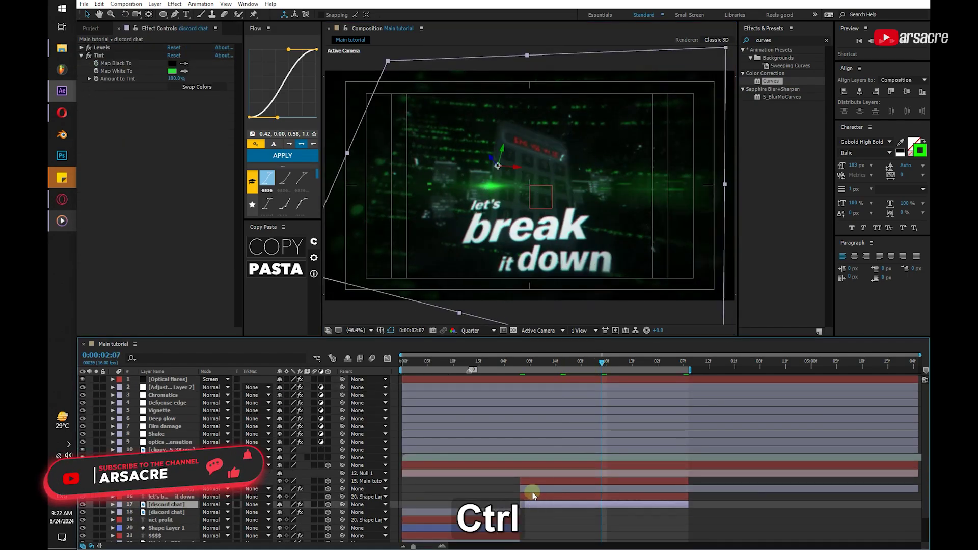
pyautogui.hotkey('ctrl', 'y')
pyautogui.click(504, 472)
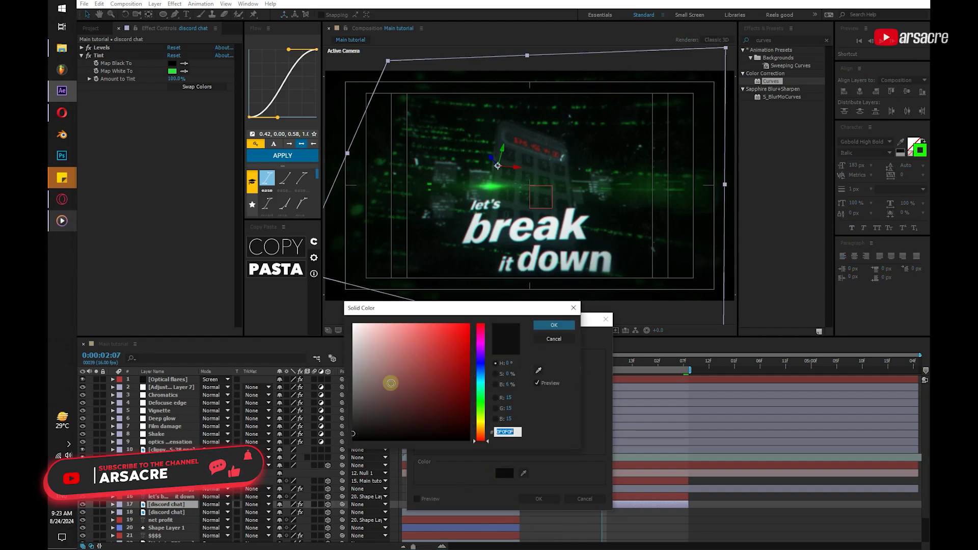
pyautogui.click(372, 427)
pyautogui.click(480, 399)
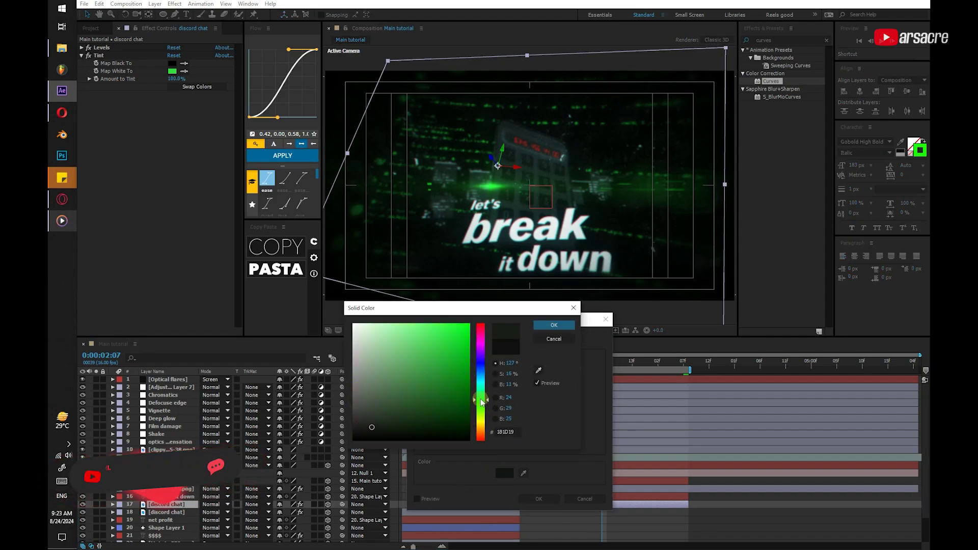
pyautogui.moveTo(454, 374); pyautogui.dragTo(469, 375)
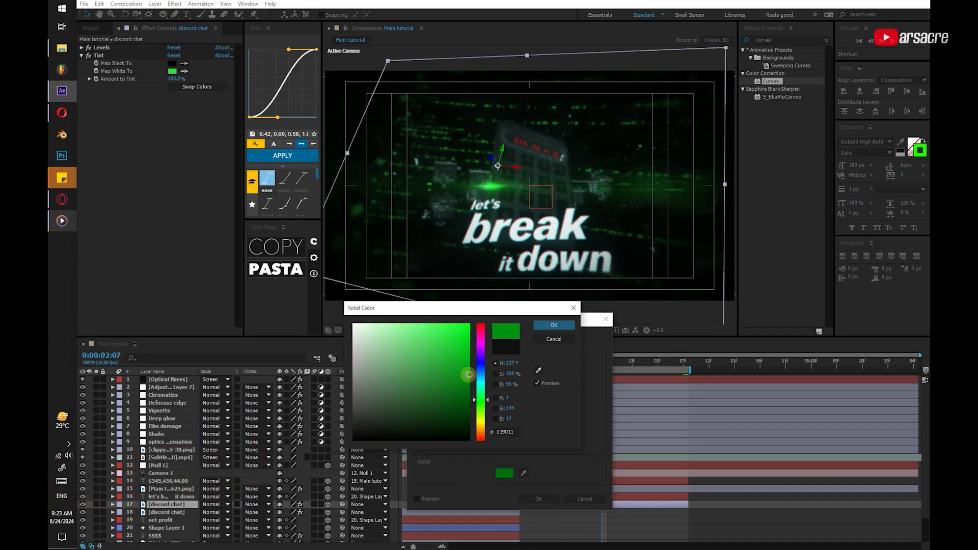
pyautogui.click(550, 326)
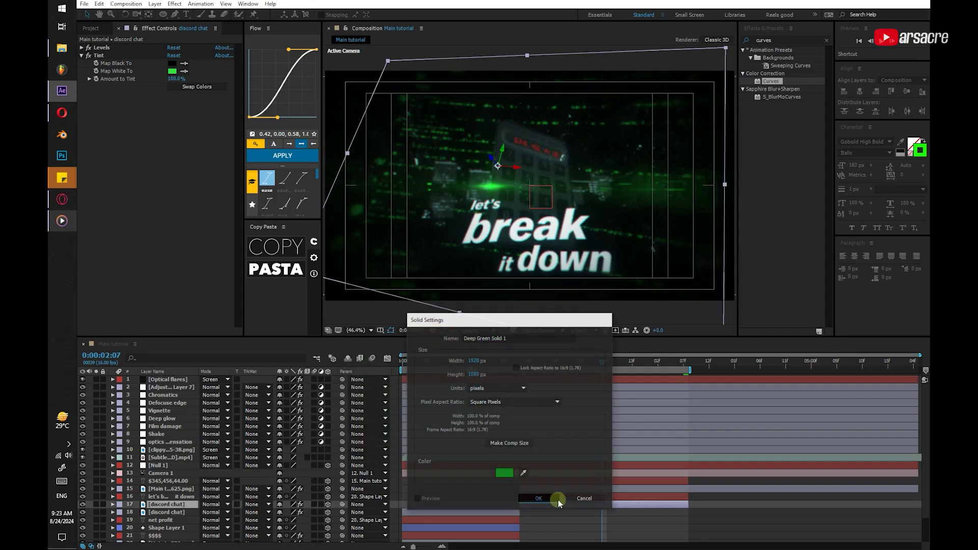
pyautogui.click(540, 498)
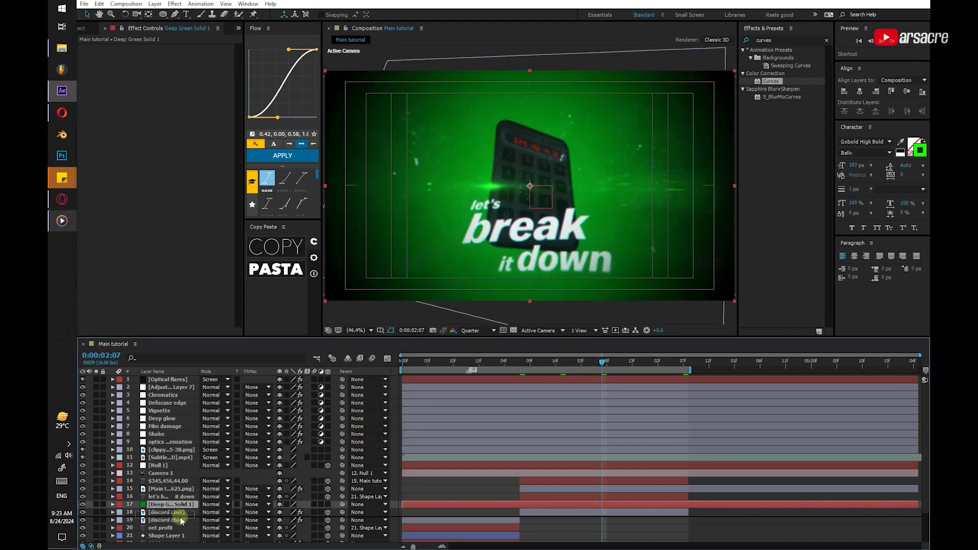
# Place the green solid beneath the second discord chat clip and align its start with that clip's start
pyautogui.moveTo(181, 518); pyautogui.dragTo(182, 516)
pyautogui.press('[')
pyautogui.moveTo(601, 512); pyautogui.dragTo(519, 513)
# Change the blending mode of the discord chat layer above the green solid so the solid shows through its dark areas
pyautogui.click(528, 504)
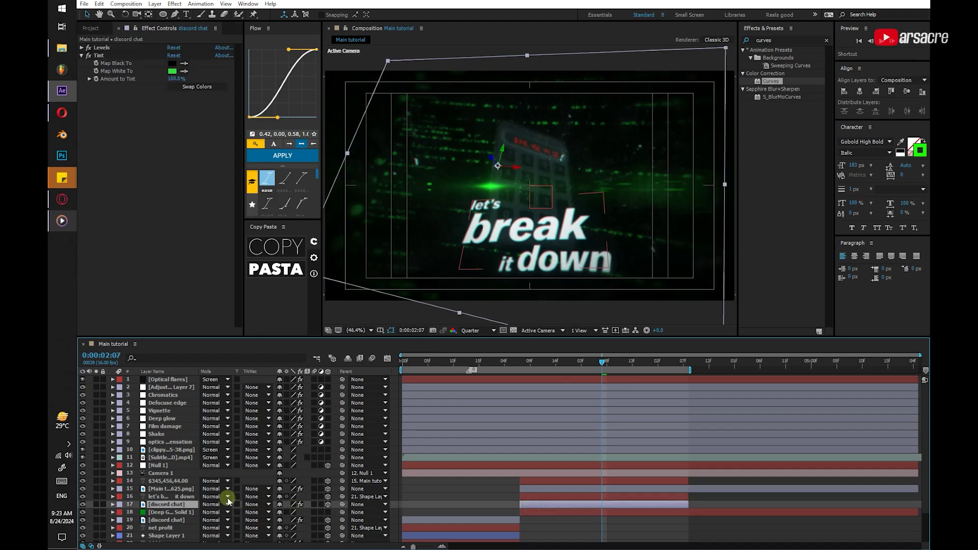
pyautogui.click(223, 503)
pyautogui.click(219, 222)
# Mask the green solid with an ellipse, scaled down, tilted slightly counterclockwise and positioned around the calculator and the break it down text
pyautogui.click(631, 236)
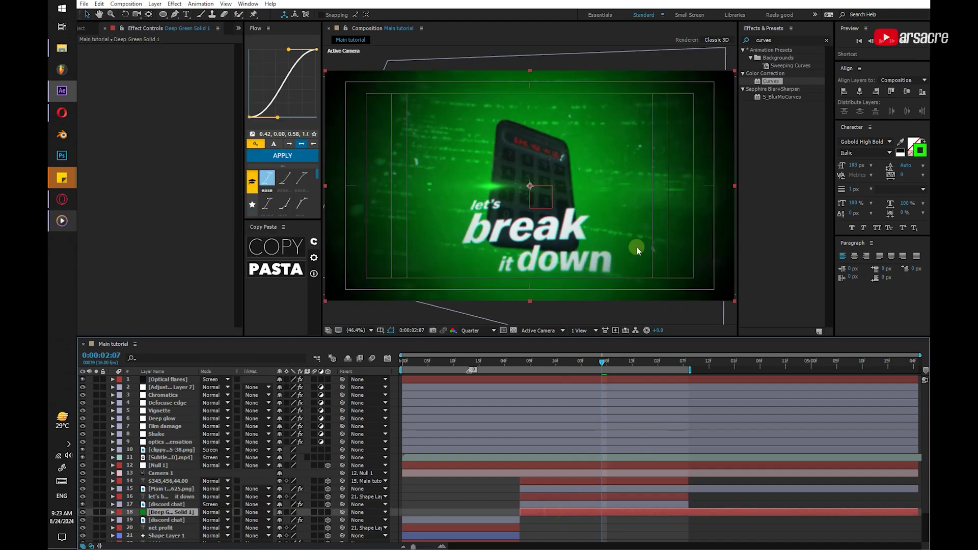
pyautogui.doubleClick(163, 14)
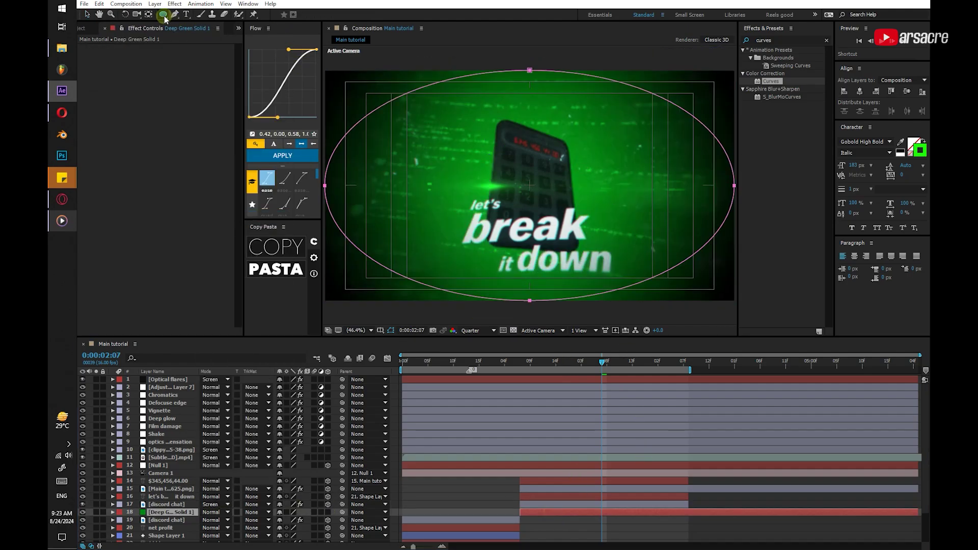
pyautogui.click(325, 186)
pyautogui.hotkey('ctrl', 't')
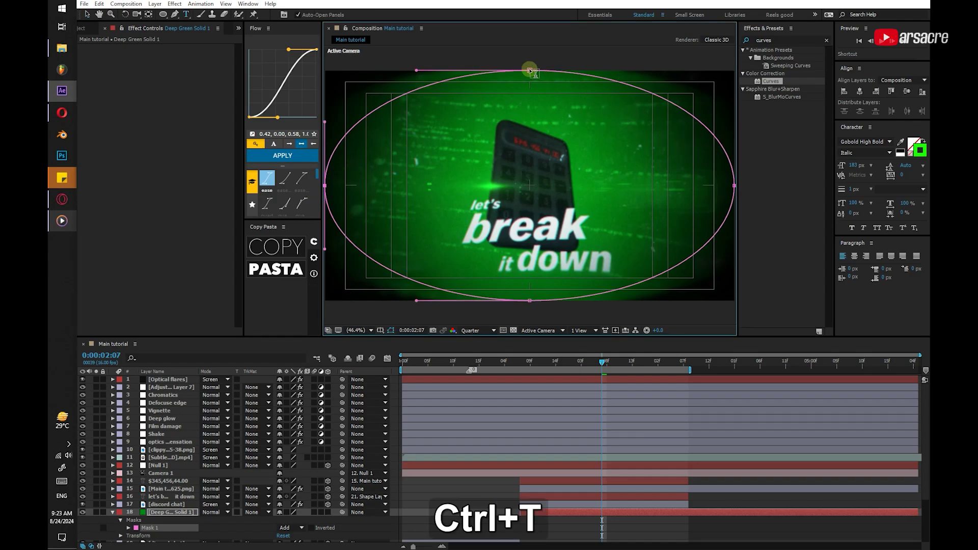
pyautogui.hotkey('ctrl', 't')
pyautogui.moveTo(734, 71); pyautogui.dragTo(600, 146)
pyautogui.moveTo(630, 203); pyautogui.dragTo(624, 178)
pyautogui.moveTo(532, 204); pyautogui.dragTo(586, 175)
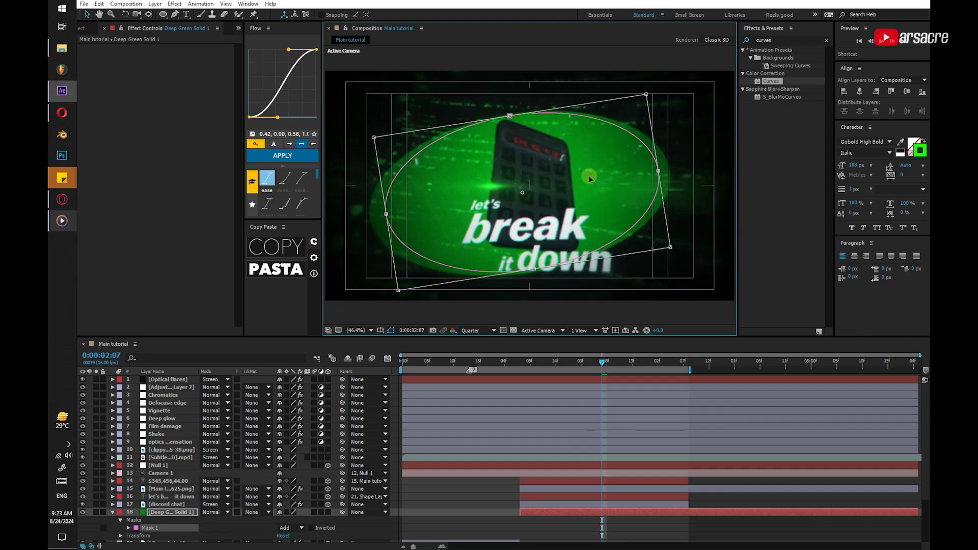
# Soften the green solid's ellipse mask with a large feather and set its Mask Expansion to -13 pixels
pyautogui.press('Return')
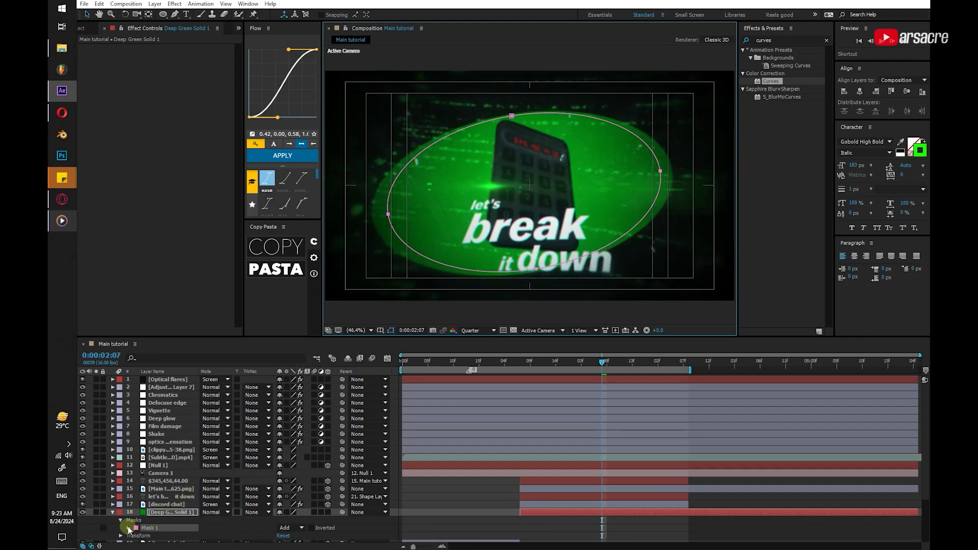
pyautogui.click(128, 528)
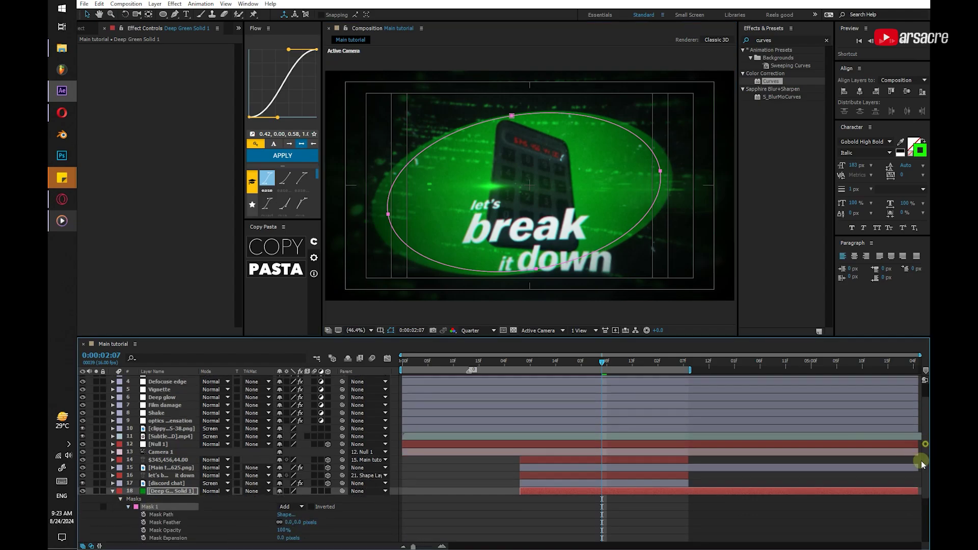
pyautogui.scroll(-3, 882, 478)
pyautogui.moveTo(283, 479); pyautogui.dragTo(327, 463)
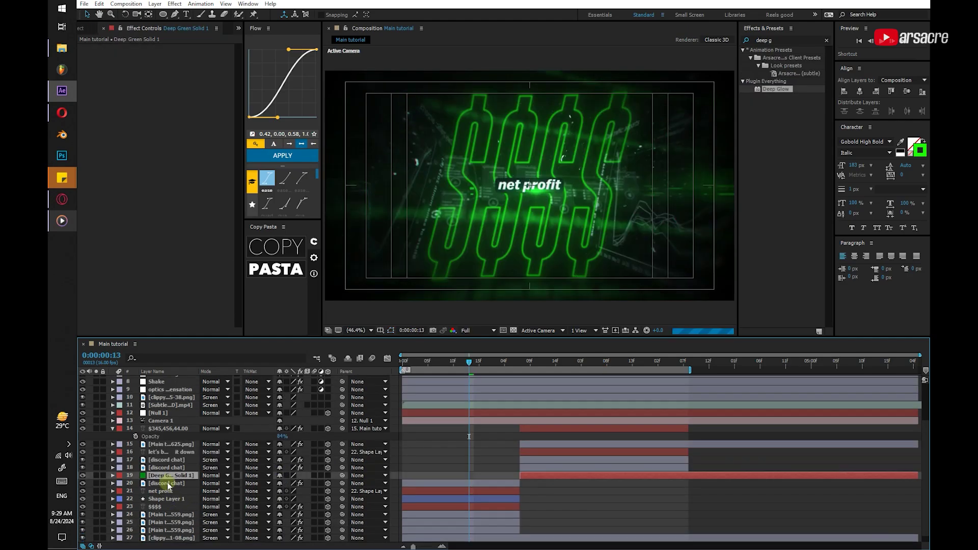
# Move the green solid beneath the first scene's dollar-sign and image layers and extend its start to the composition's beginning
pyautogui.moveTo(169, 486); pyautogui.dragTo(170, 529)
pyautogui.moveTo(515, 529); pyautogui.dragTo(404, 535)
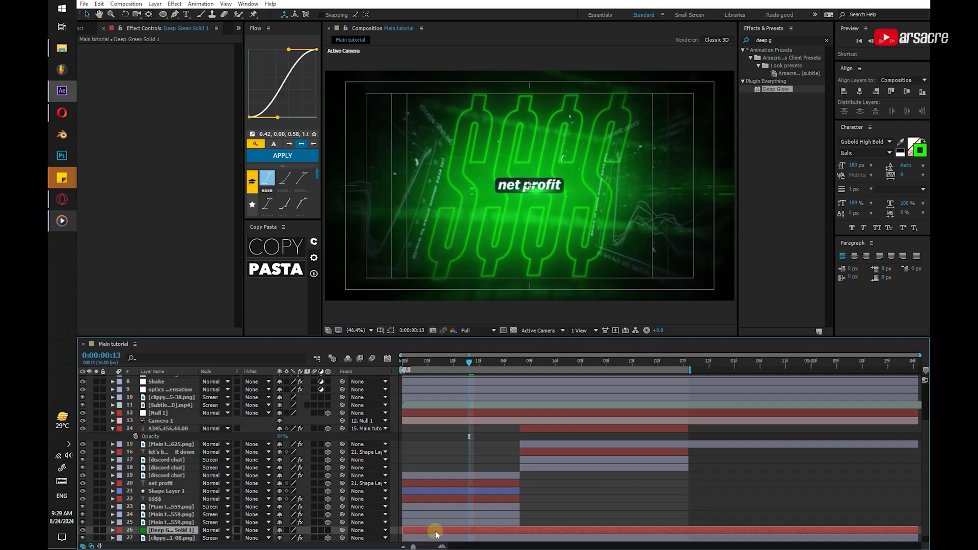
# Split the green solid at 0:00:00:13 and place the later piece beneath the second scene's discord chat clips, starting with them
pyautogui.hotkey('ctrl', 'shift', 'd')
pyautogui.moveTo(481, 529); pyautogui.dragTo(509, 528)
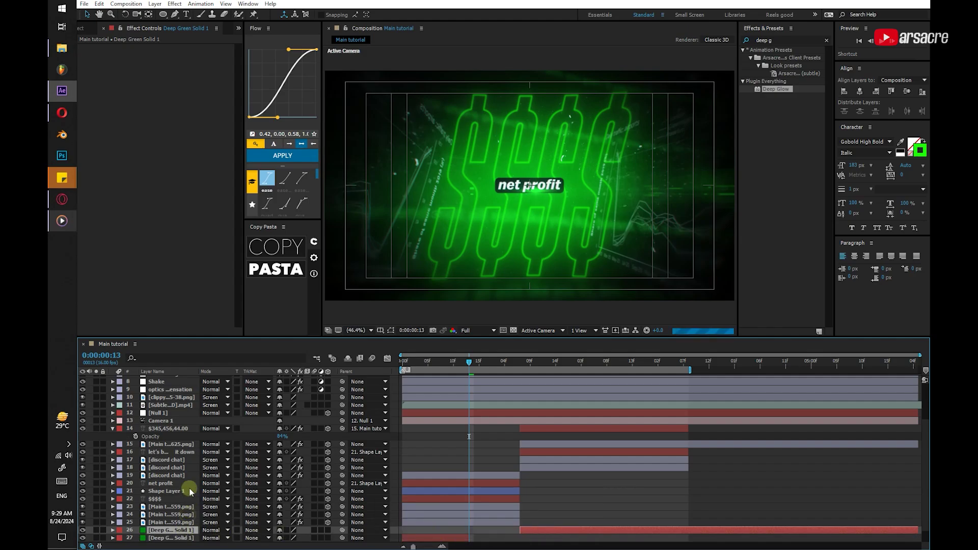
pyautogui.moveTo(189, 491); pyautogui.dragTo(192, 472)
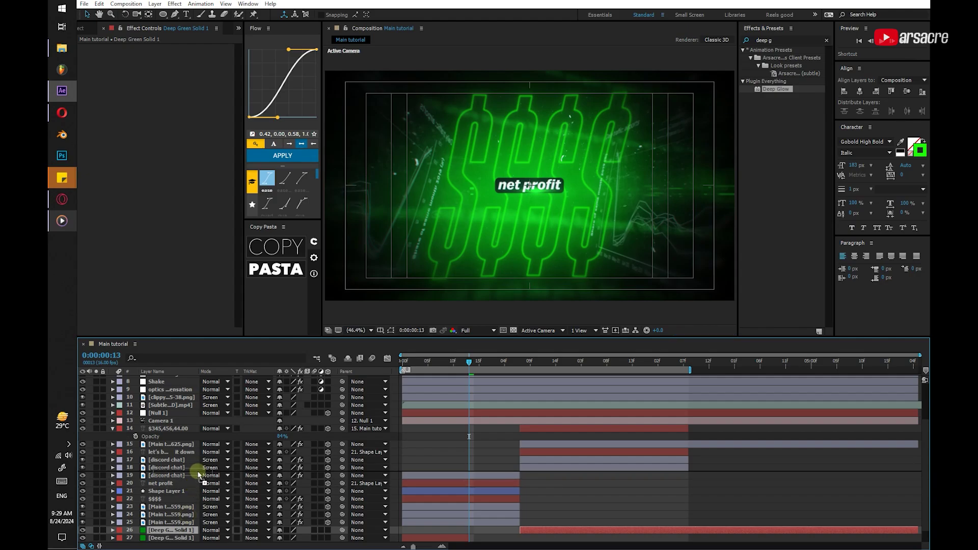
# Extend the earlier green solid piece to the end of the net profit text and set the preview resolution to Quarter
pyautogui.click(441, 538)
pyautogui.moveTo(466, 538); pyautogui.dragTo(504, 536)
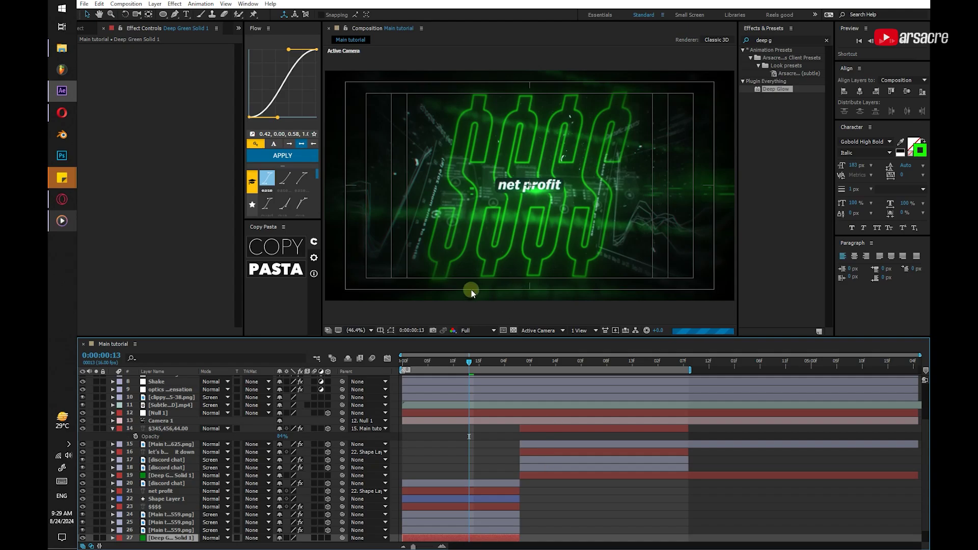
pyautogui.click(471, 331)
pyautogui.click(477, 388)
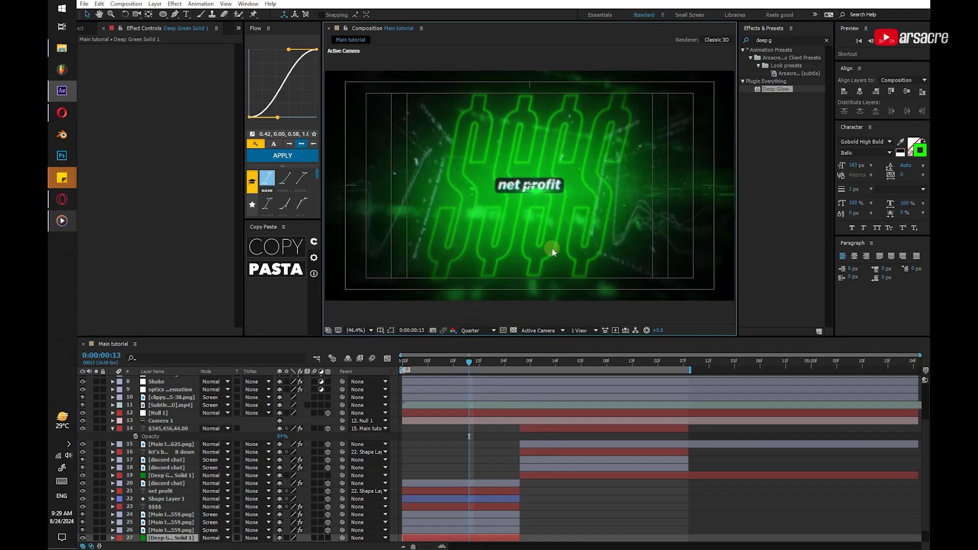
# Display the earlier green solid's mask outline, then scale the ellipse down and center it around the net profit text
pyautogui.hotkey('ctrl', 'shift', 'h')
pyautogui.press('v')
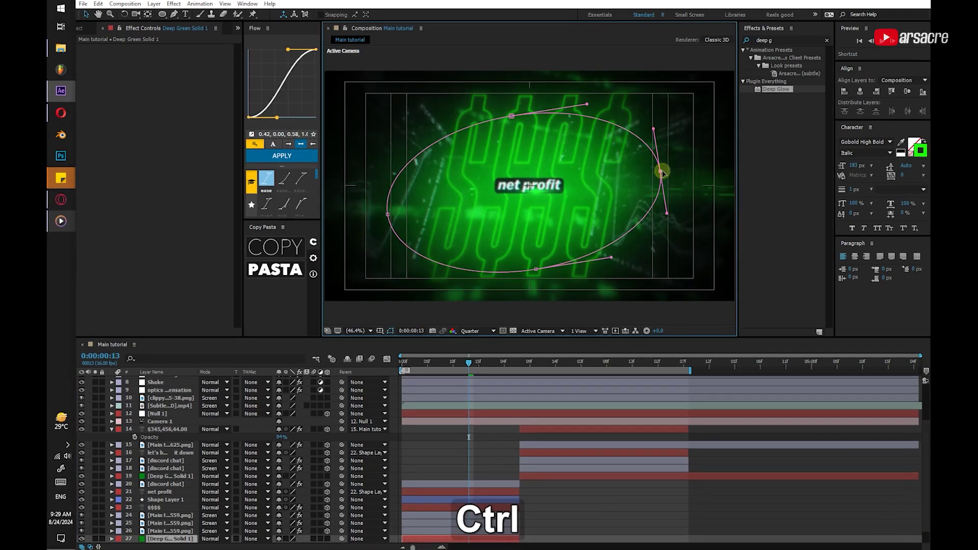
pyautogui.hotkey('ctrl', 'a')
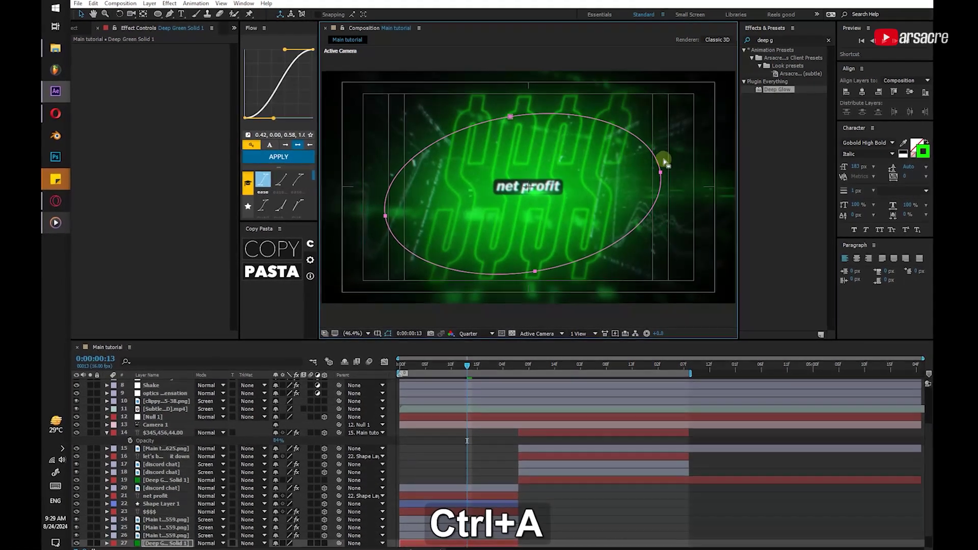
pyautogui.hotkey('ctrl', 't')
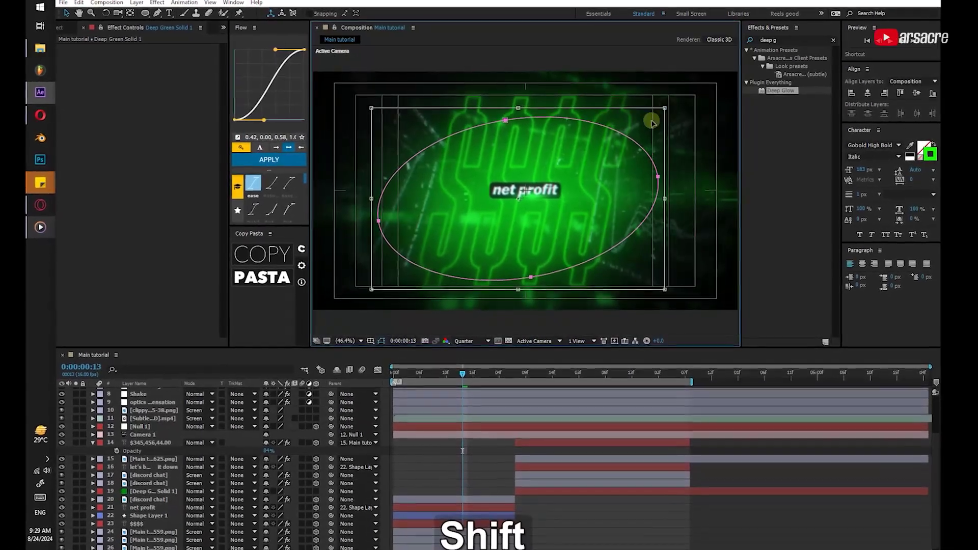
pyautogui.moveTo(660, 115); pyautogui.dragTo(591, 165)
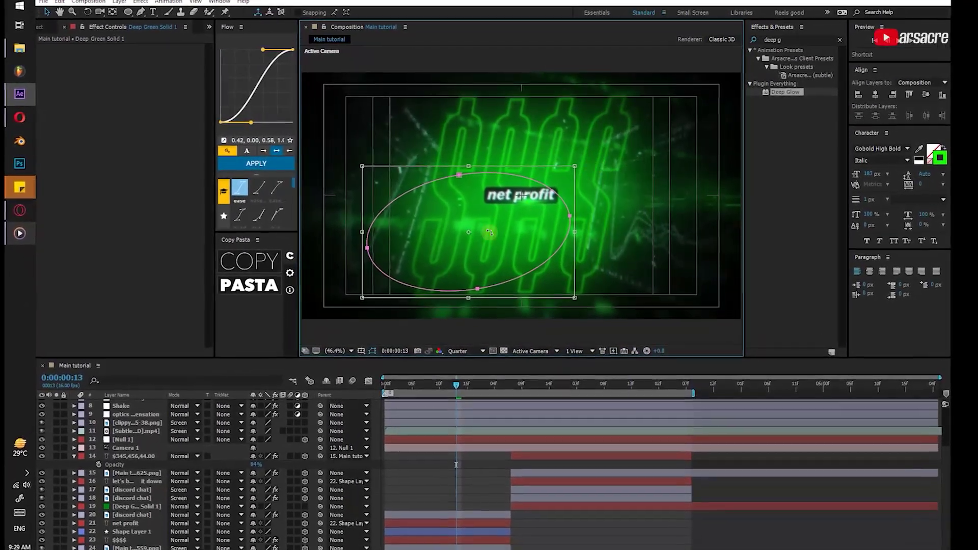
pyautogui.moveTo(504, 222); pyautogui.dragTo(537, 199)
pyautogui.press('Return')
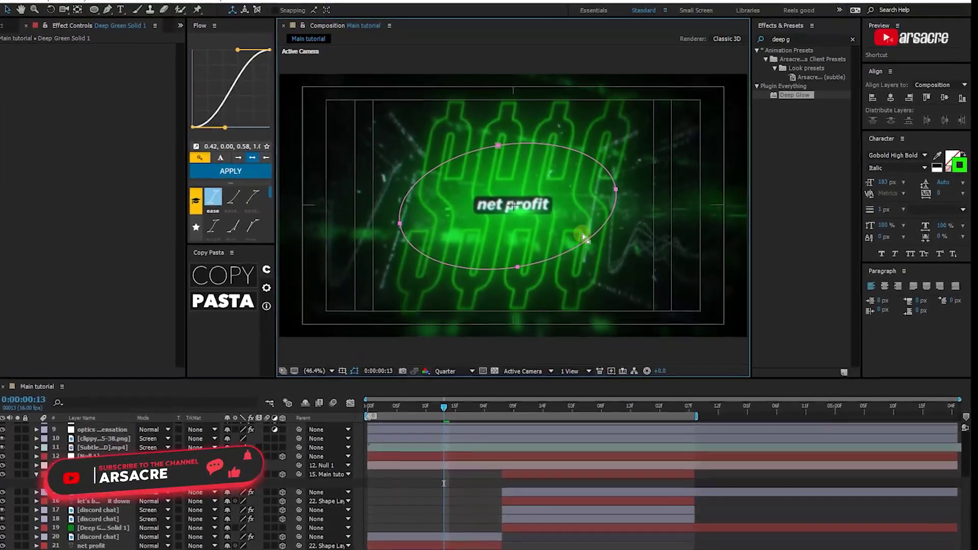
pyautogui.moveTo(615, 191); pyautogui.dragTo(630, 176)
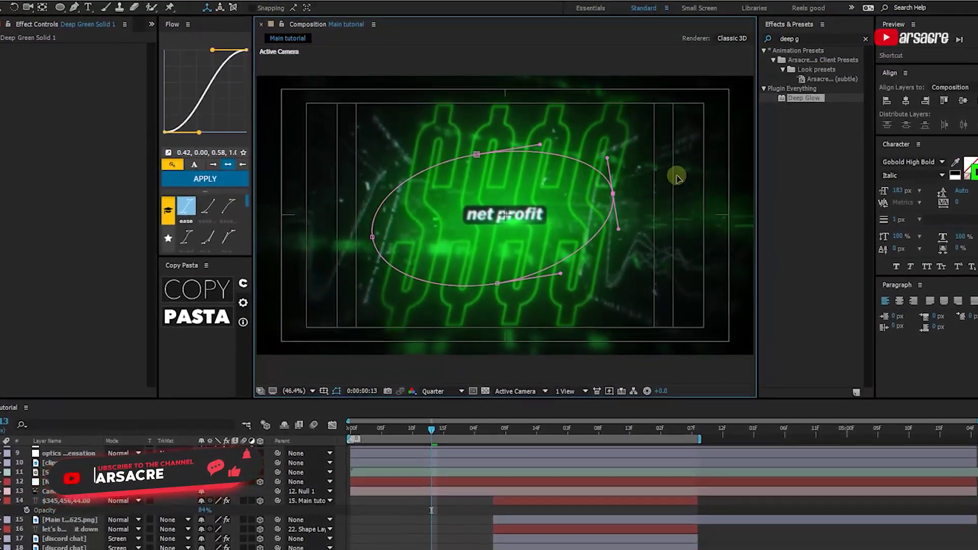